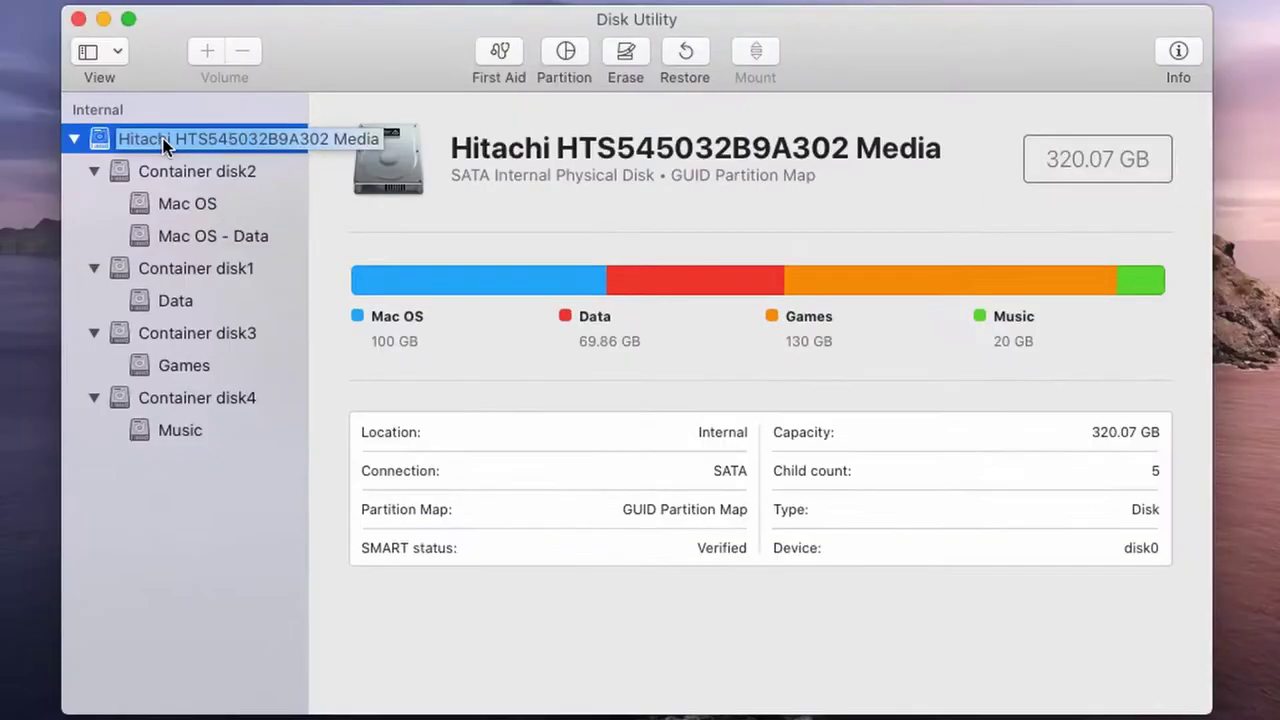
Run First Aid on the internal Hitachi disk.
key("Return")
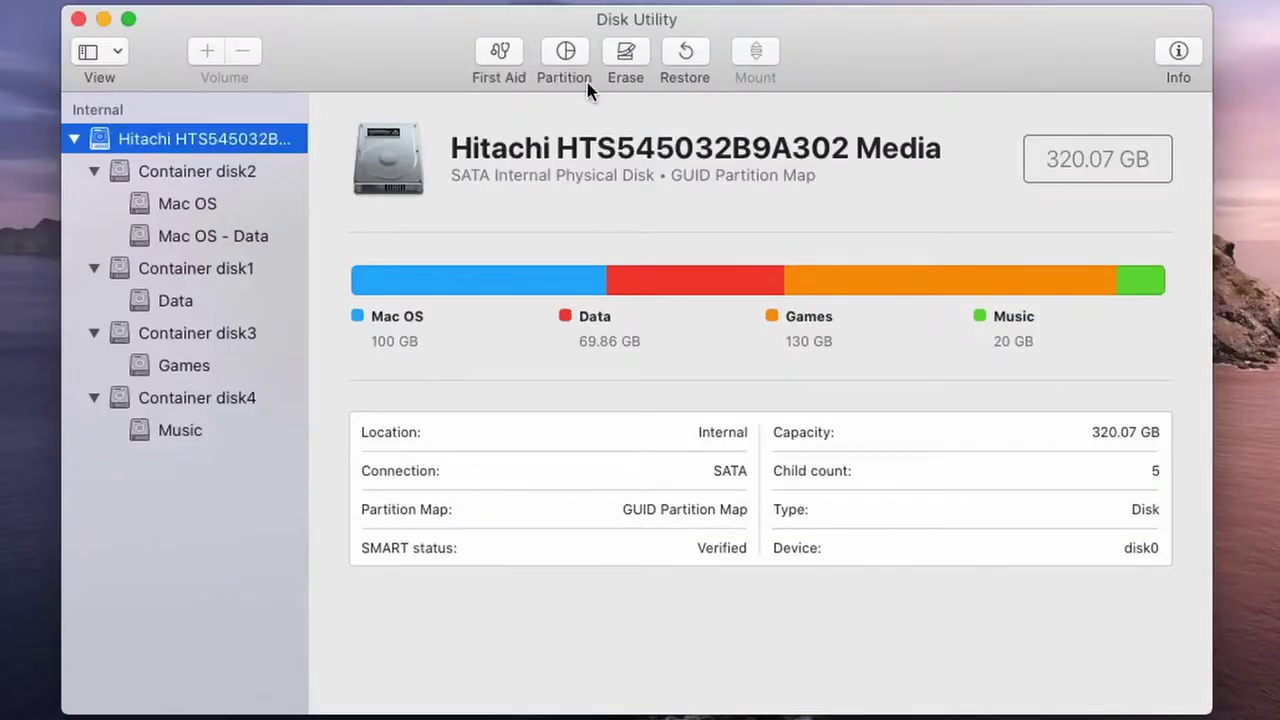
left_click(497, 55)
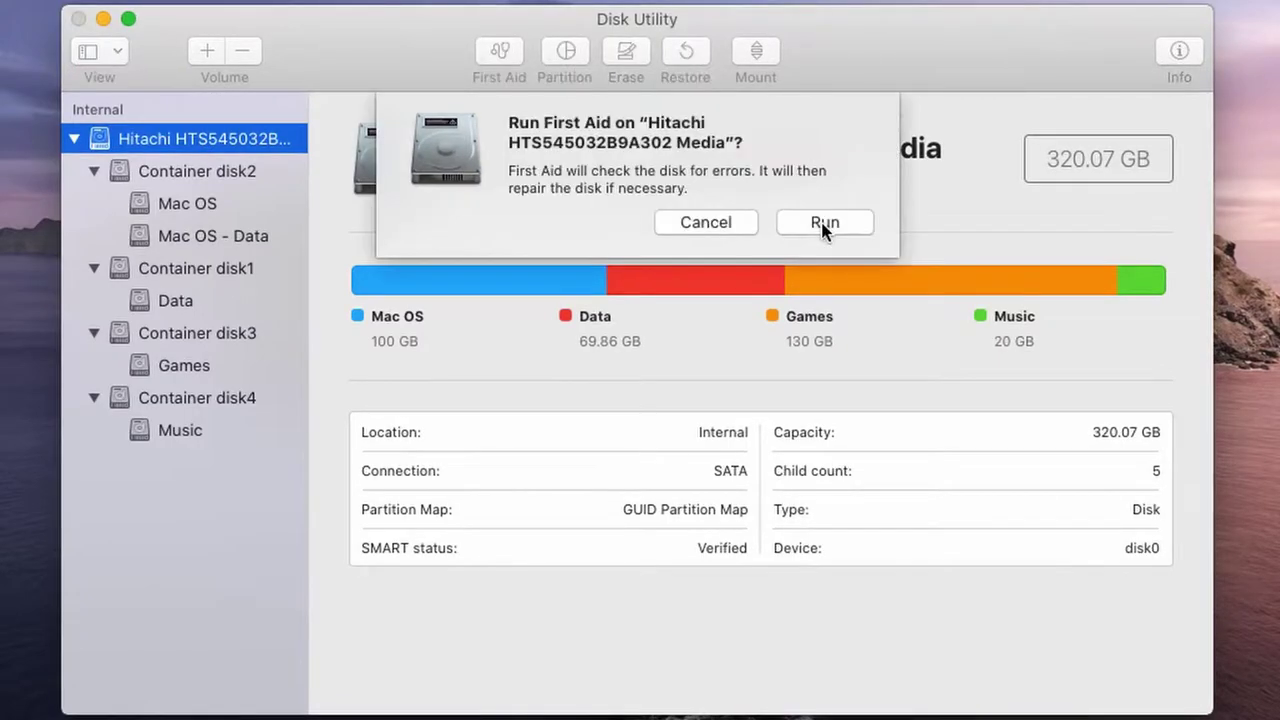
left_click(824, 223)
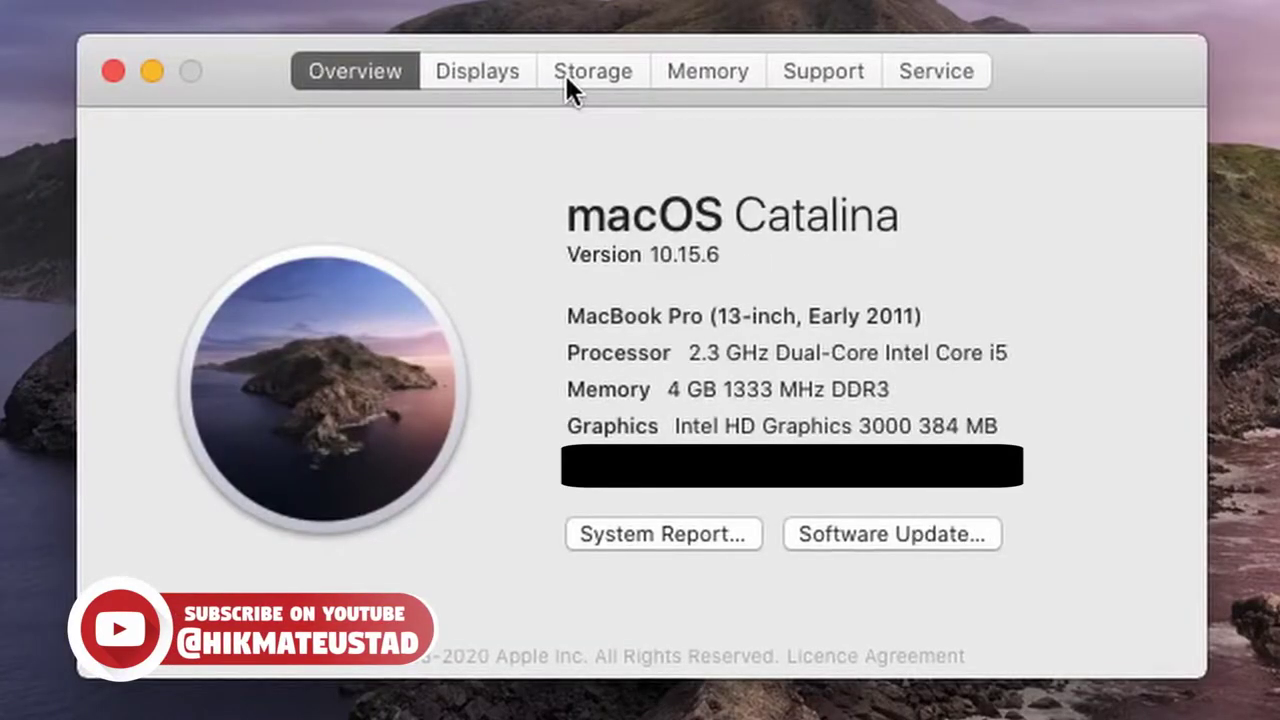
View the Mac's storage information, and open Disk Utility through a Spotlight search for "diskuti".
left_click(565, 73)
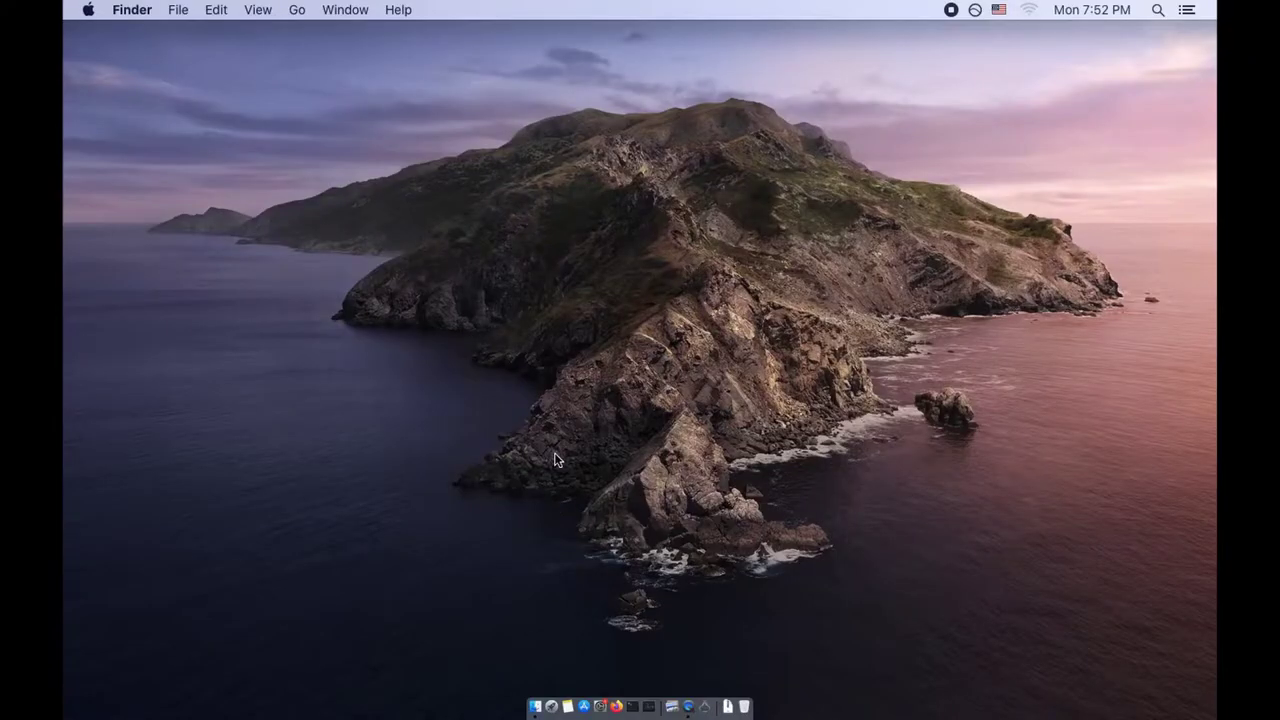
key("super+space")
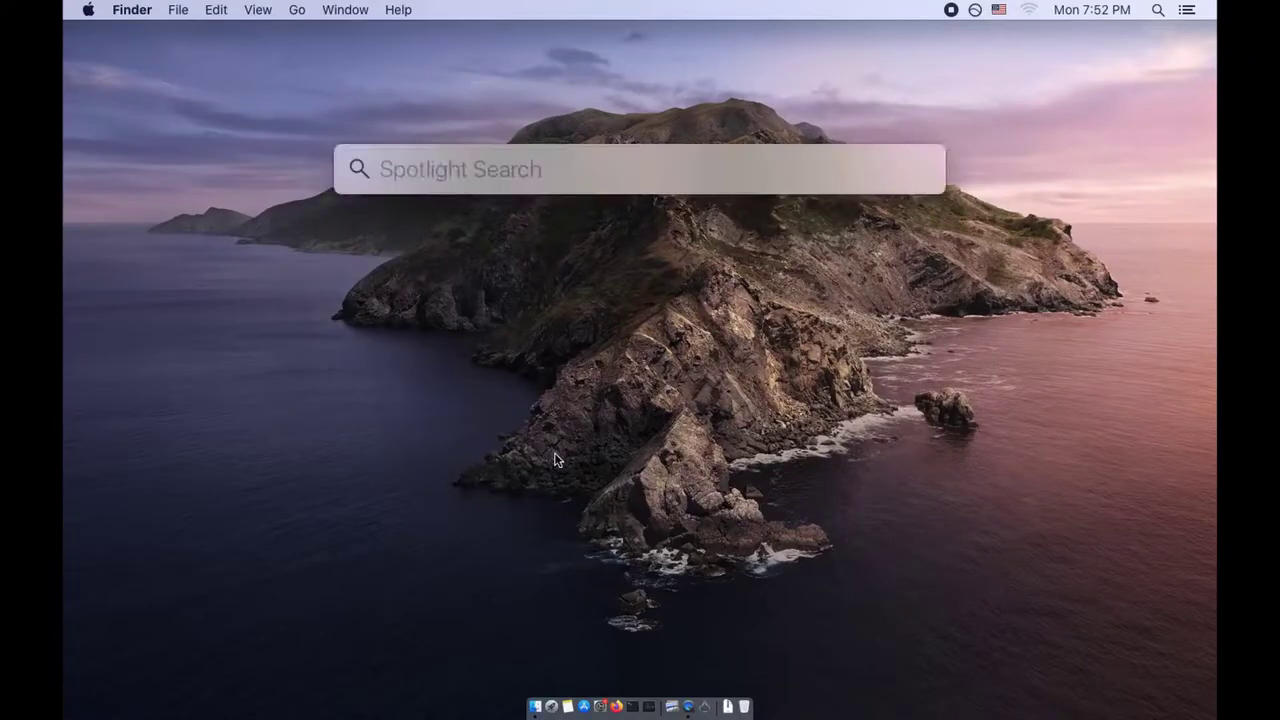
type("diskuti")
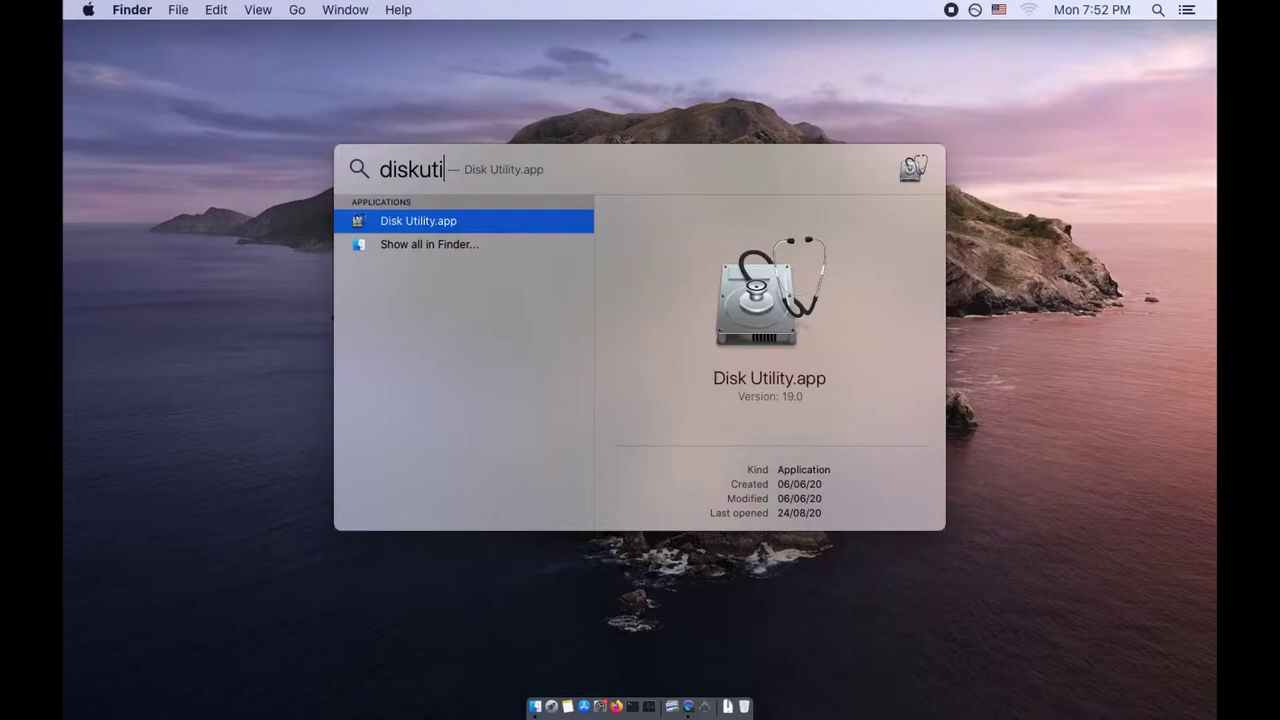
key("Return")
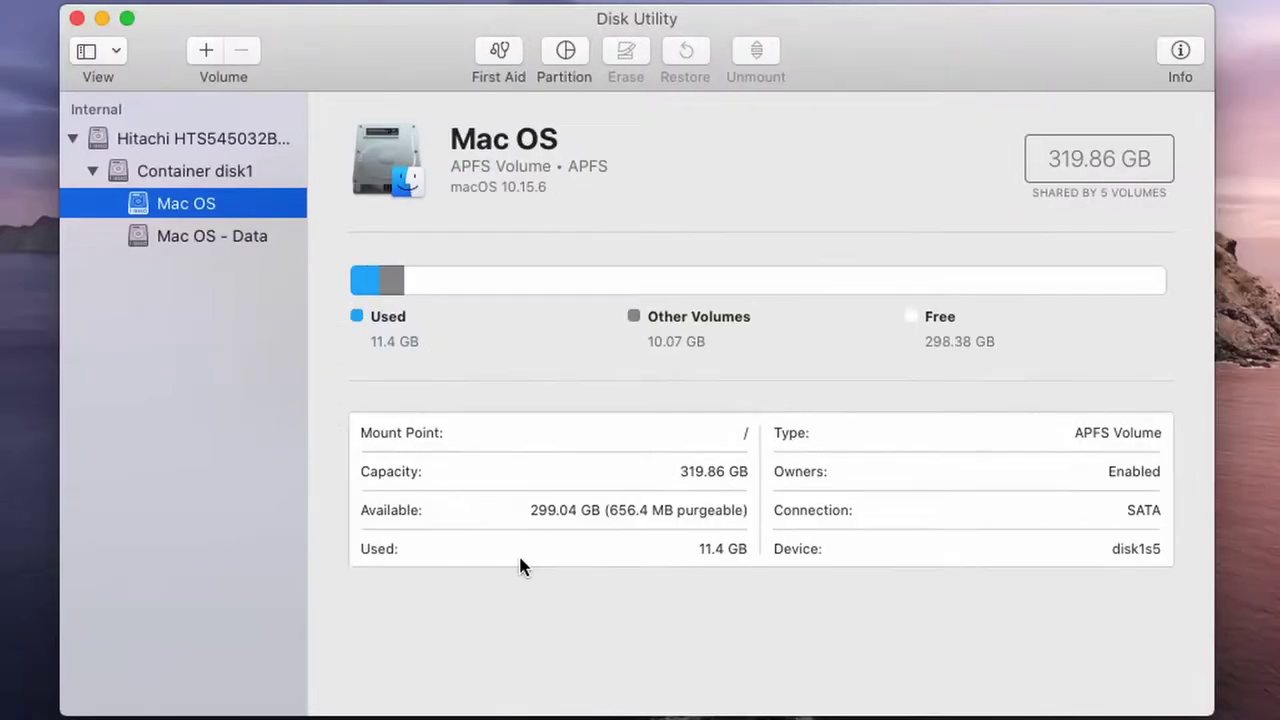
Examine the details of the Mac OS volumes, Container disk1 and the physical Hitachi disk.
left_click(205, 238)
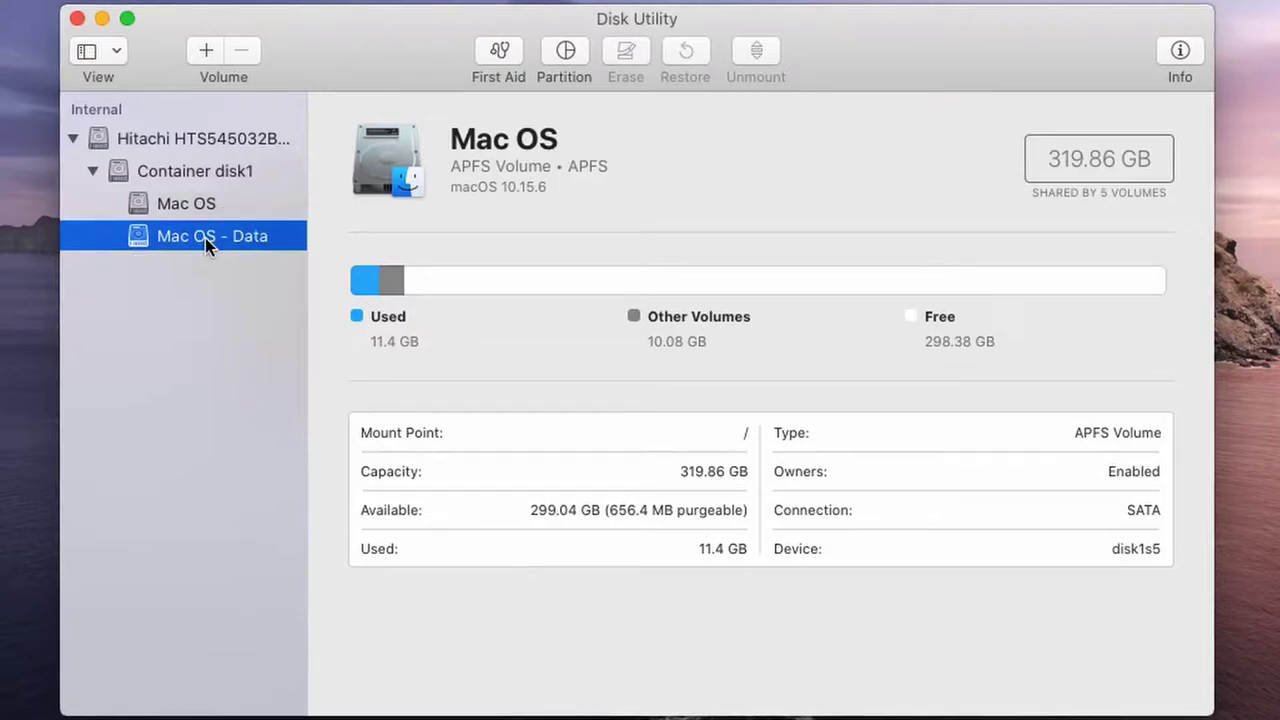
left_click(205, 182)
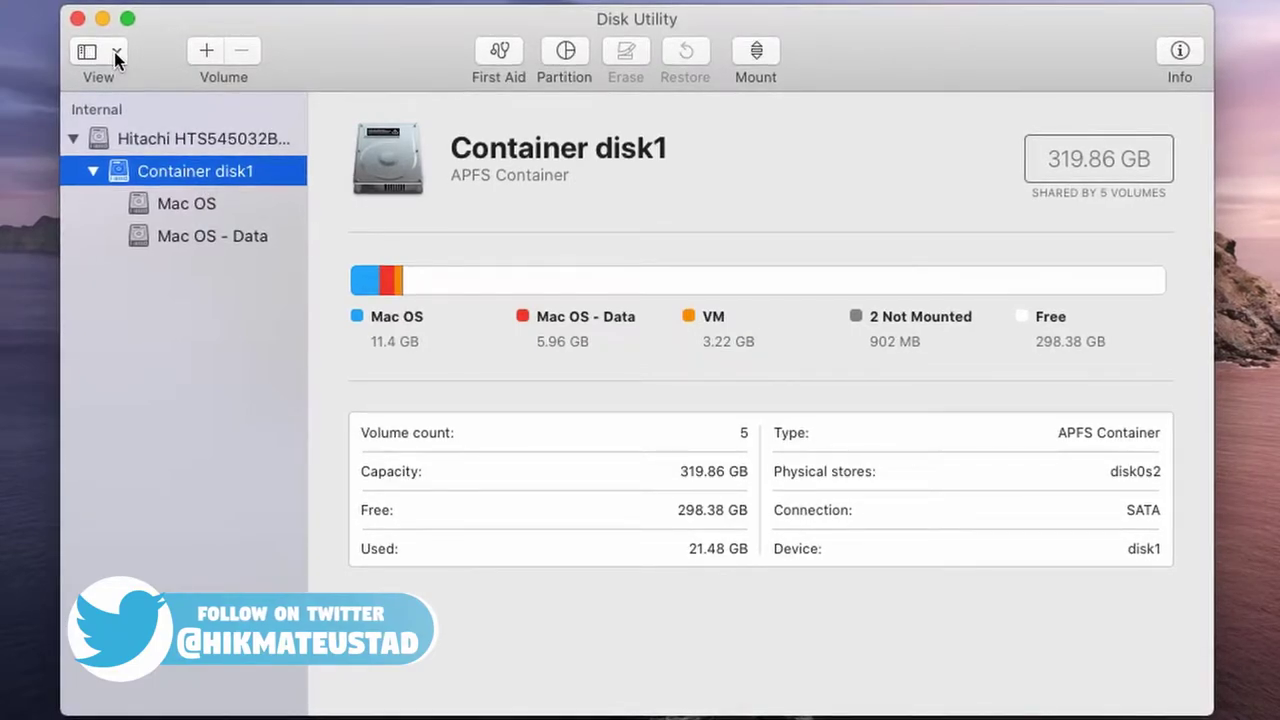
key("Up")
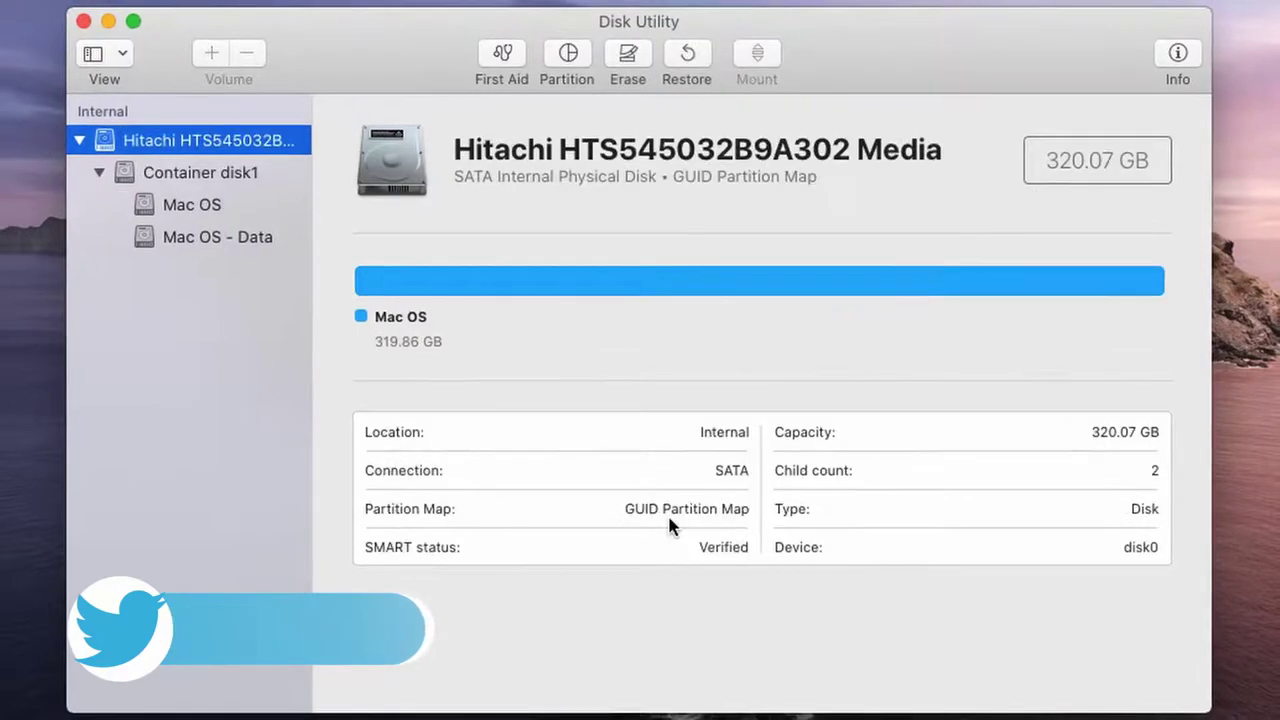
left_click(200, 172)
left_click(206, 205)
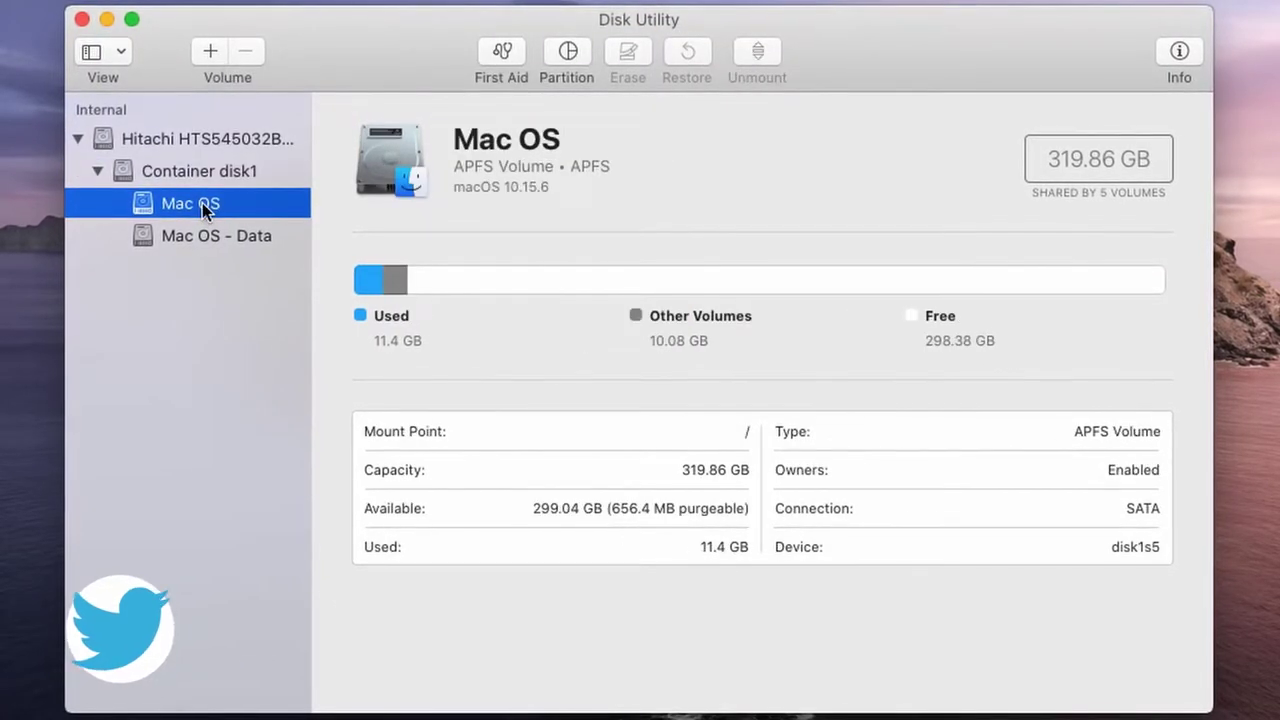
left_click(206, 237)
left_click(190, 171)
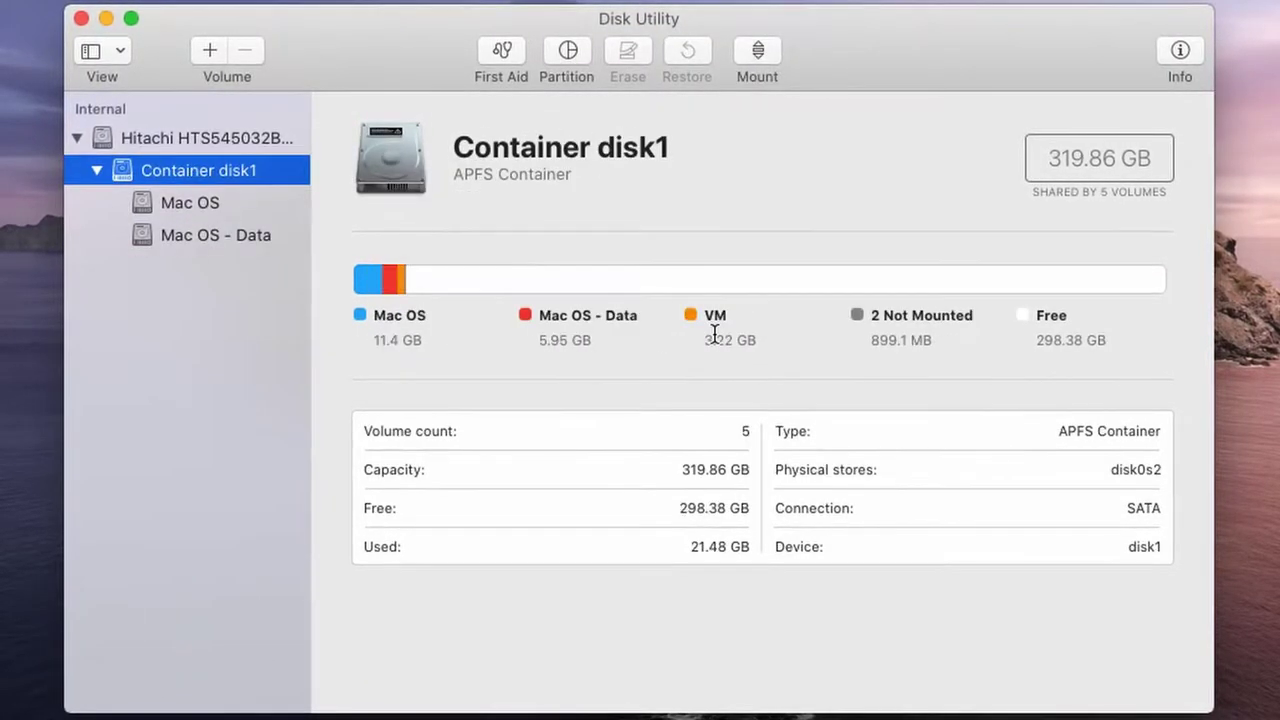
Open the partition layout of the Hitachi disk, choosing to partition rather than add a volume, and examine the Mac OS container's used space.
left_click(168, 140)
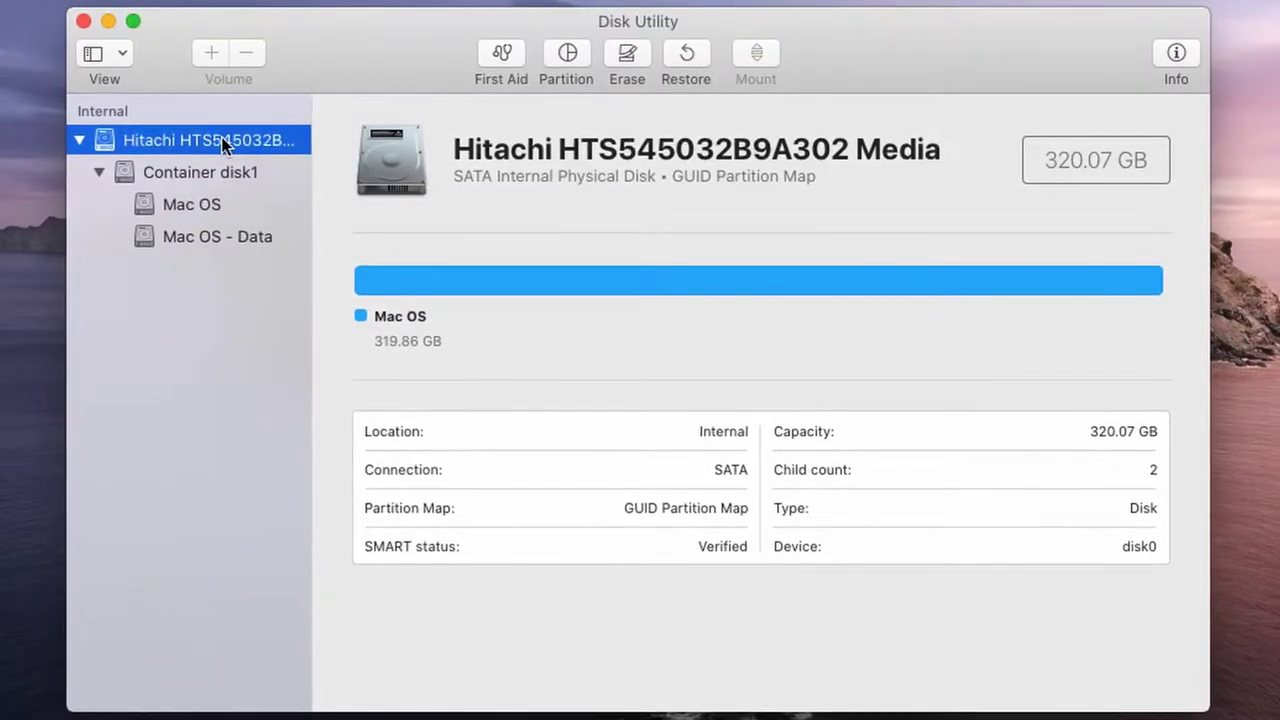
left_click(567, 55)
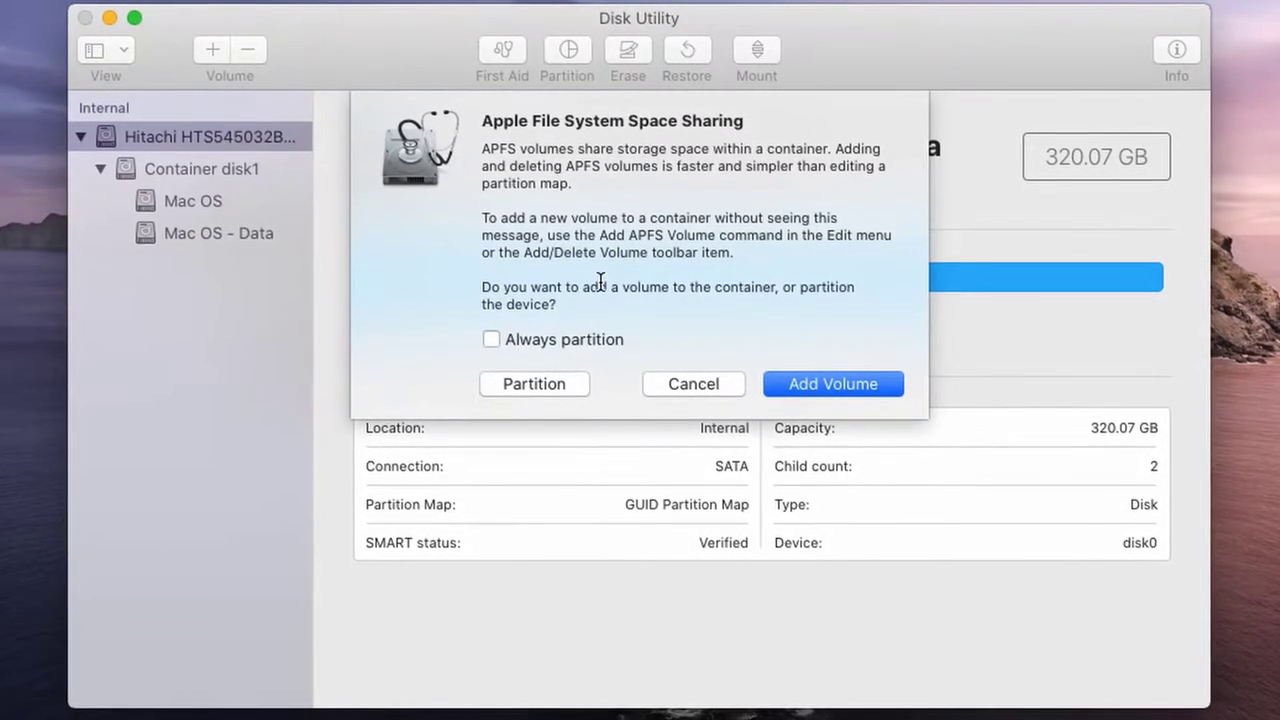
left_click(520, 385)
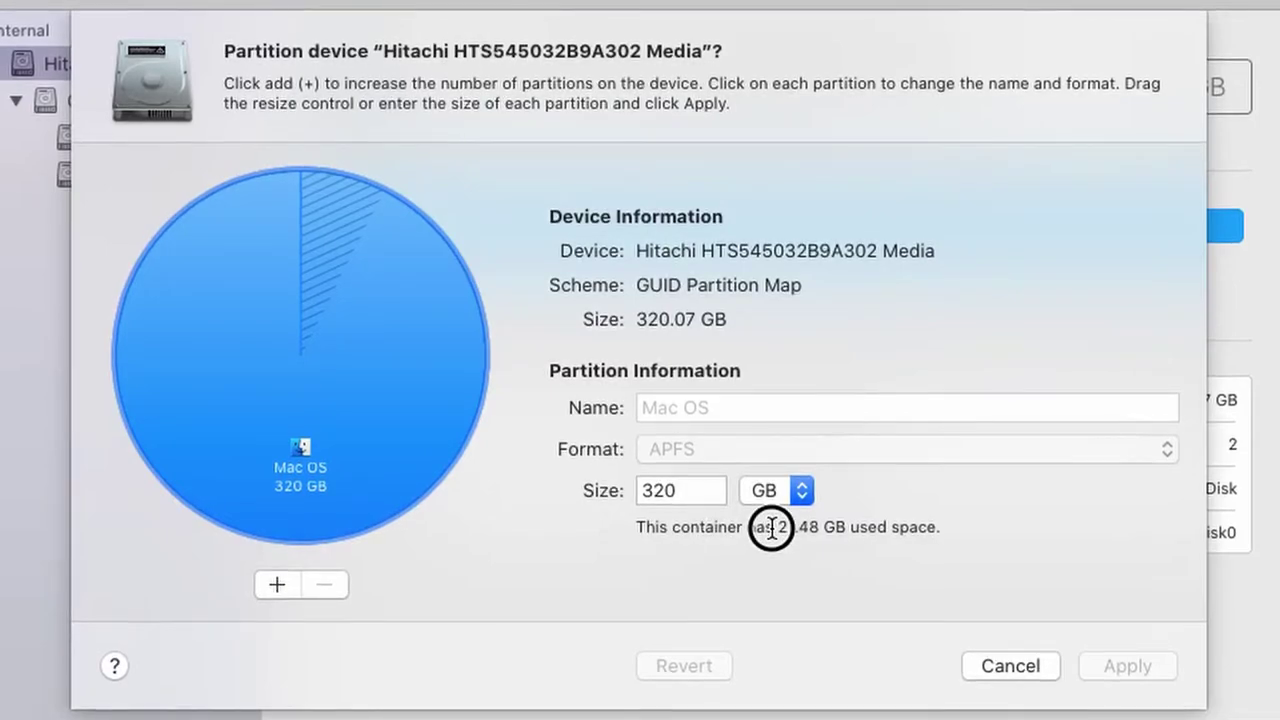
left_click_drag(771, 529, 848, 527)
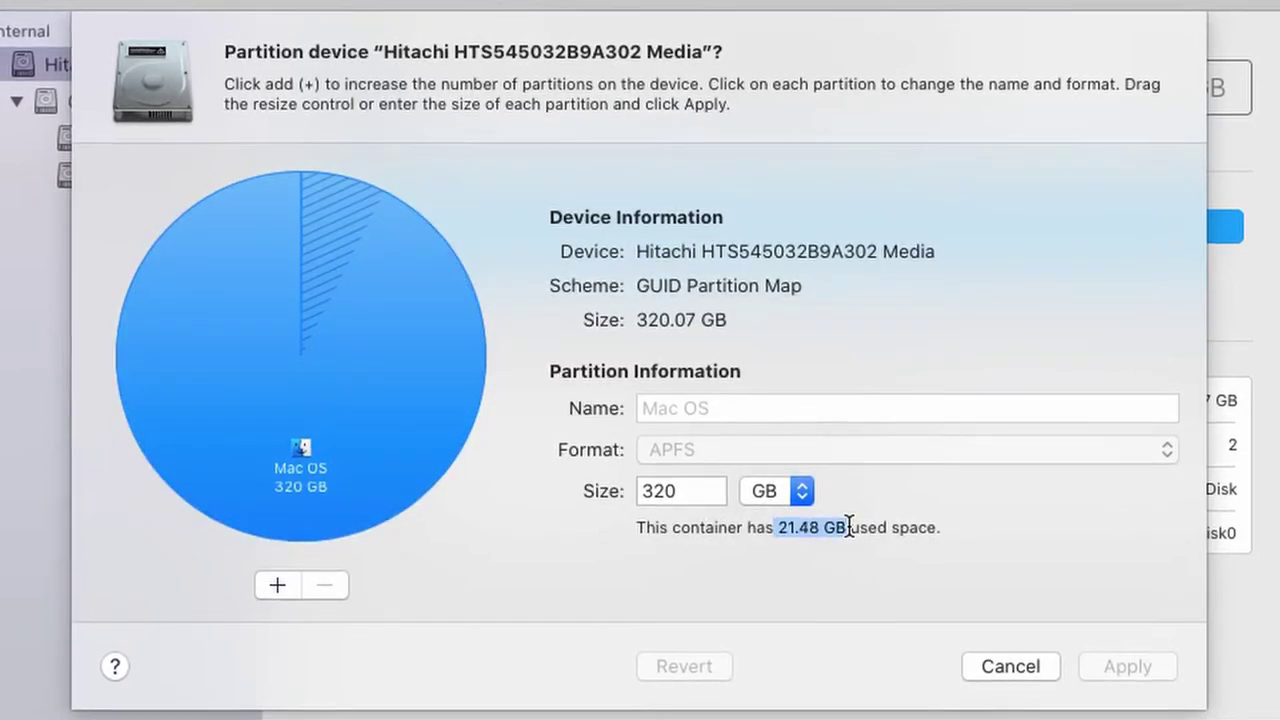
left_click(336, 207)
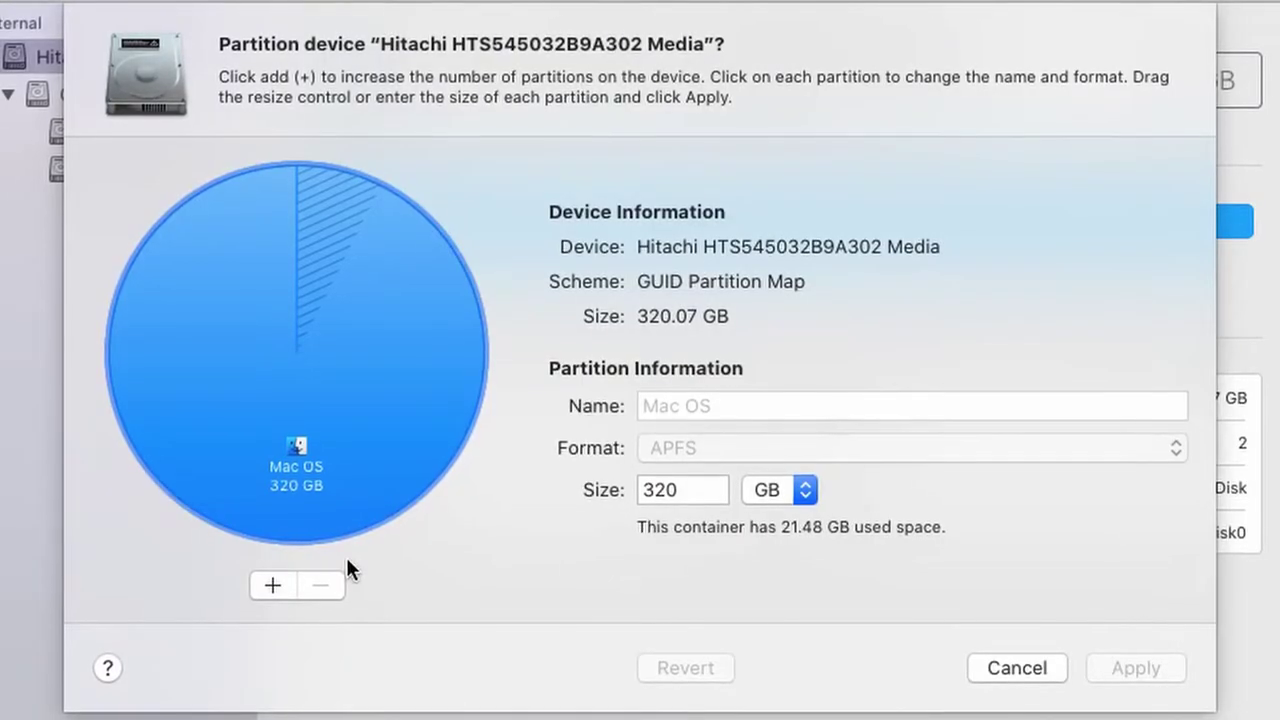
Add a partition to the Hitachi disk and resize it to 220 GB, leaving 100 GB for Mac OS.
left_click(270, 592)
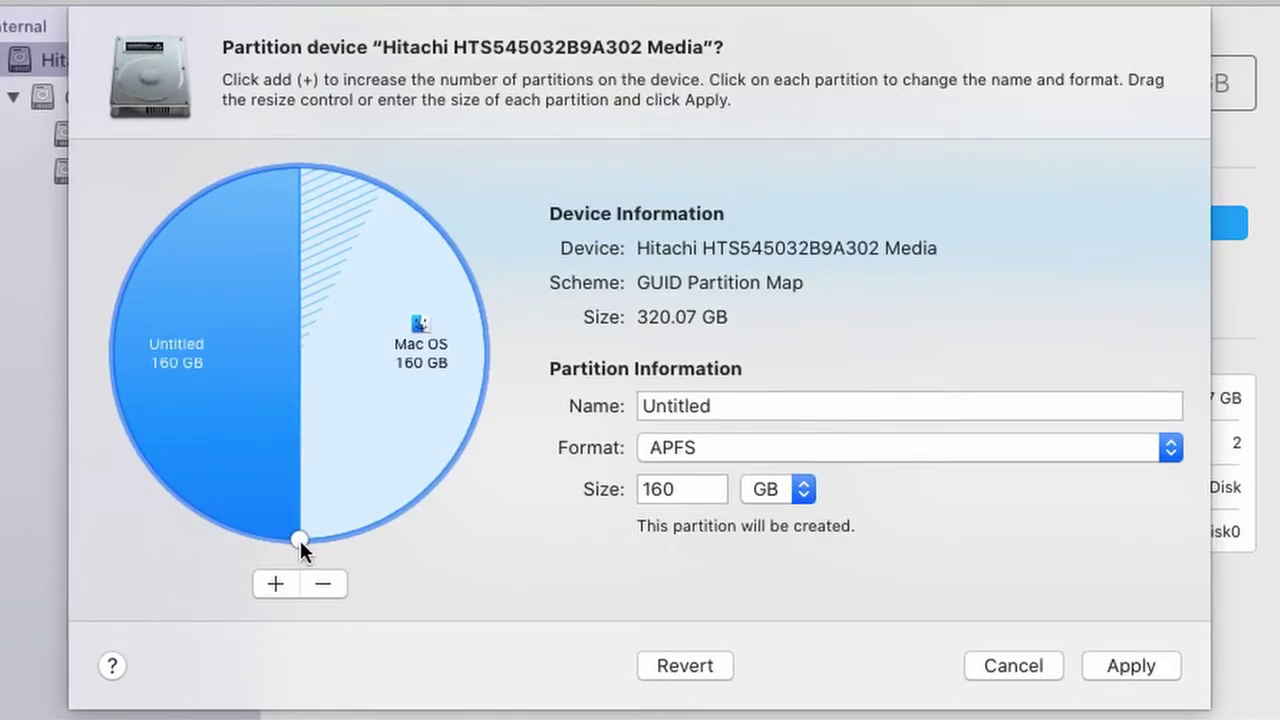
left_click(300, 540)
left_click_drag(300, 540, 455, 255)
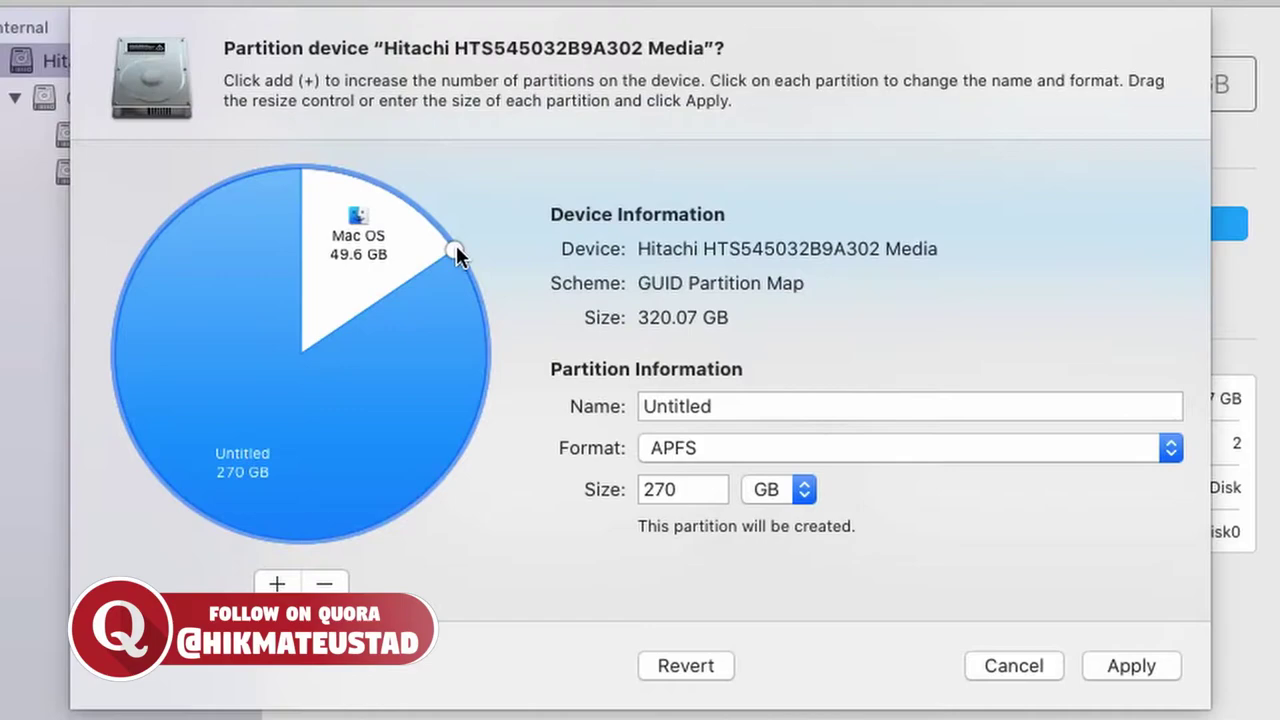
left_click_drag(455, 262, 467, 436)
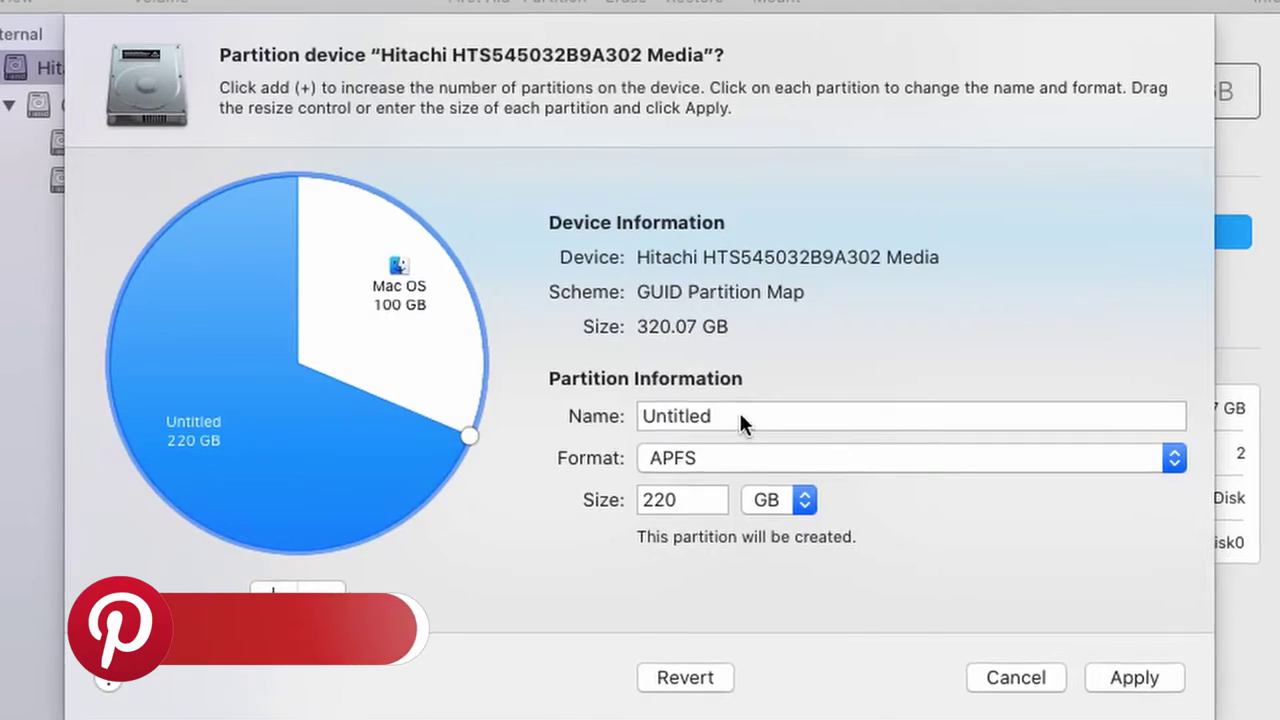
Name the new 220 GB partition Data.
left_click(740, 416)
key("BackSpace")
key("BackSpace")
key("BackSpace")
key("BackSpace")
key("BackSpace")
key("BackSpace")
key("BackSpace")
key("BackSpace")
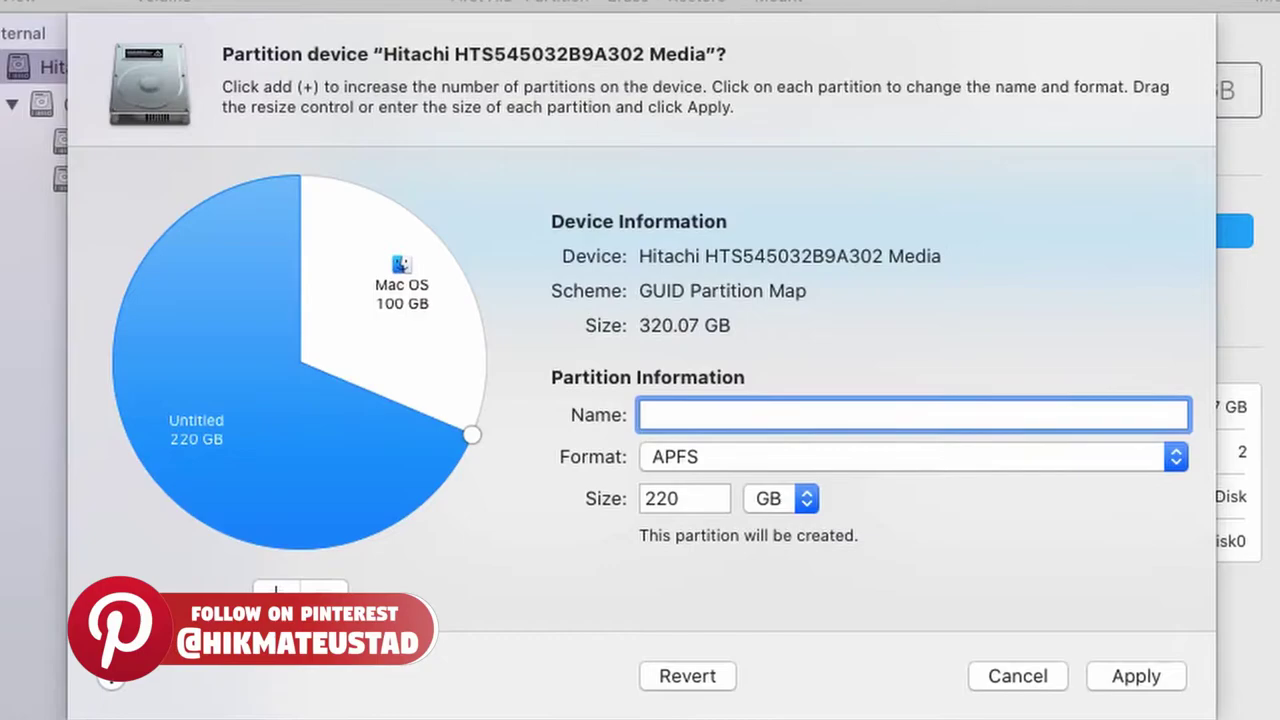
type("Data")
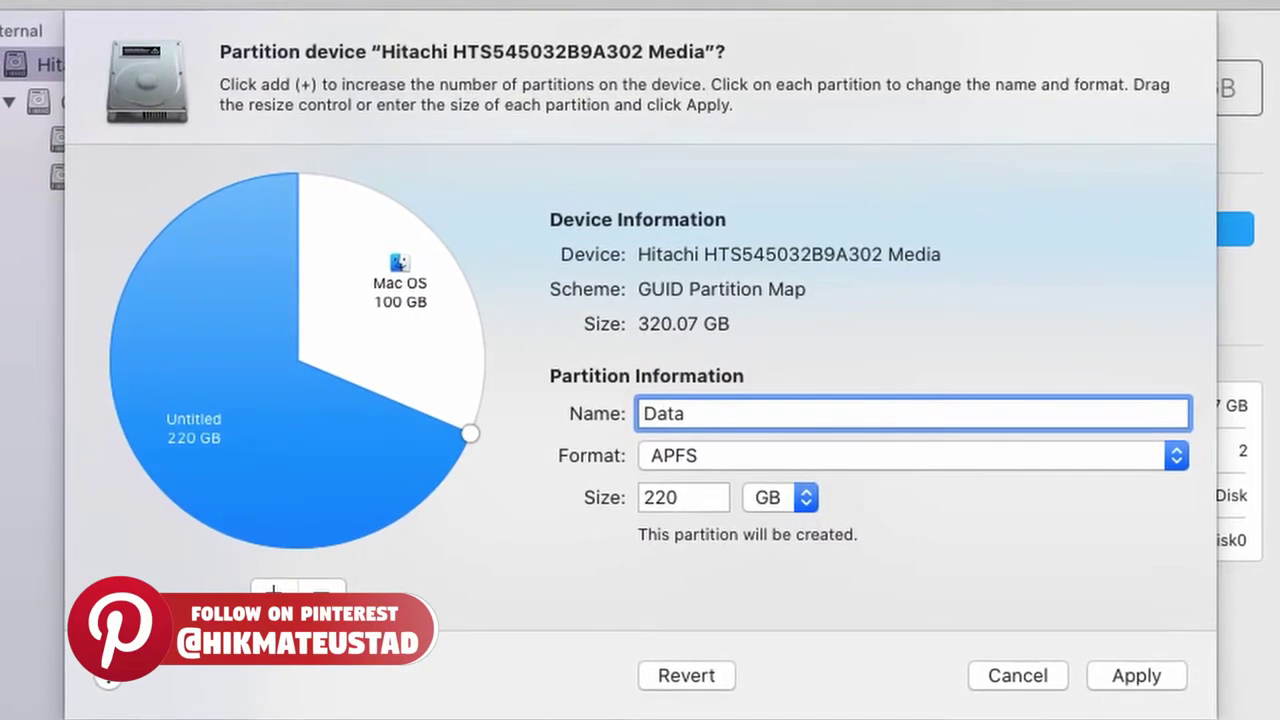
Keep APFS as the Data partition's format, and apply and confirm the partitioning of the disk.
left_click(1174, 460)
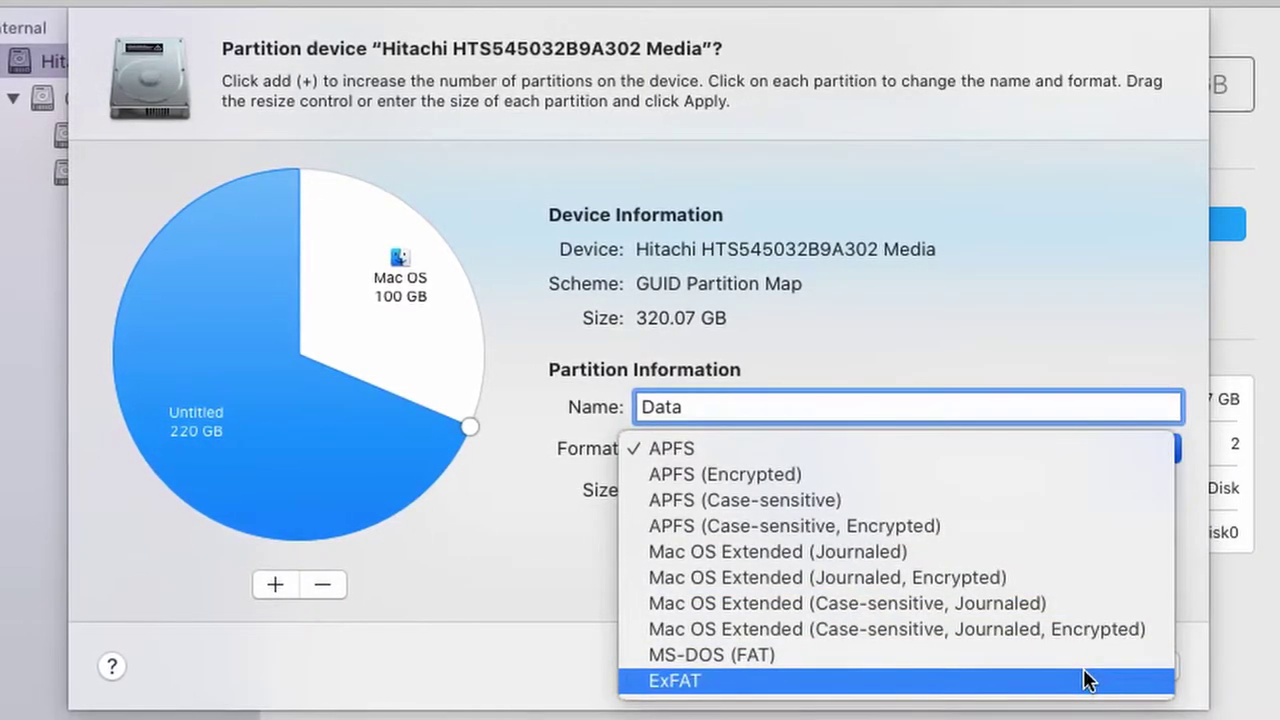
left_click(1077, 449)
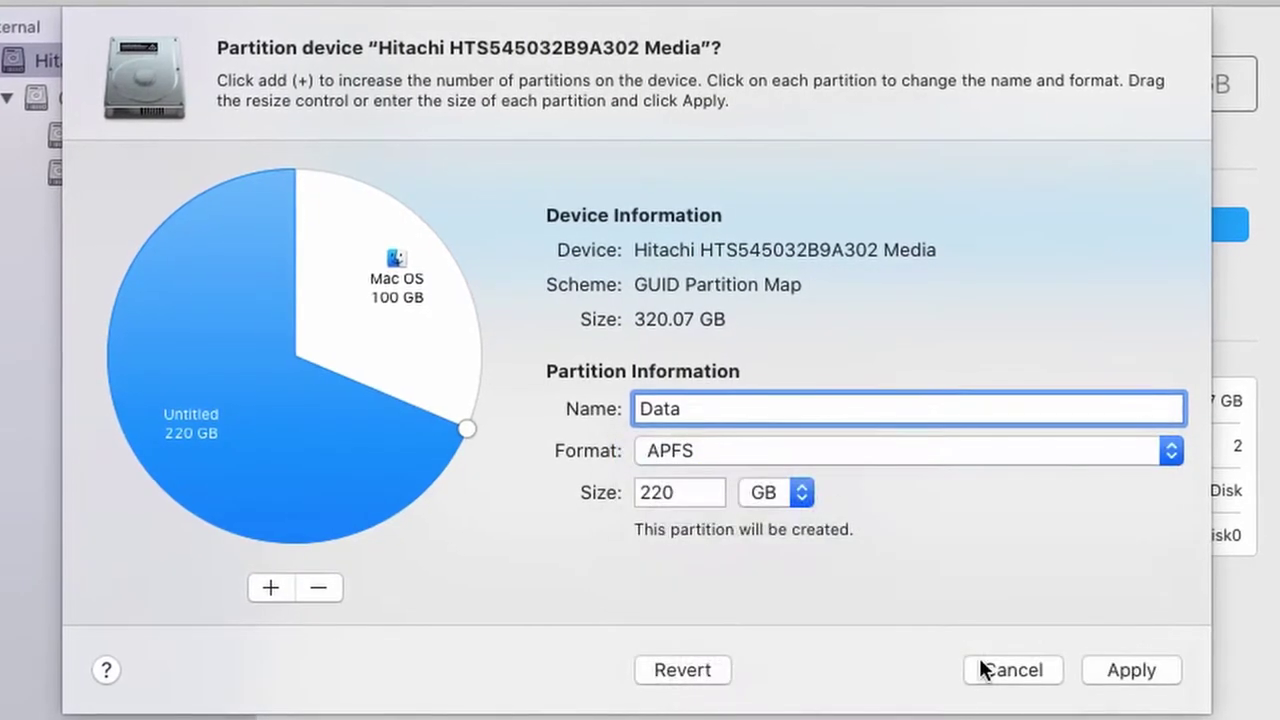
left_click(1130, 672)
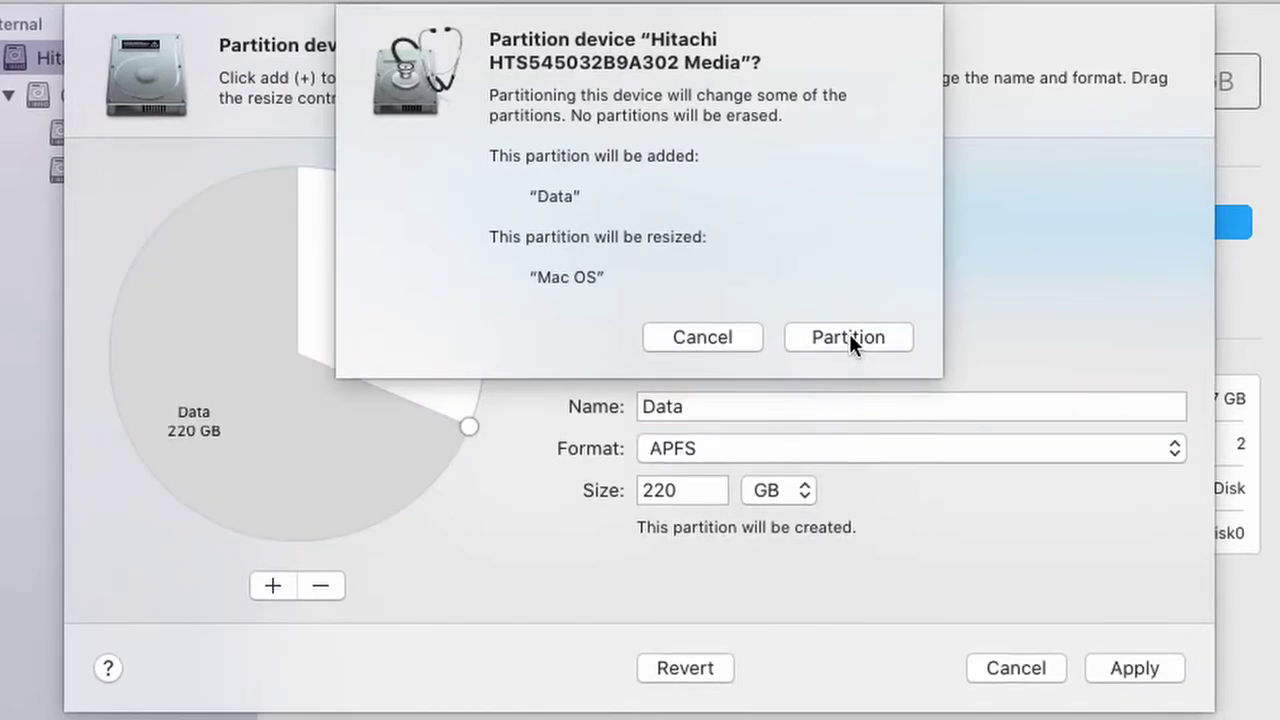
left_click(850, 336)
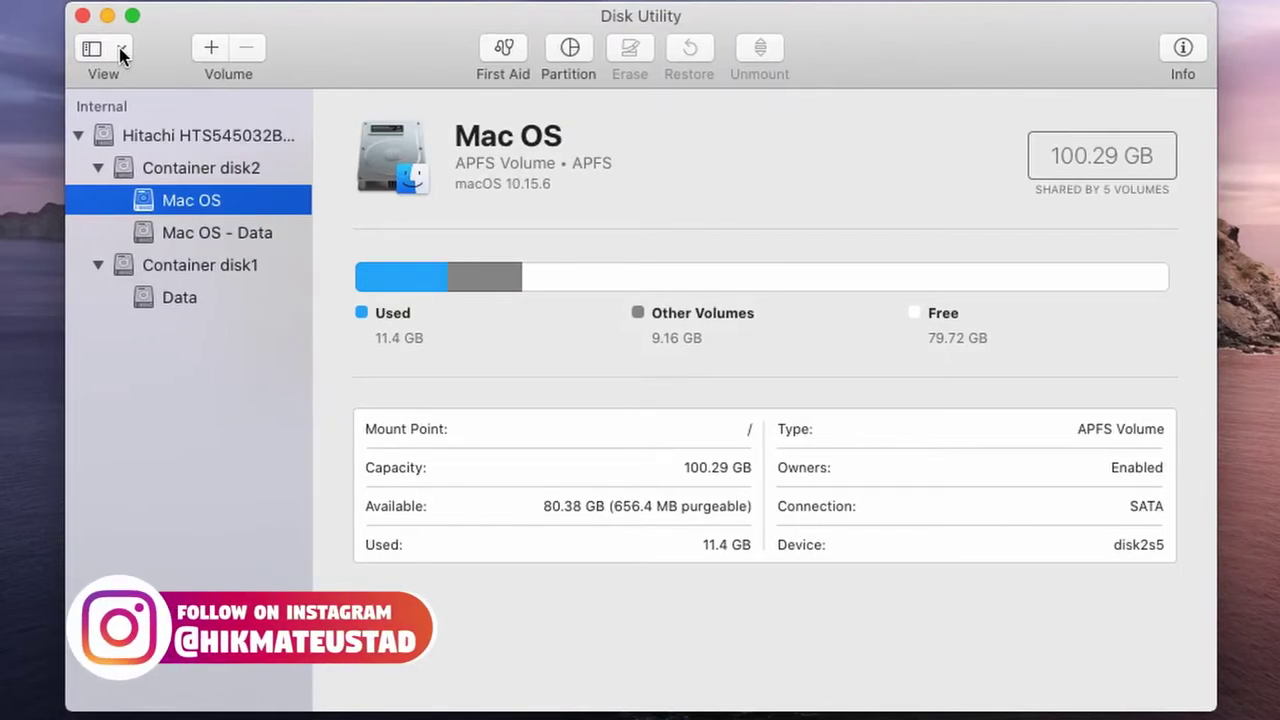
Inspect the details of the newly created Data volume.
key("Down")
key("Down")
key("Down")
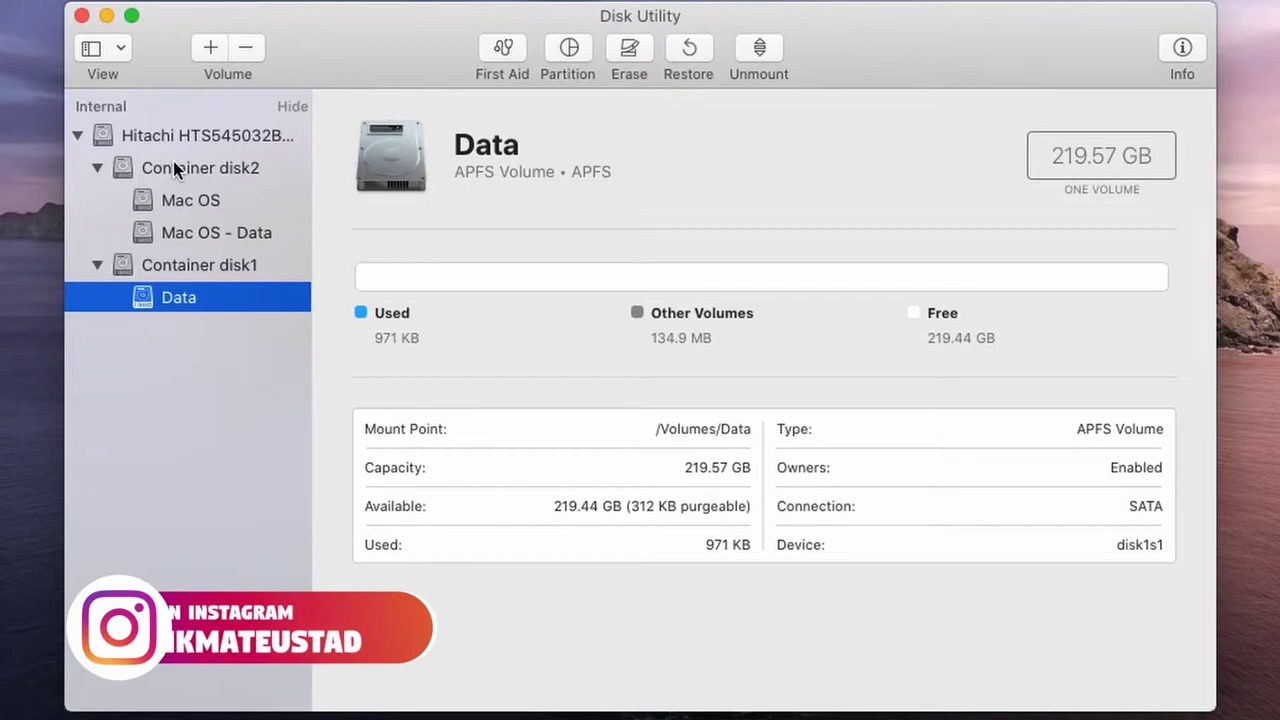
Run First Aid on the physical Hitachi disk.
left_click(171, 140)
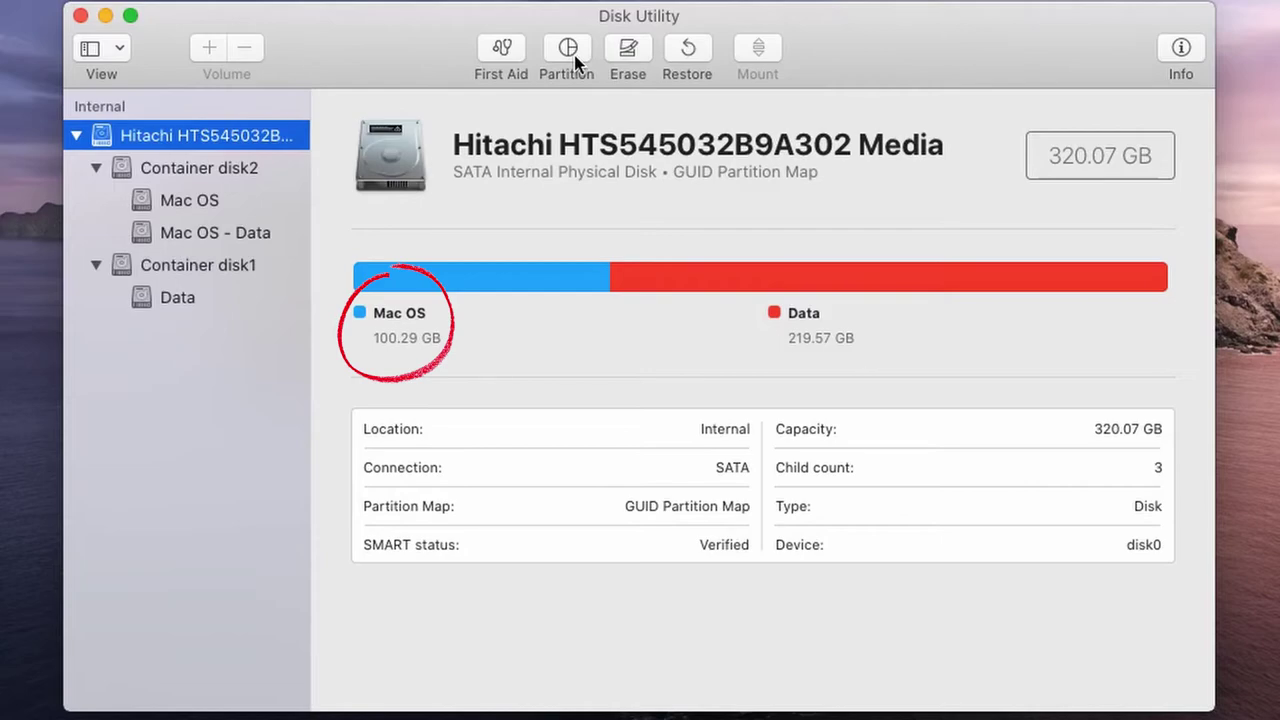
left_click(505, 52)
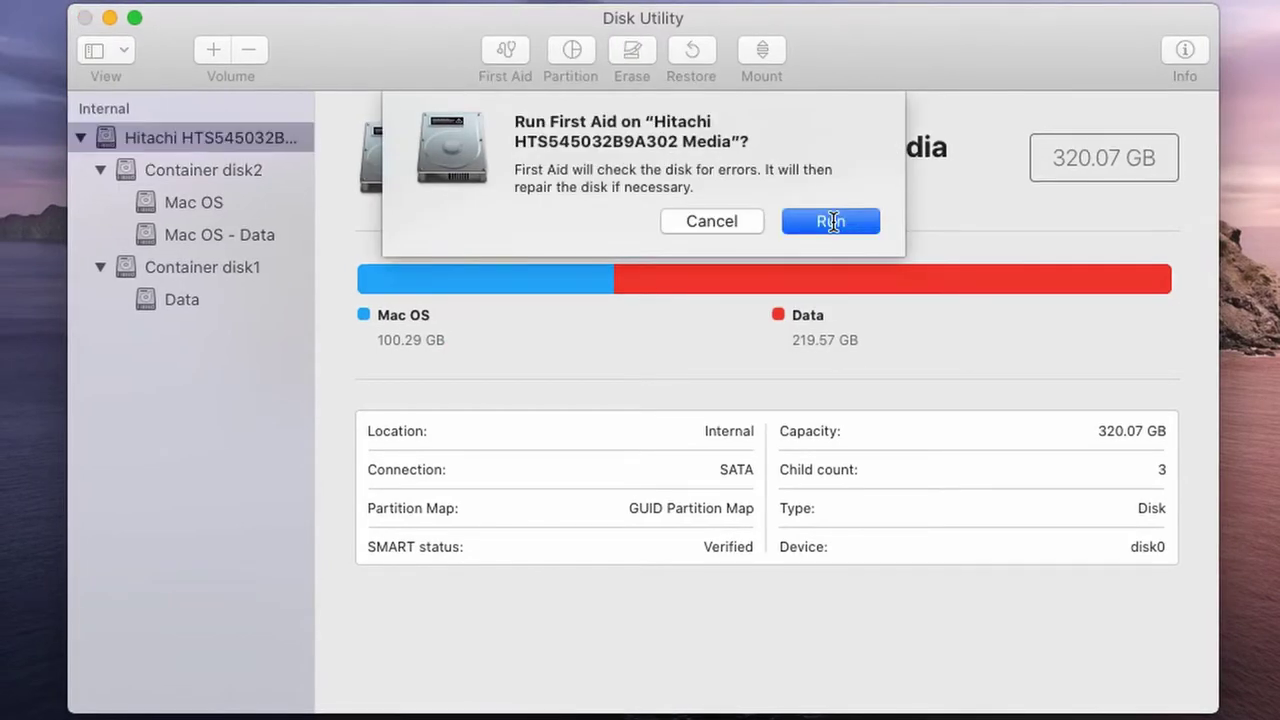
left_click(827, 222)
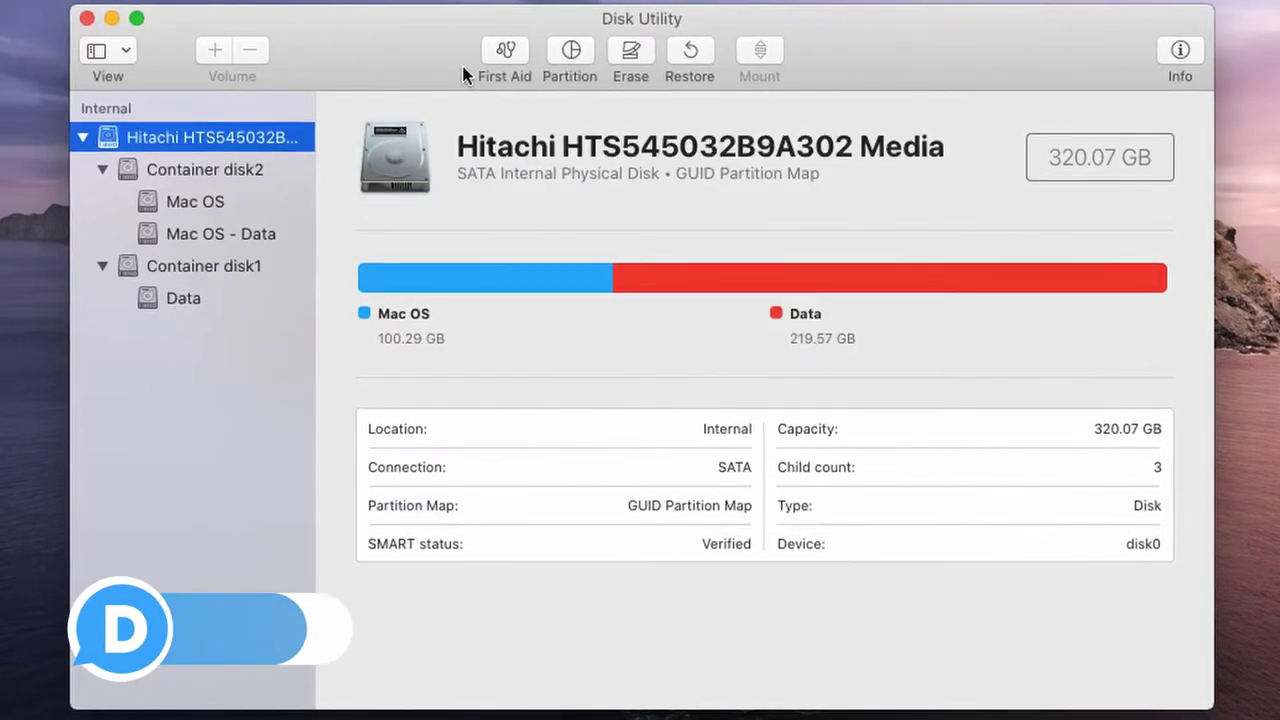
Start partitioning the Hitachi disk and view the Mac OS partition's size in MB and KB, returning the unit to GB.
left_click(569, 54)
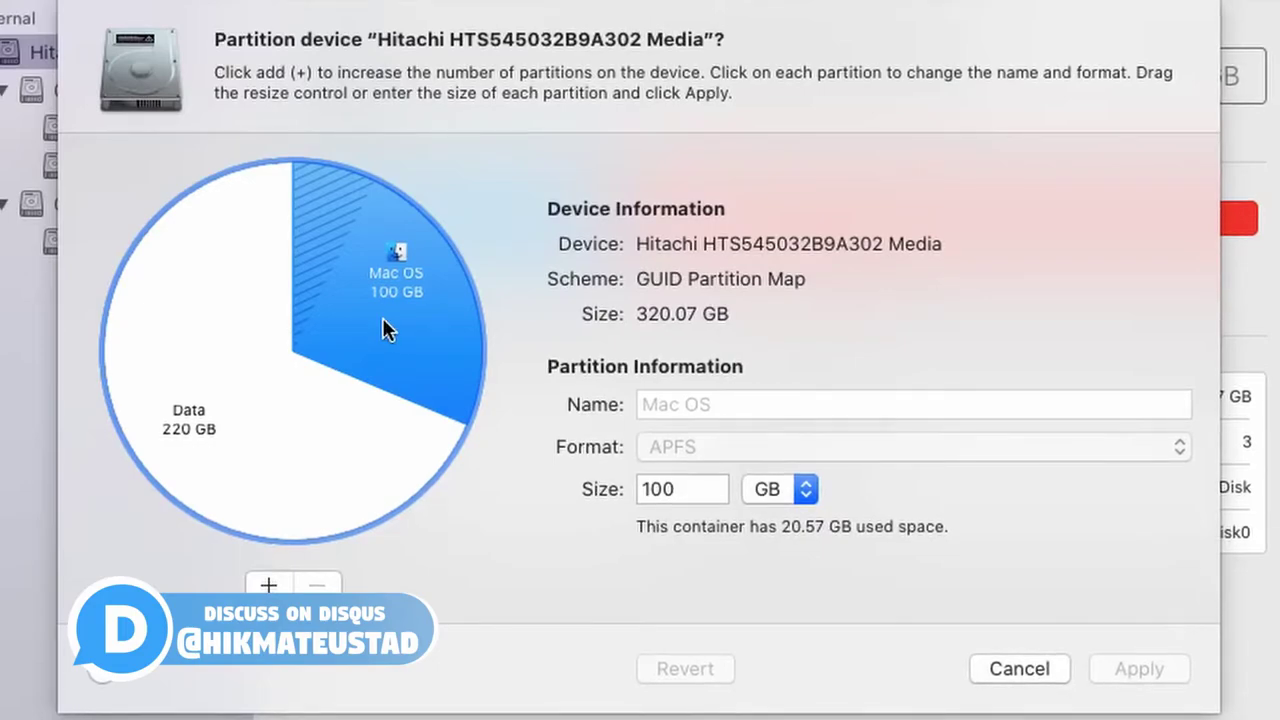
left_click(806, 489)
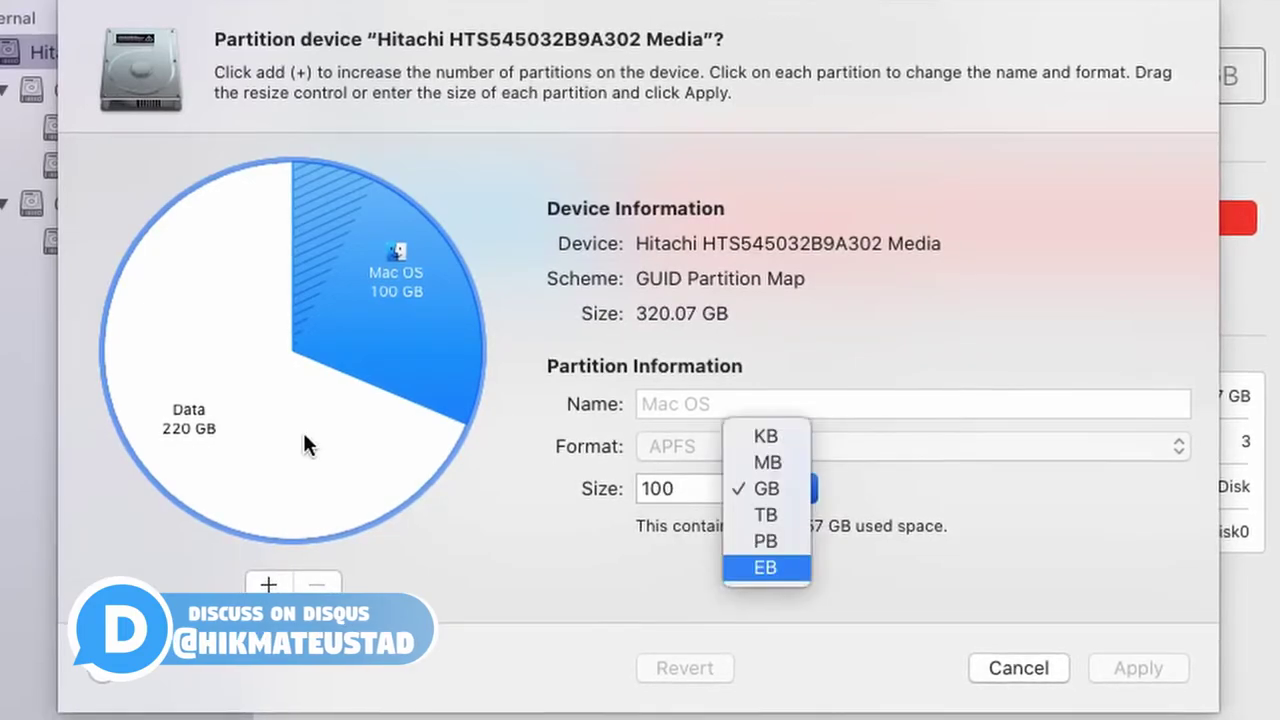
left_click(770, 460)
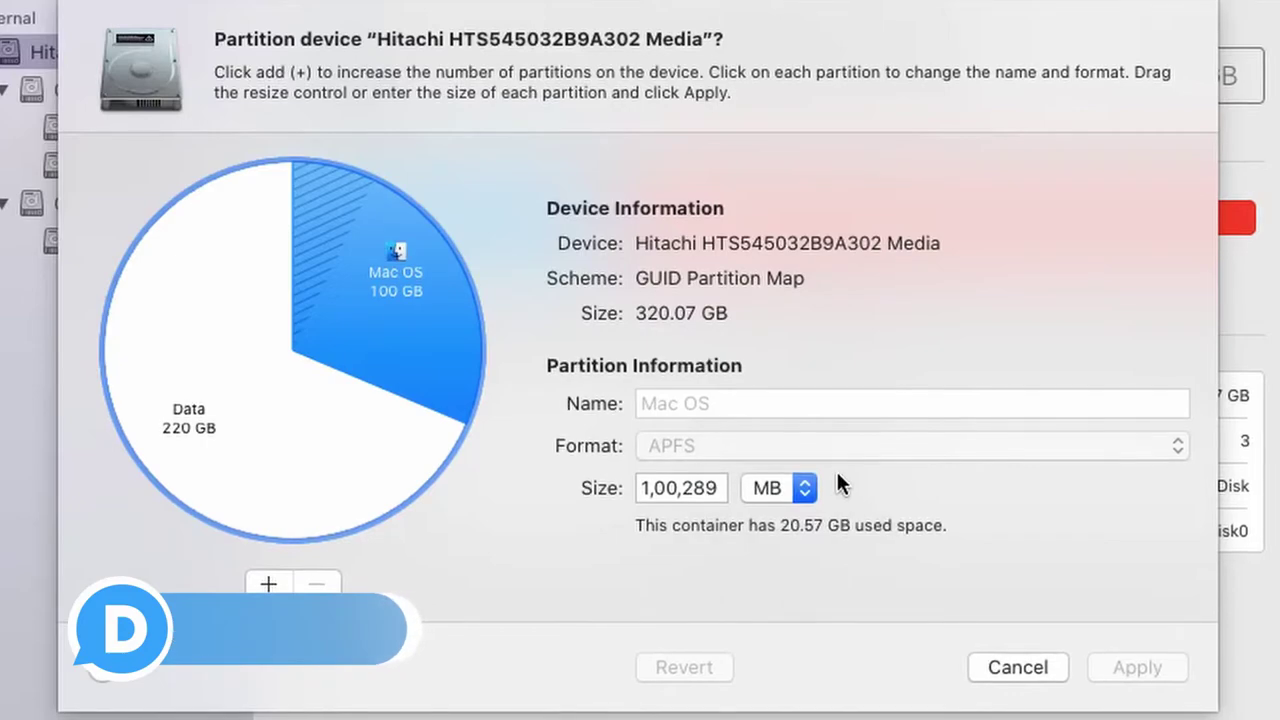
left_click(806, 489)
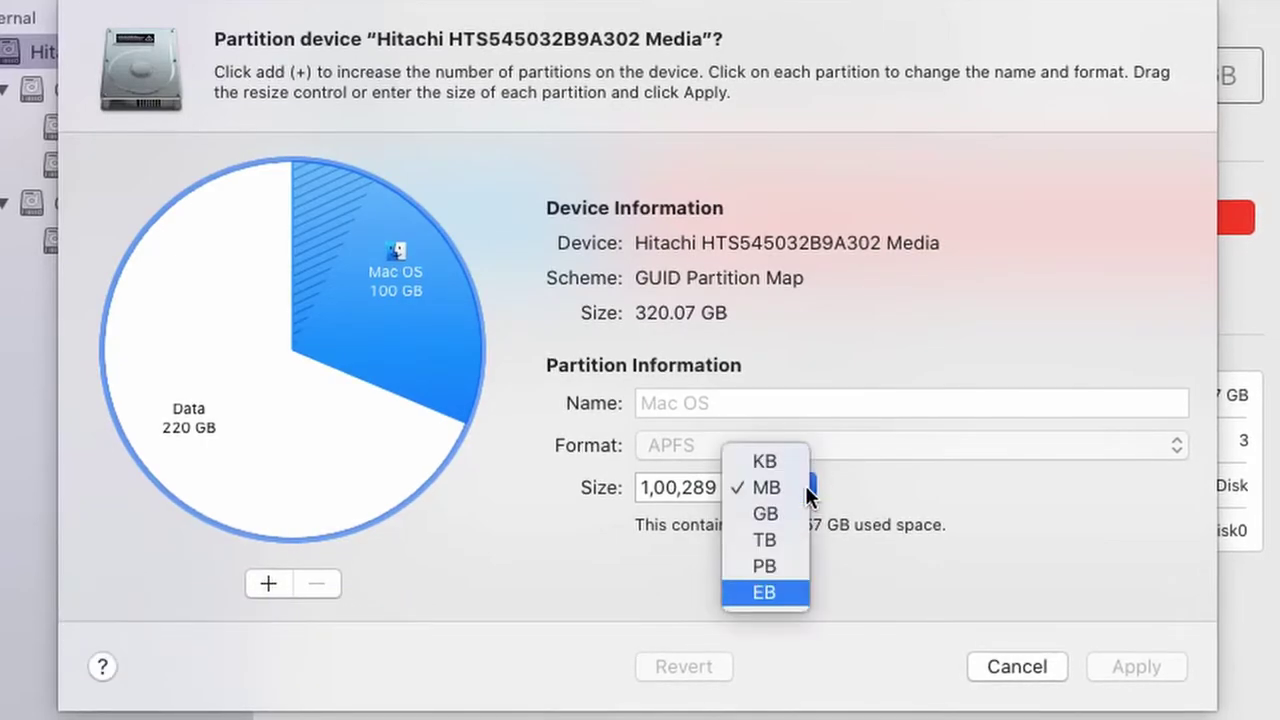
left_click(766, 458)
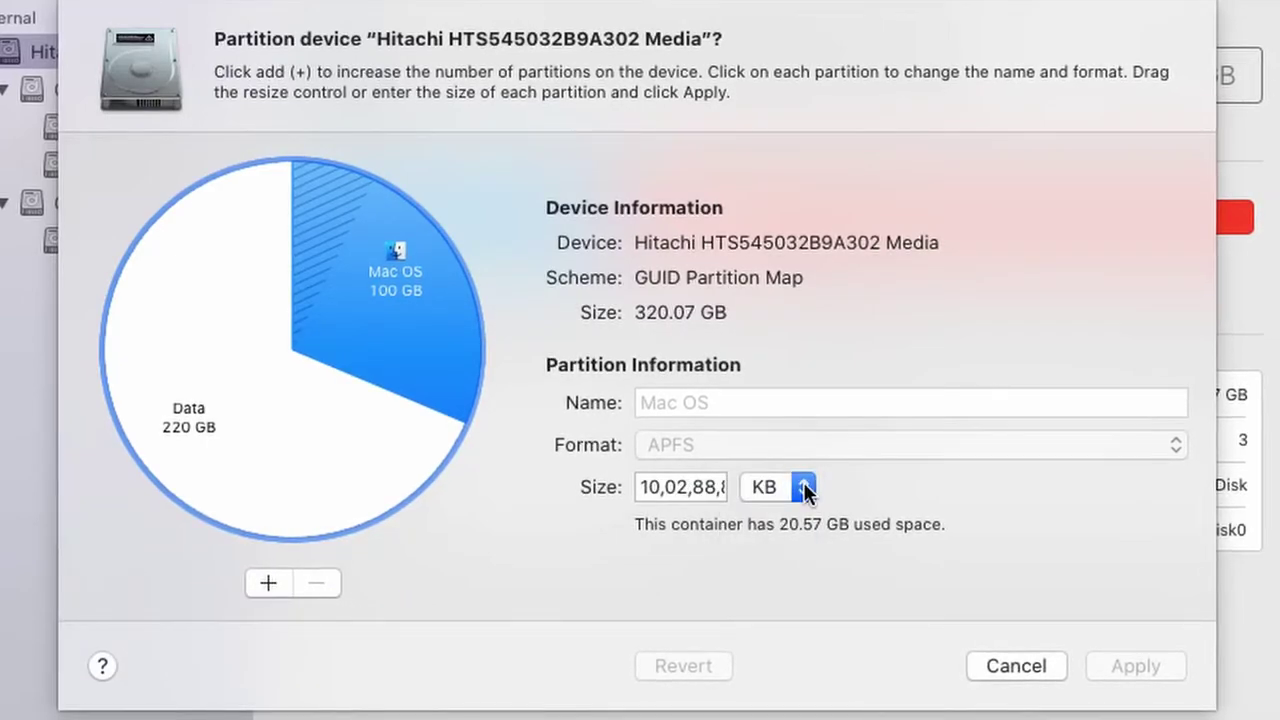
left_click_drag(806, 489, 806, 533)
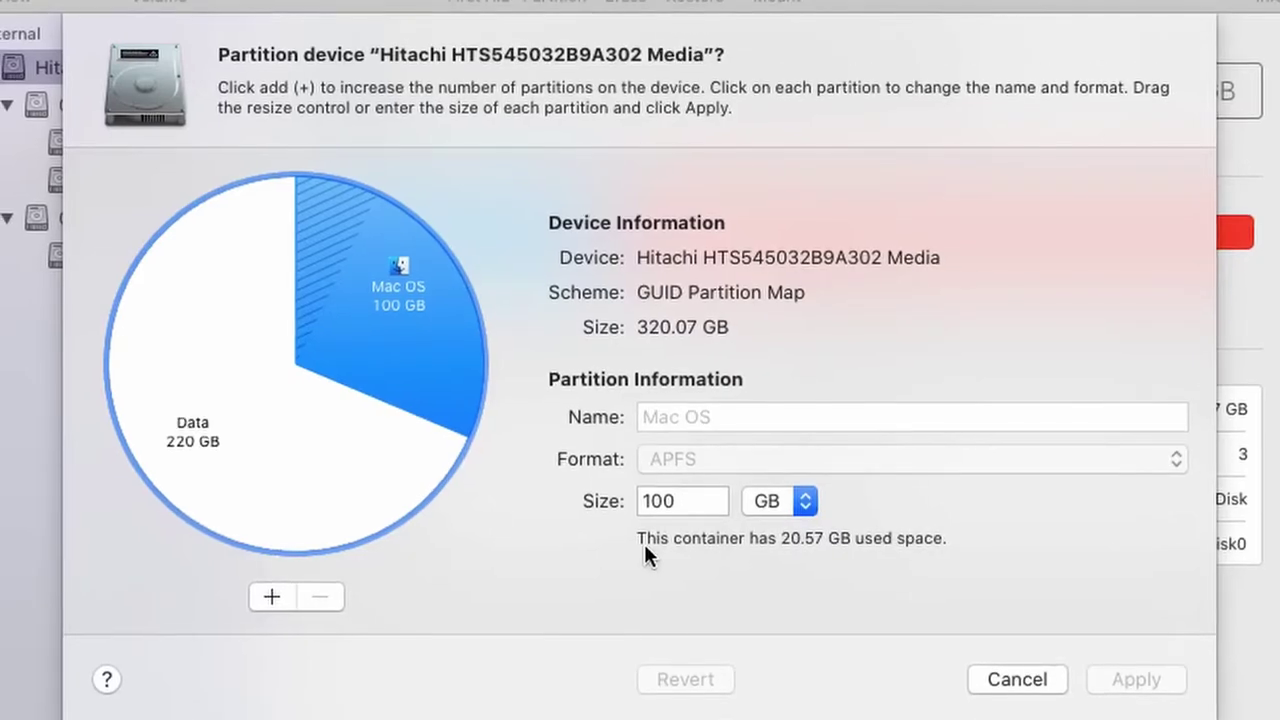
Split the Data partition by adding a new partition and set the new one's size to 150 GB.
left_click(377, 472)
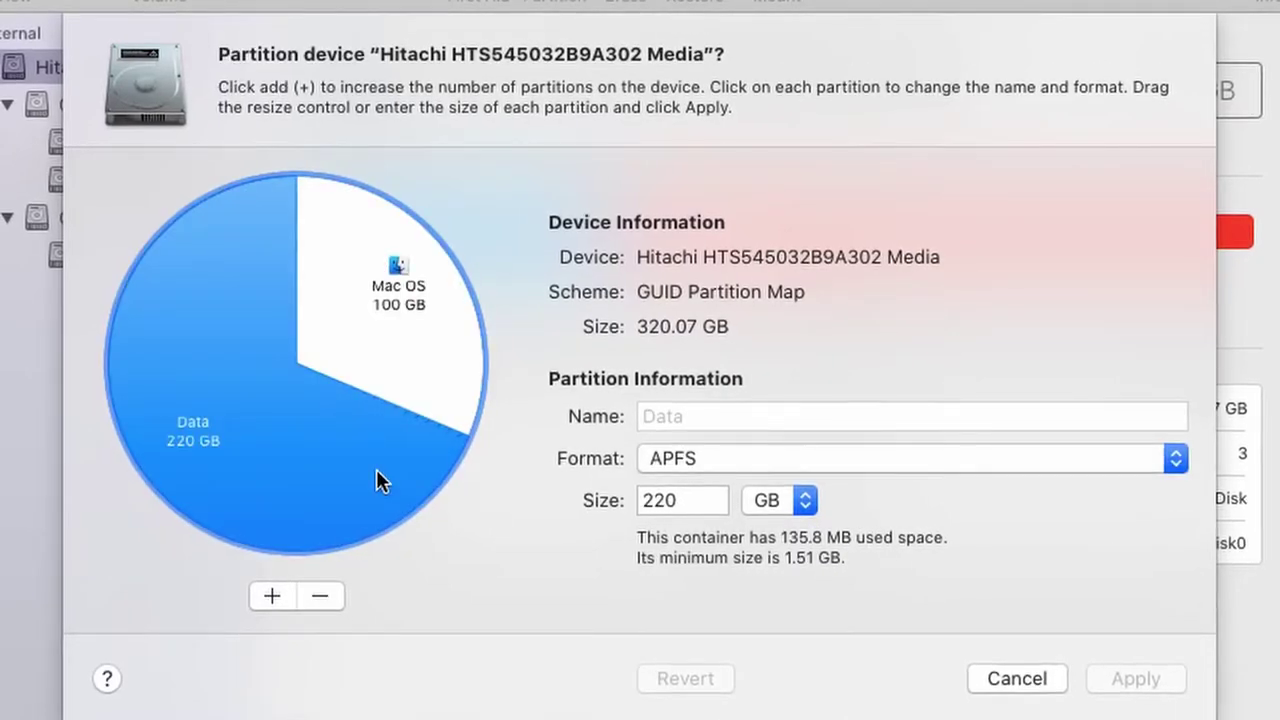
left_click(271, 595)
double_click(689, 491)
key("BackSpace")
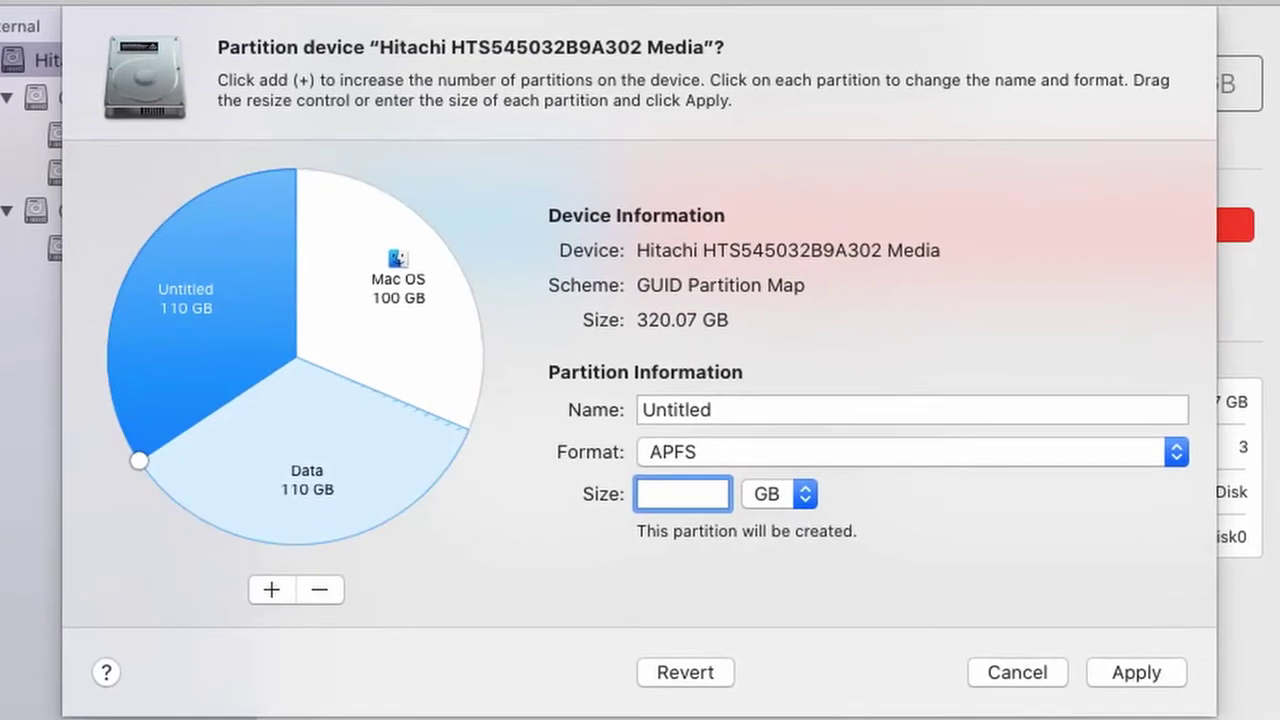
type("150")
key("Return")
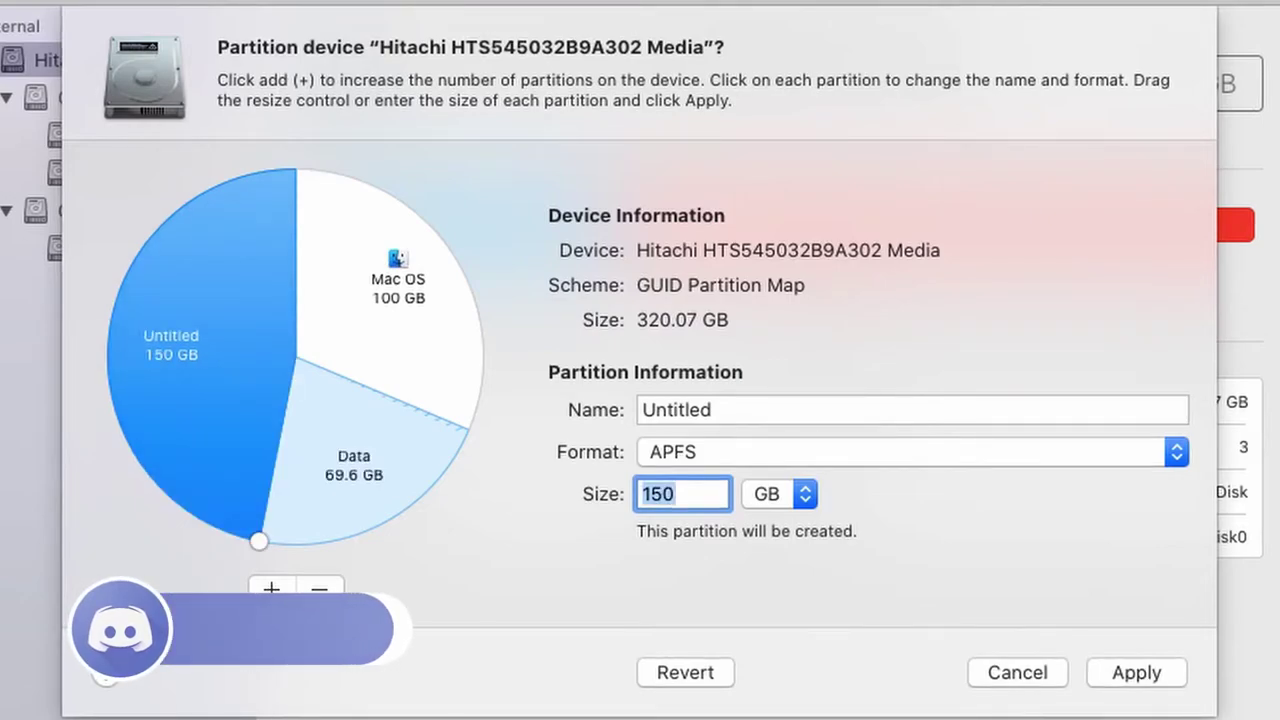
Name the new 150 GB partition Games and apply and confirm the partitioning of the disk.
key("Tab")
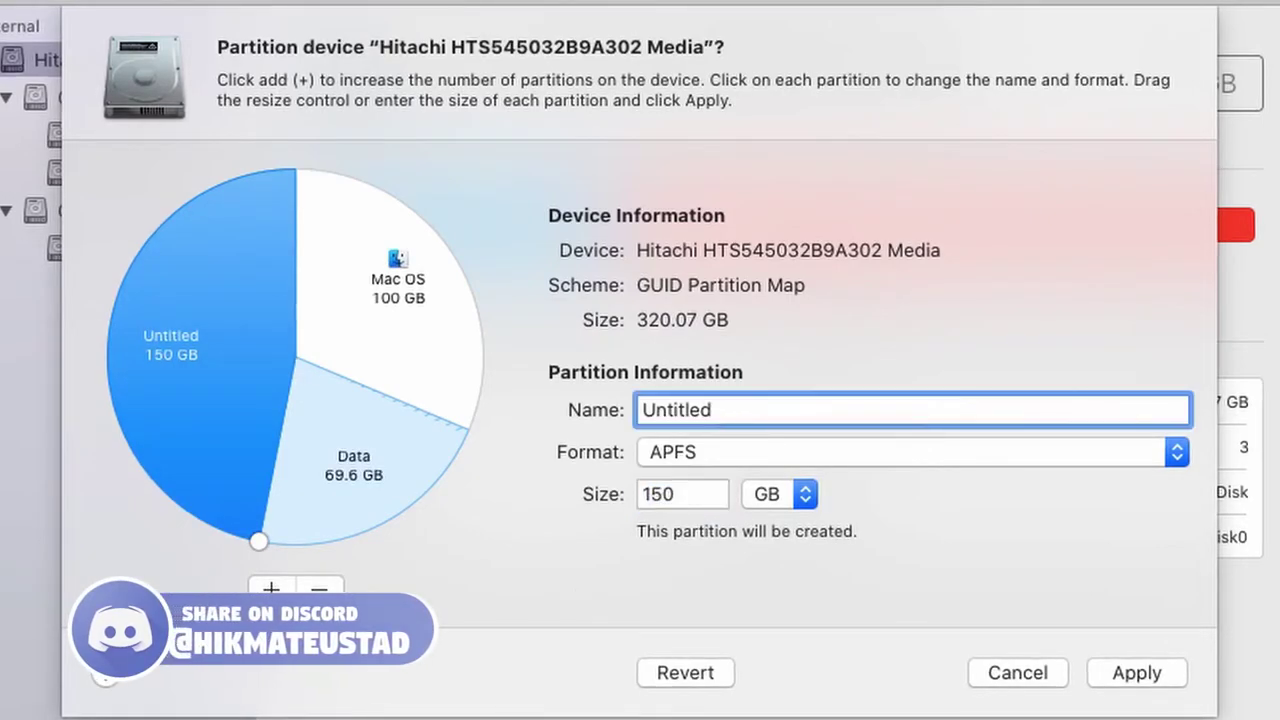
type("Games")
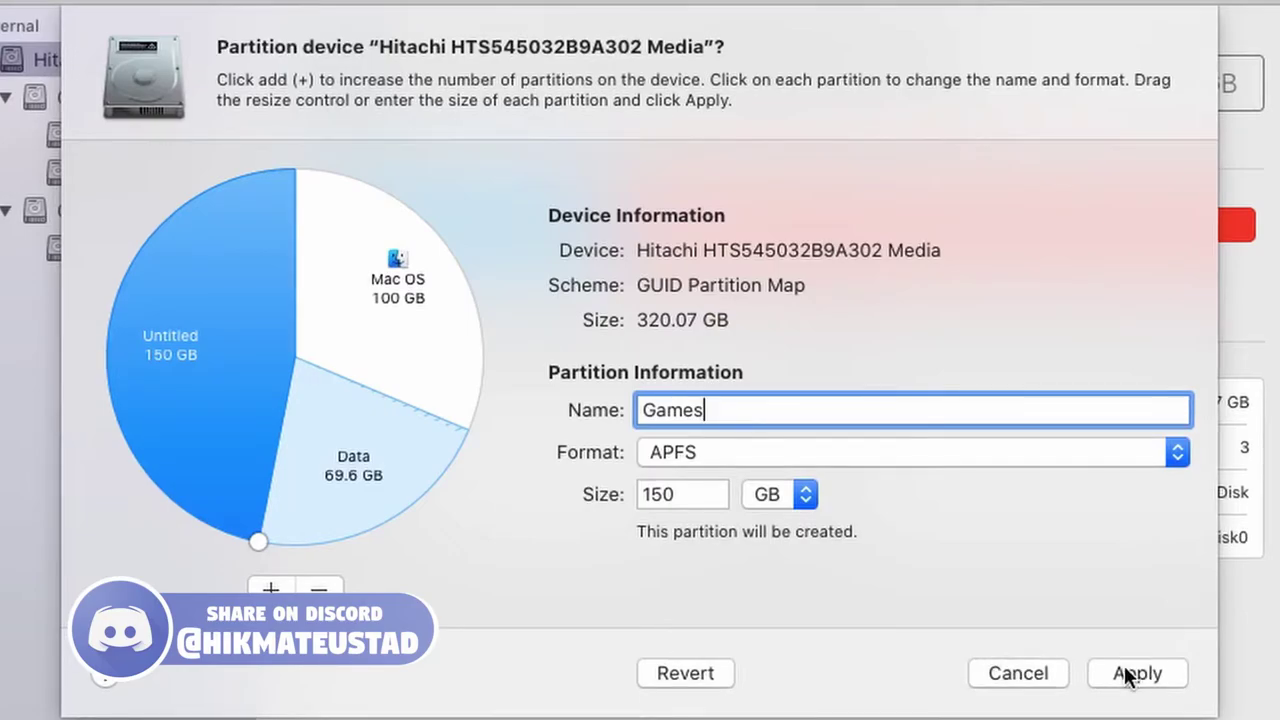
left_click(1131, 677)
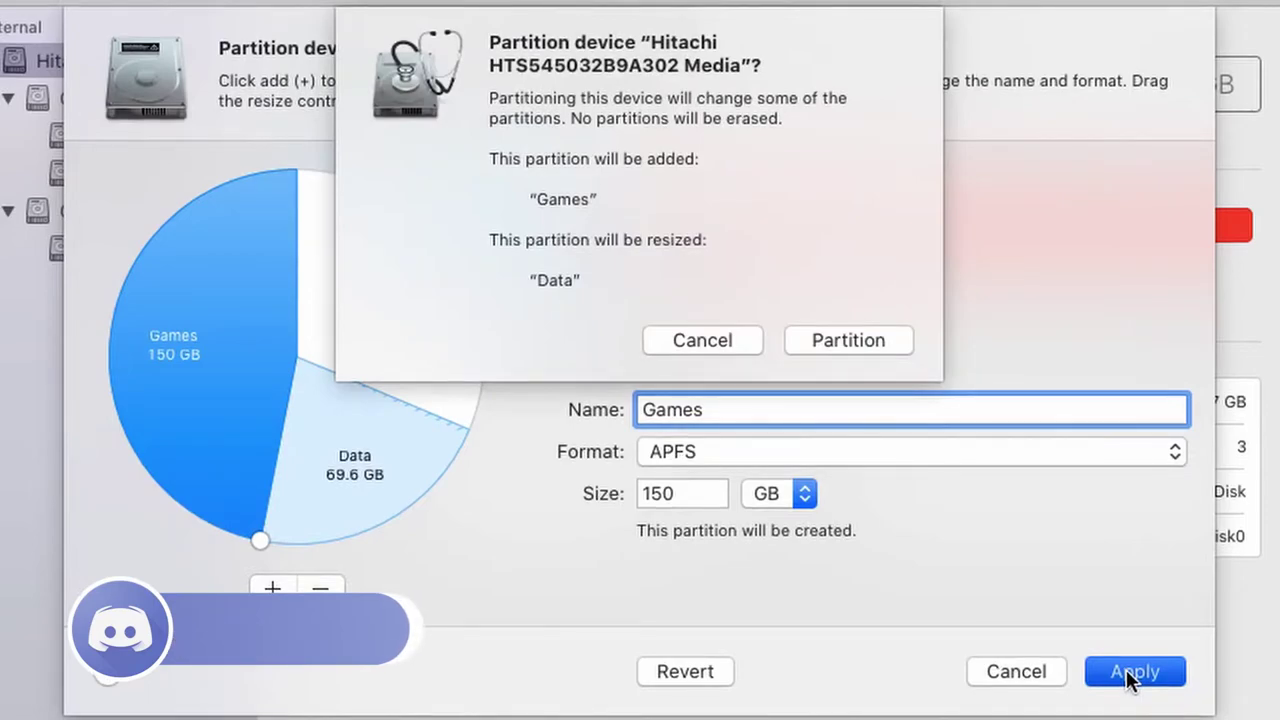
left_click(844, 345)
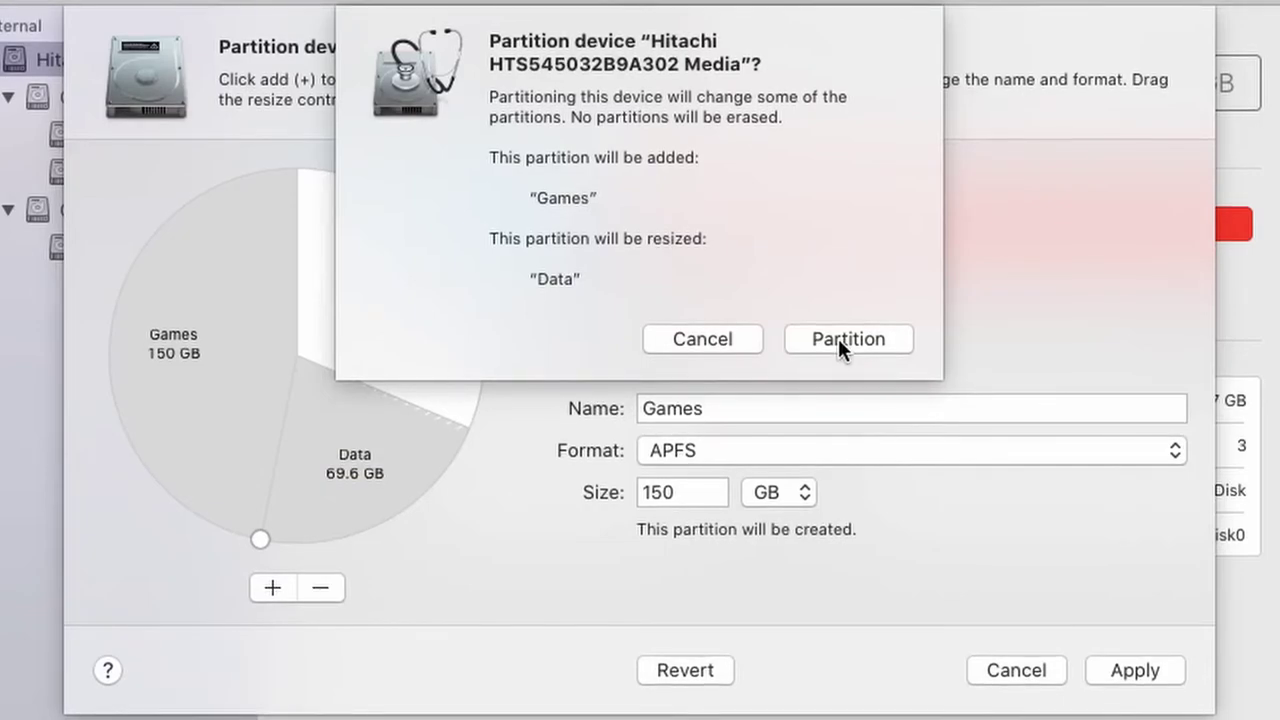
left_click(838, 338)
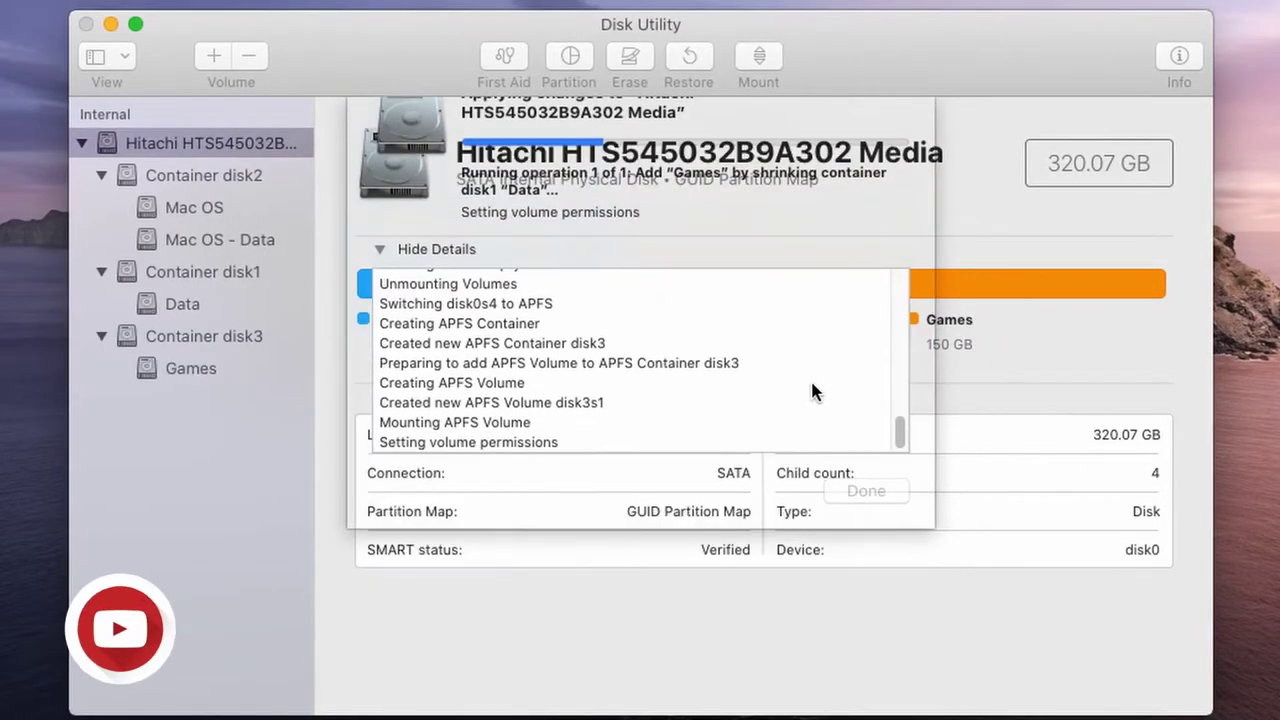
left_click(849, 489)
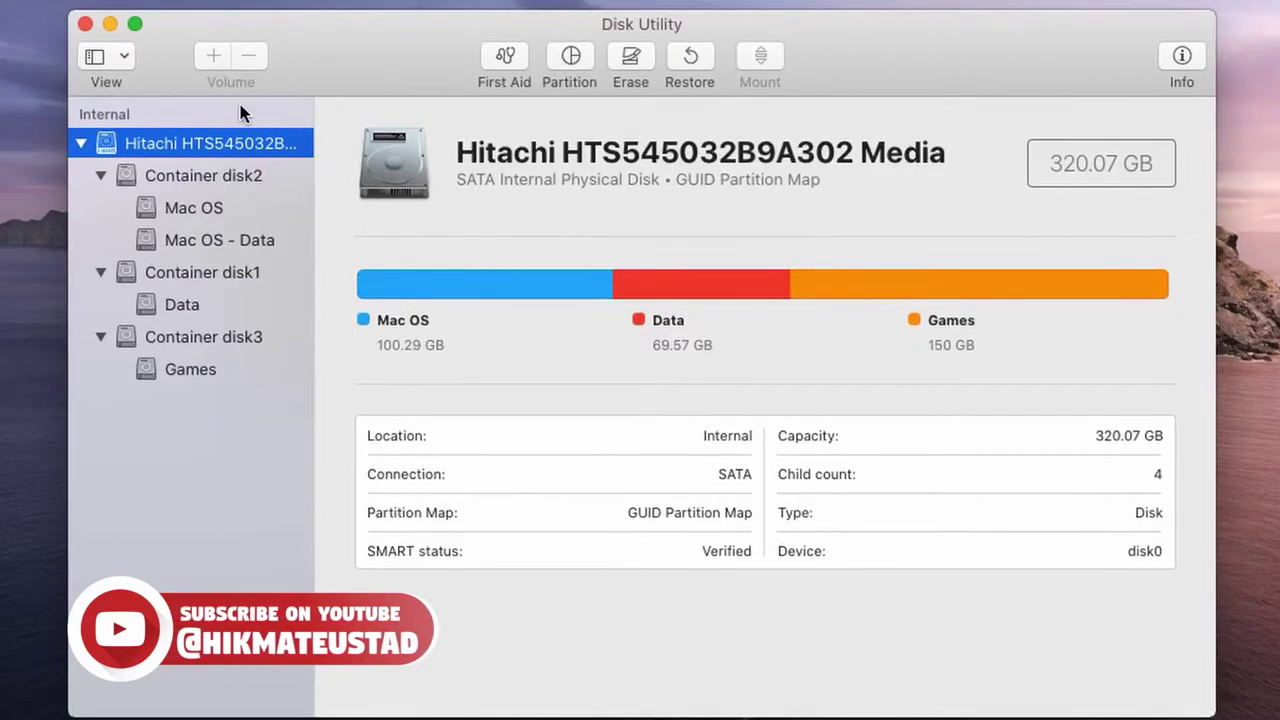
Reopen the disk's partitioning, split the Games partition by adding a new one, and set the new partition's size to 20 GB.
left_click(573, 64)
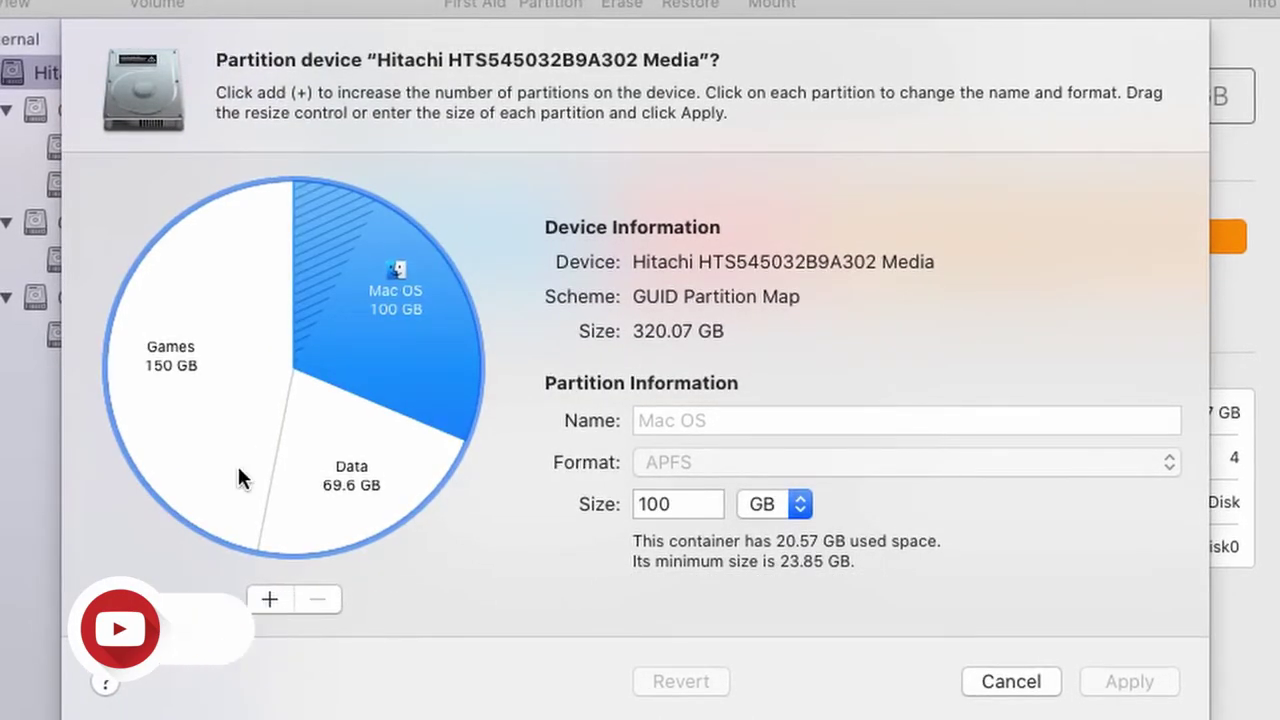
left_click(332, 484)
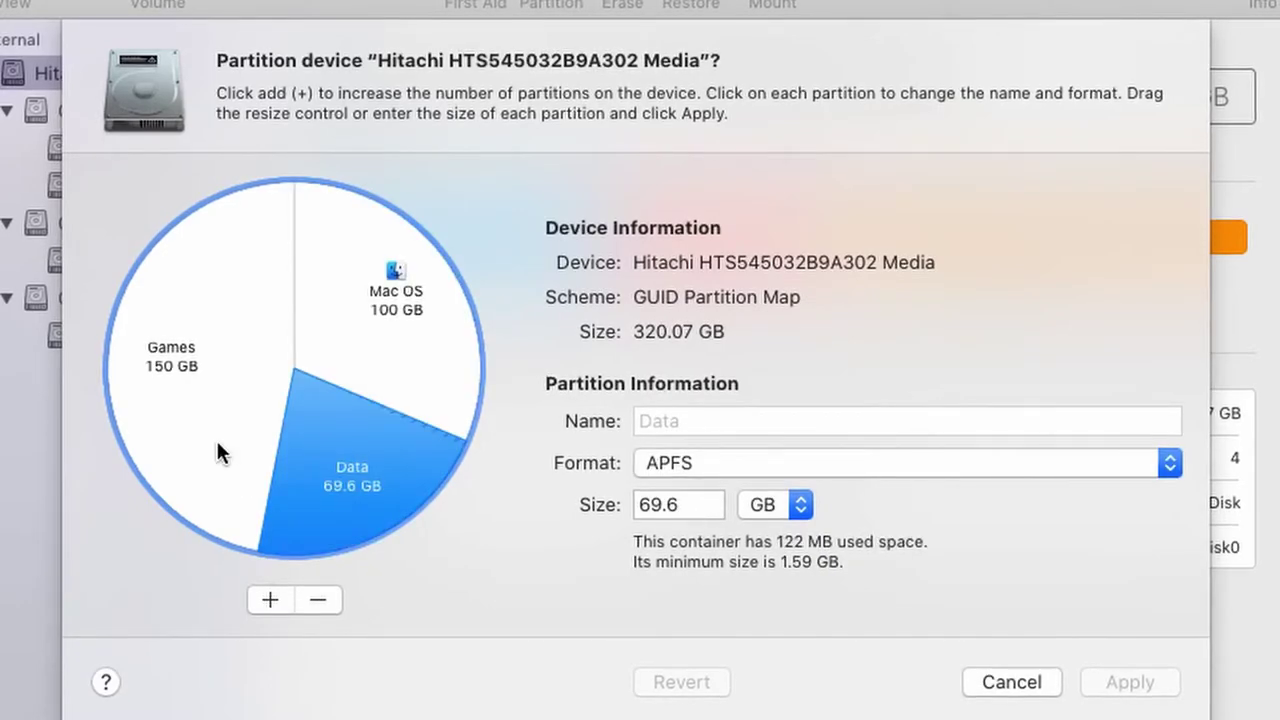
left_click(190, 410)
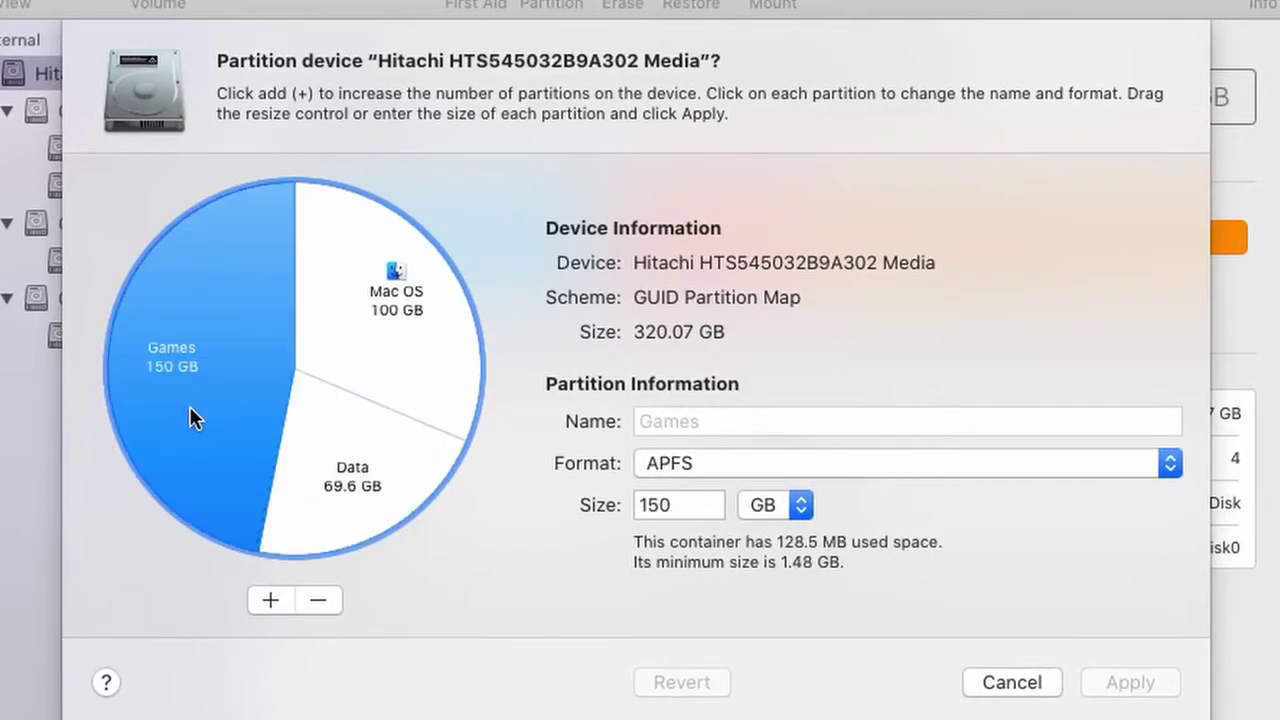
left_click(265, 600)
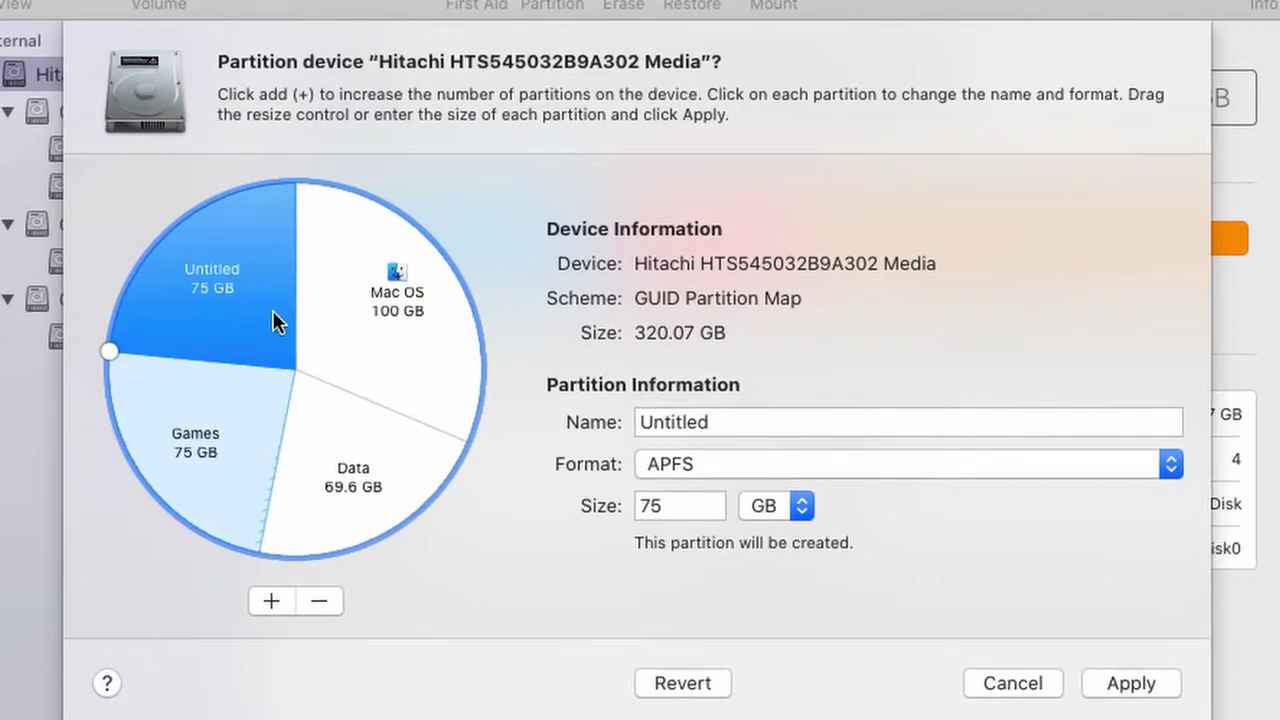
left_click(676, 508)
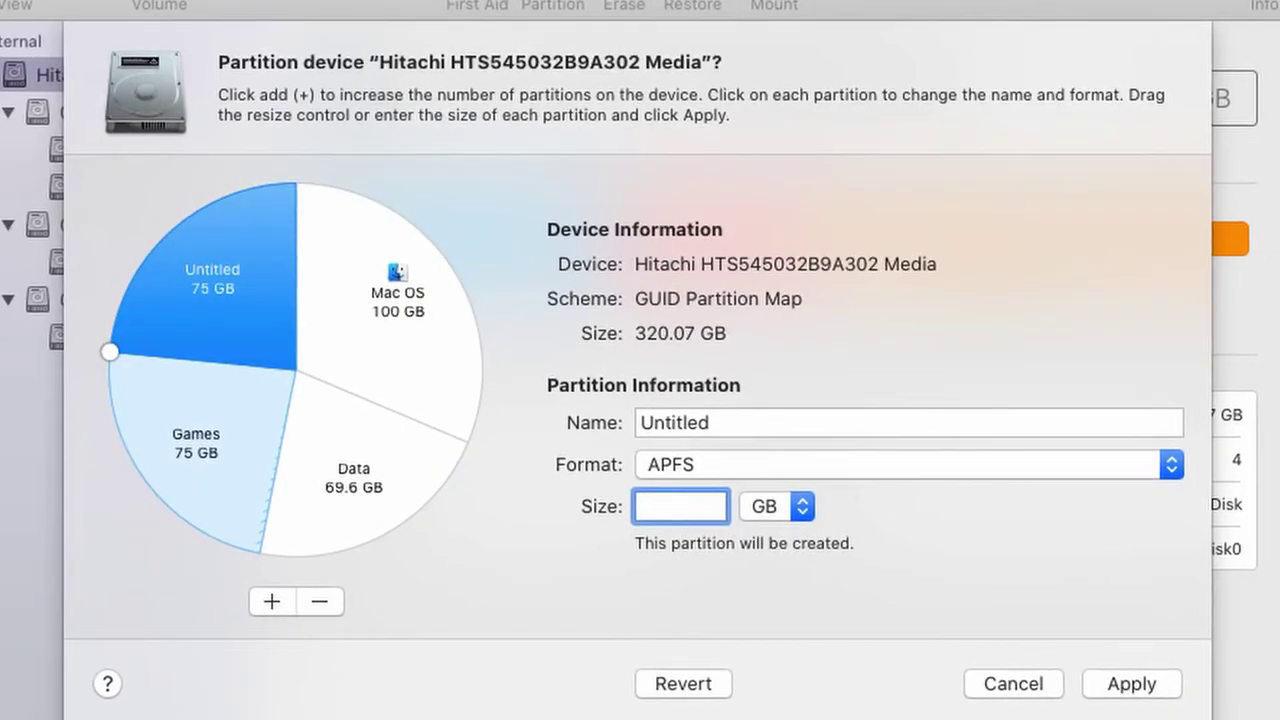
type("20")
key("Return")
Name the new 20 GB partition Music and apply and confirm the partitioning of the disk.
key("Tab")
type("Unt")
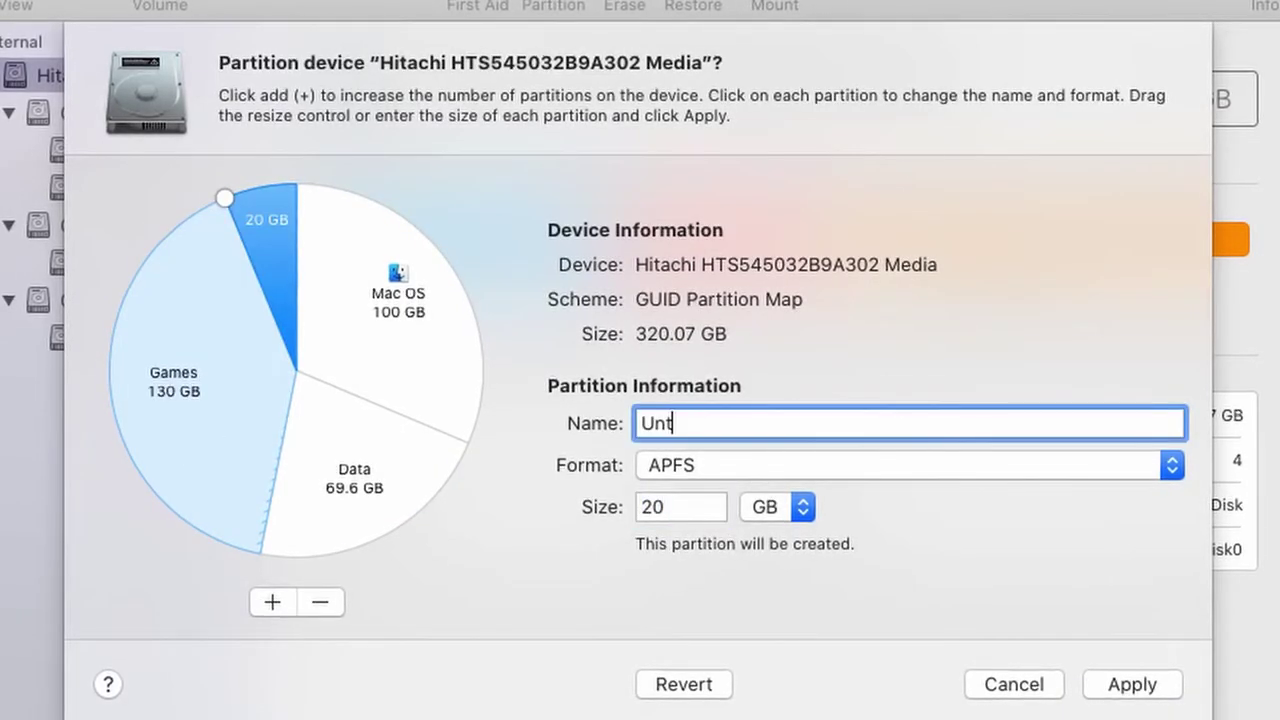
type("ic")
key("Return")
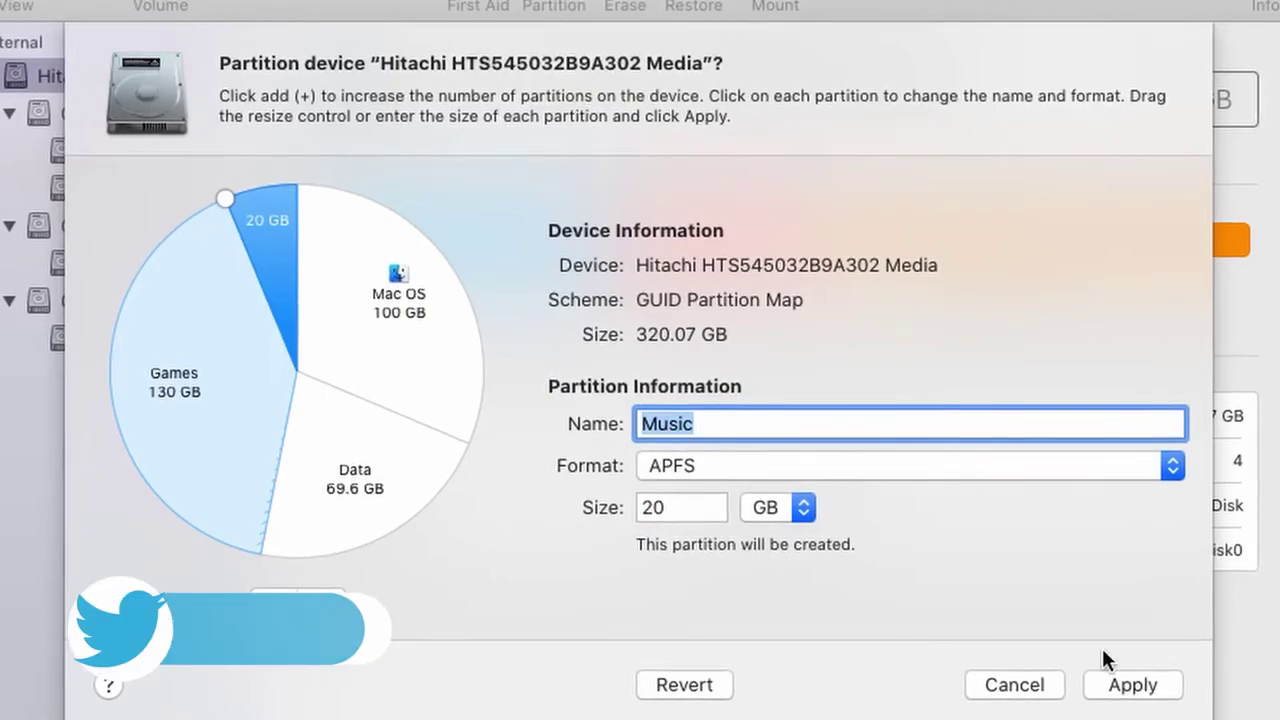
left_click(1130, 688)
left_click(834, 350)
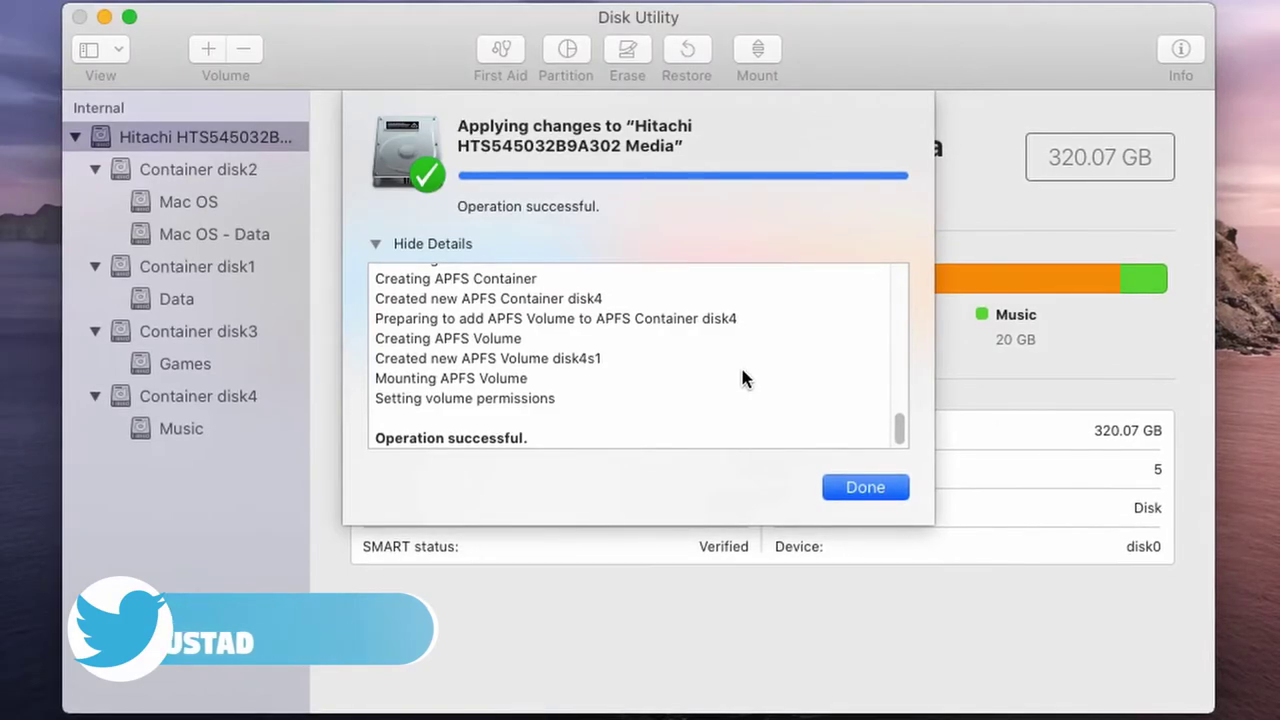
left_click(865, 486)
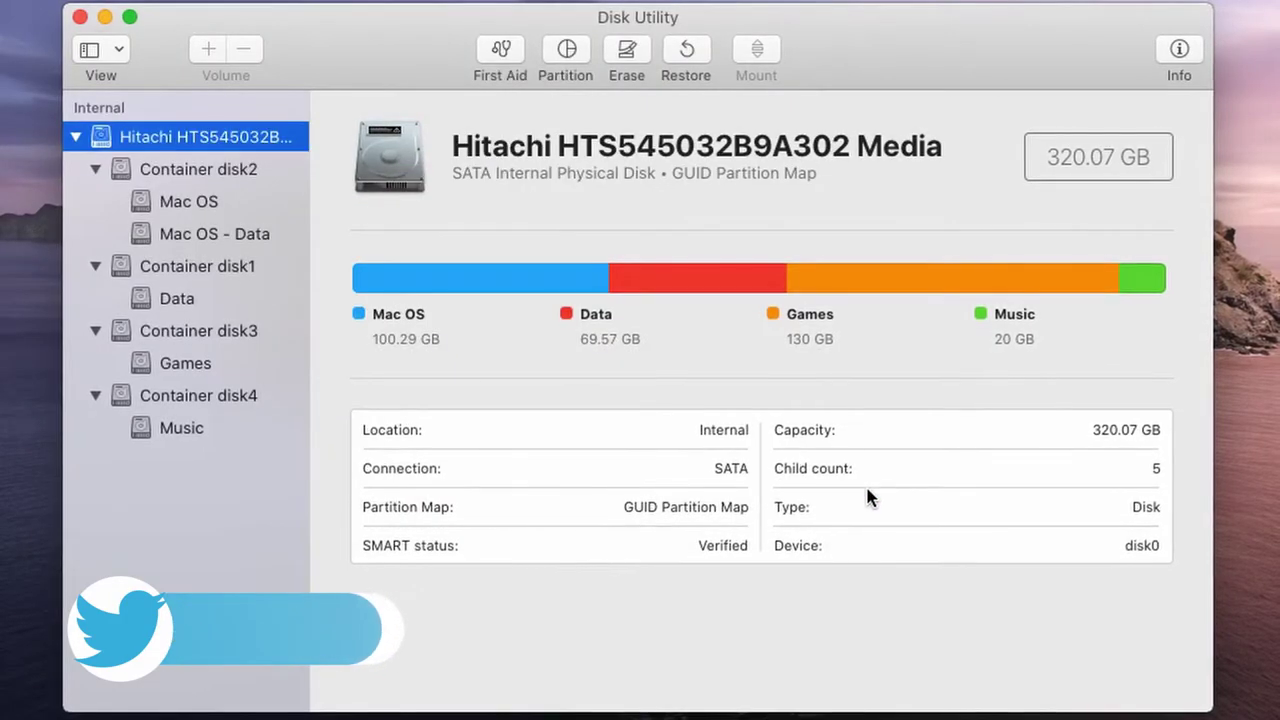
Close Disk Utility and examine the computer's volumes in Finder, opening Data, Games and Music.
left_click(80, 17)
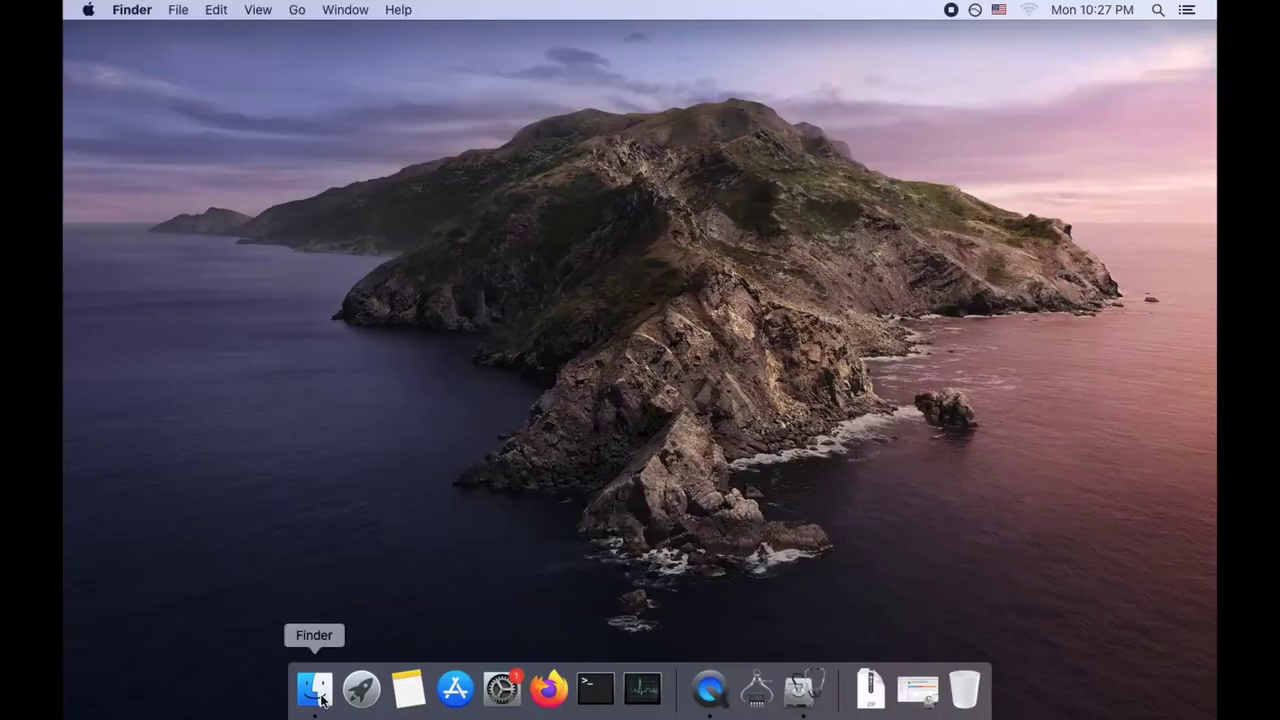
key("super+n")
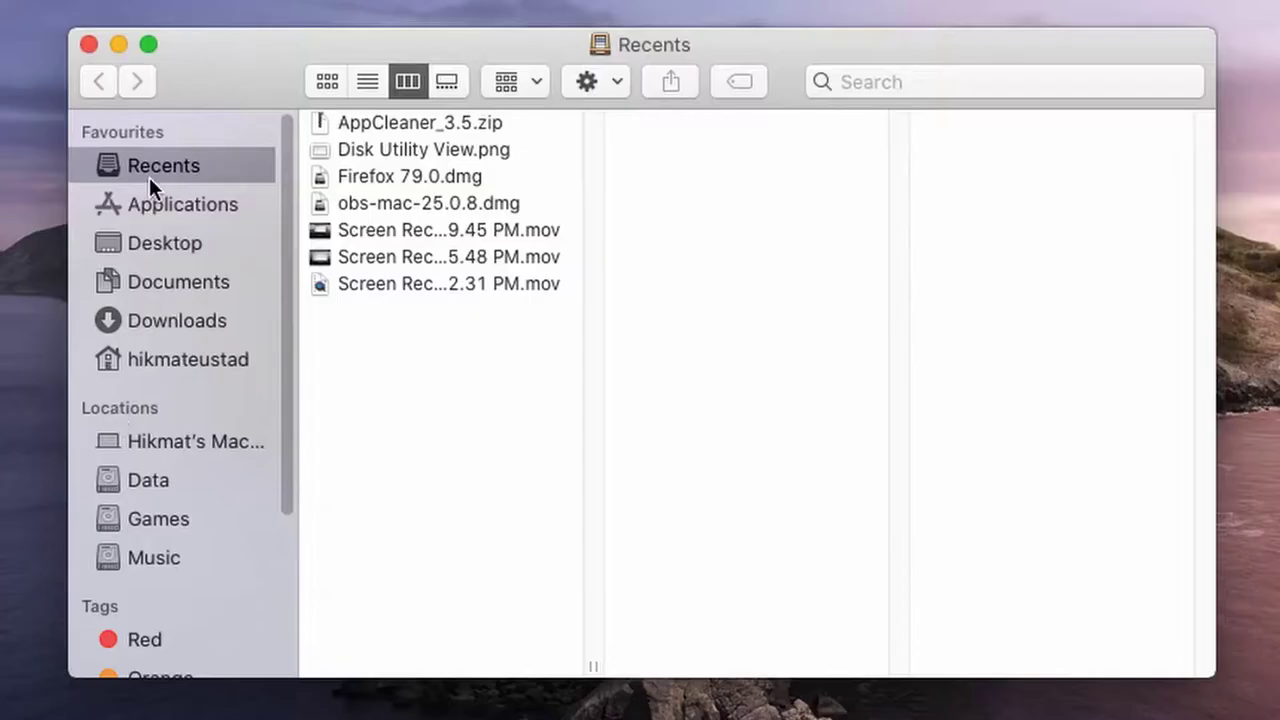
left_click(140, 439)
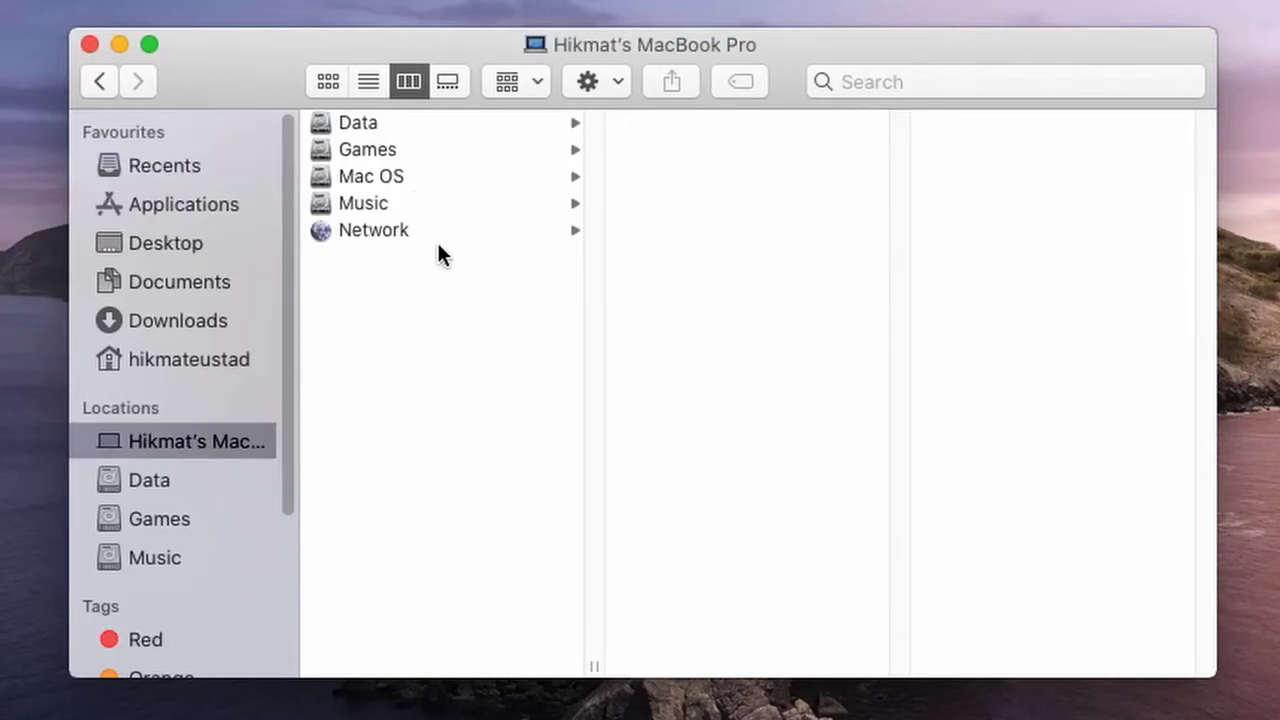
left_click(164, 360)
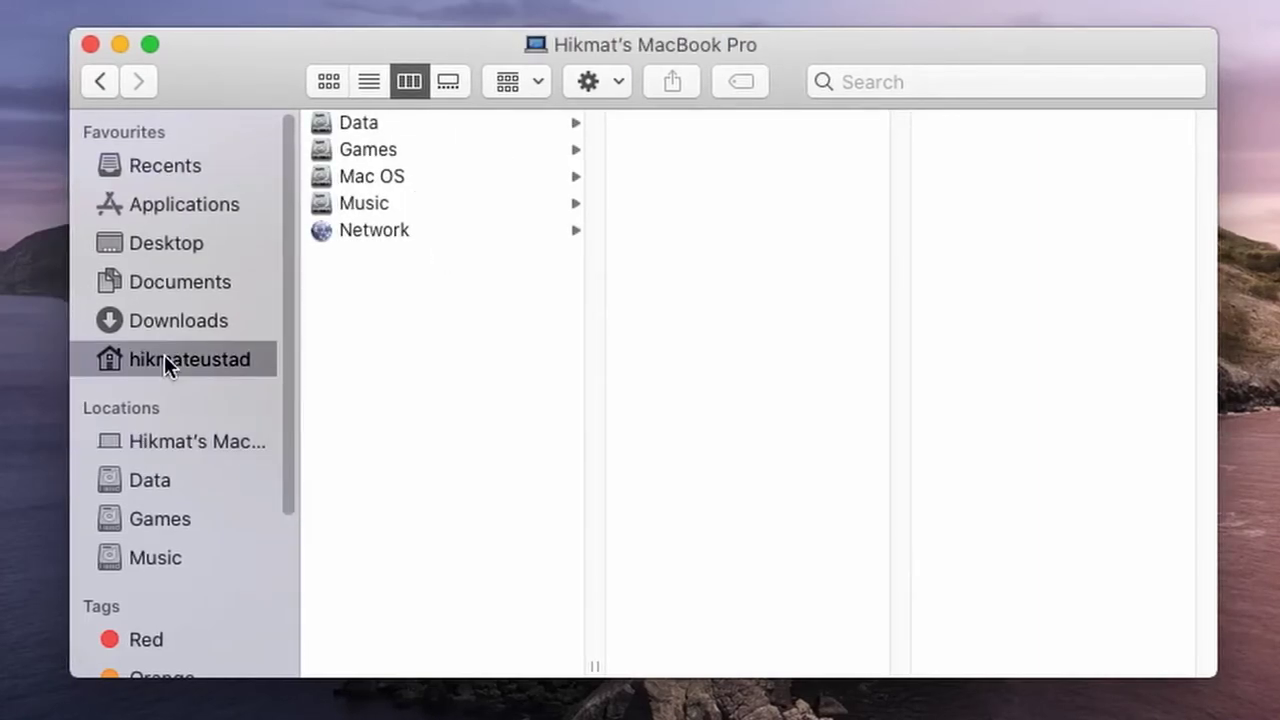
left_click(131, 484)
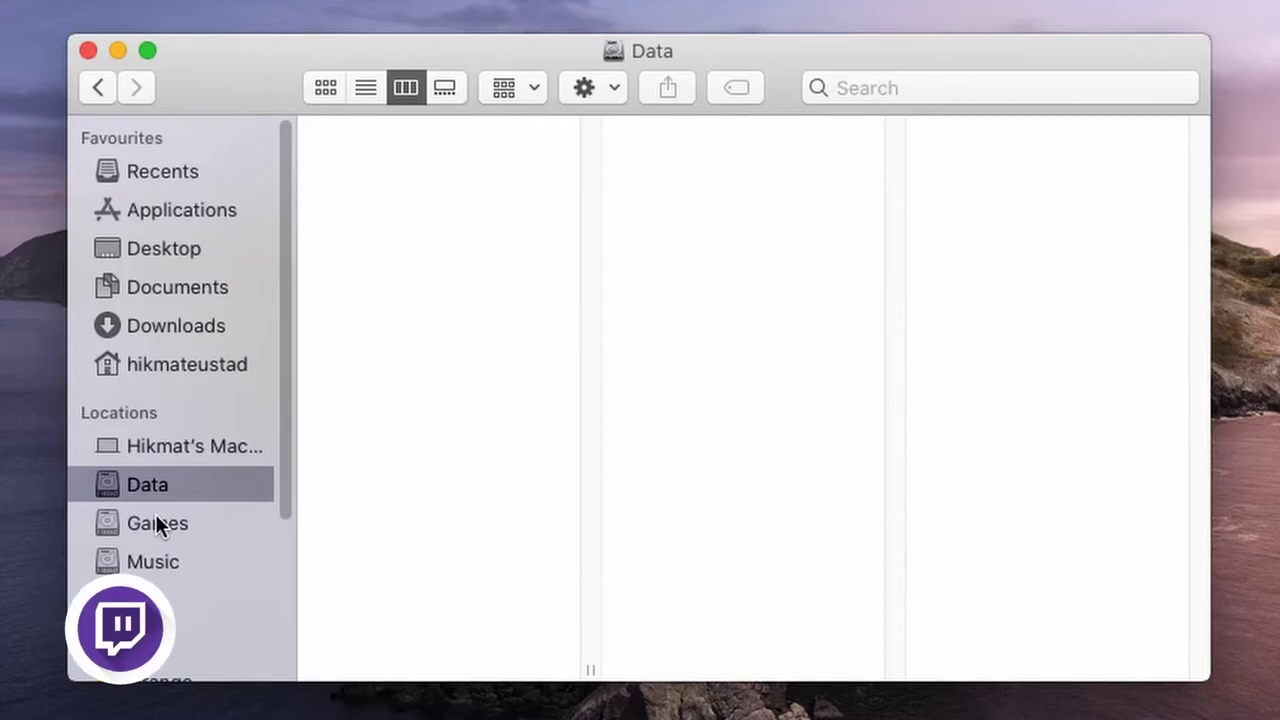
left_click(157, 522)
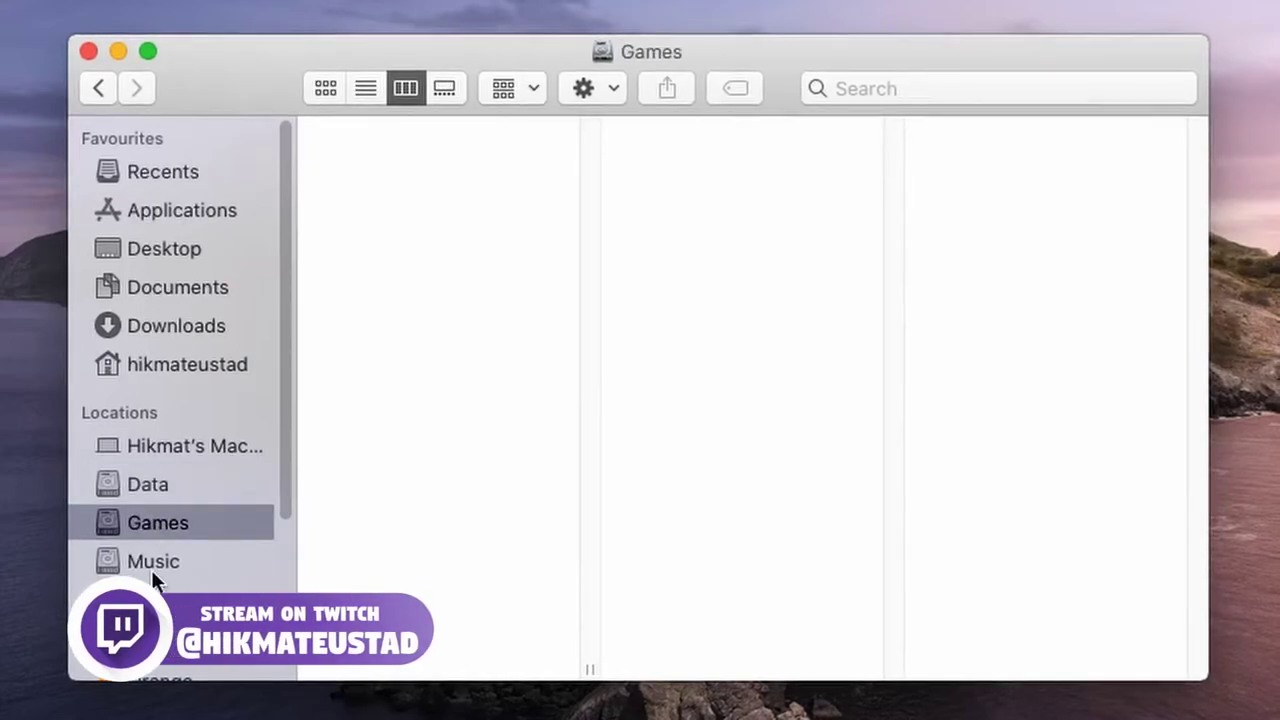
left_click(151, 568)
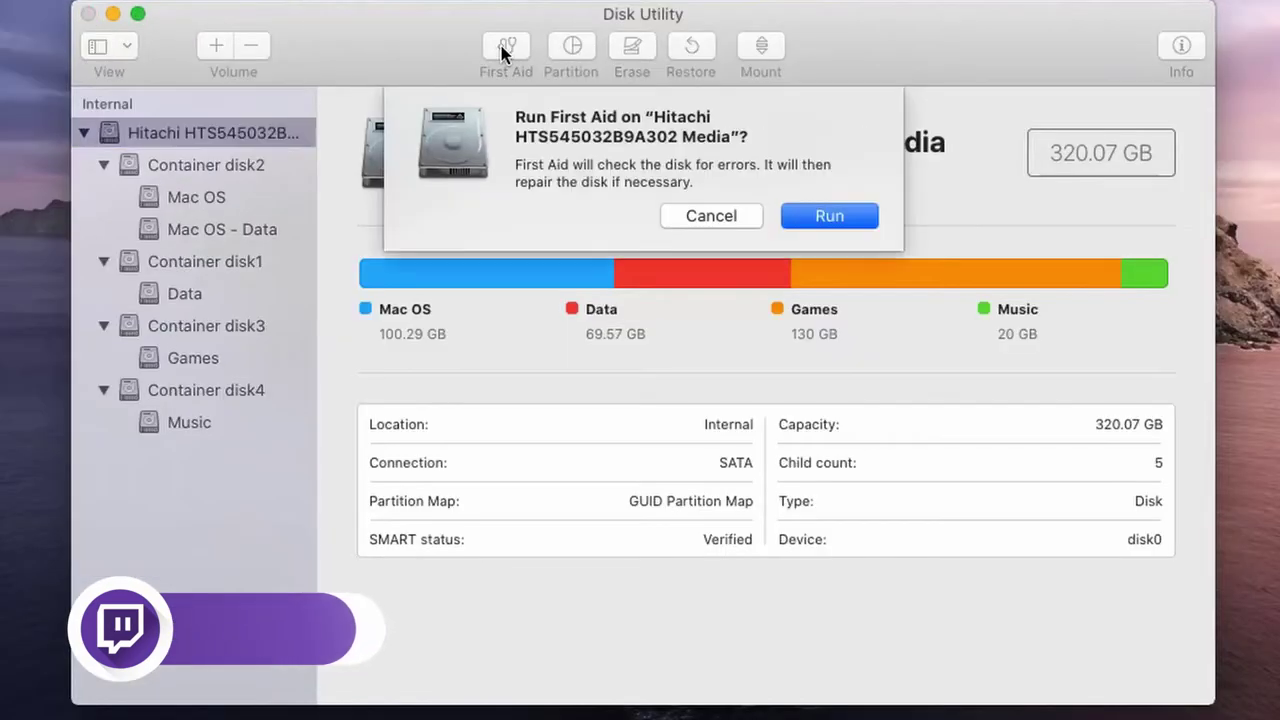
Run First Aid on the repartitioned Hitachi disk in Disk Utility and close its report.
left_click(820, 210)
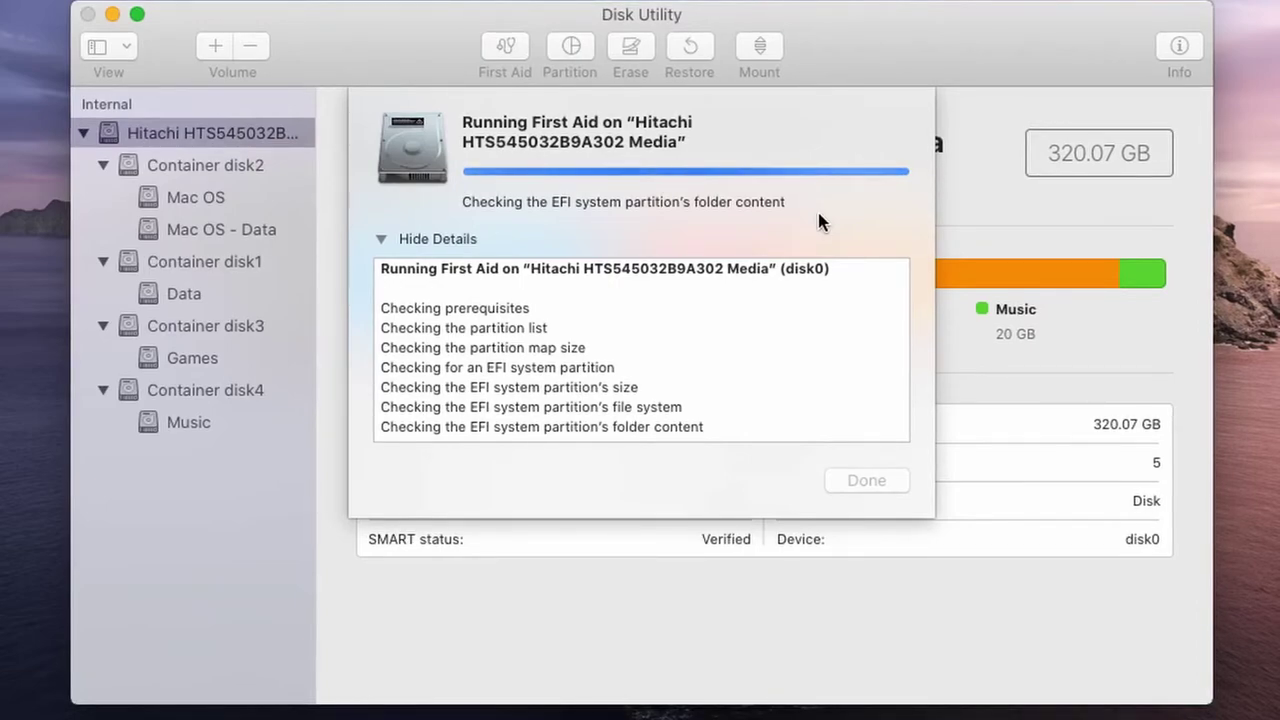
left_click(860, 482)
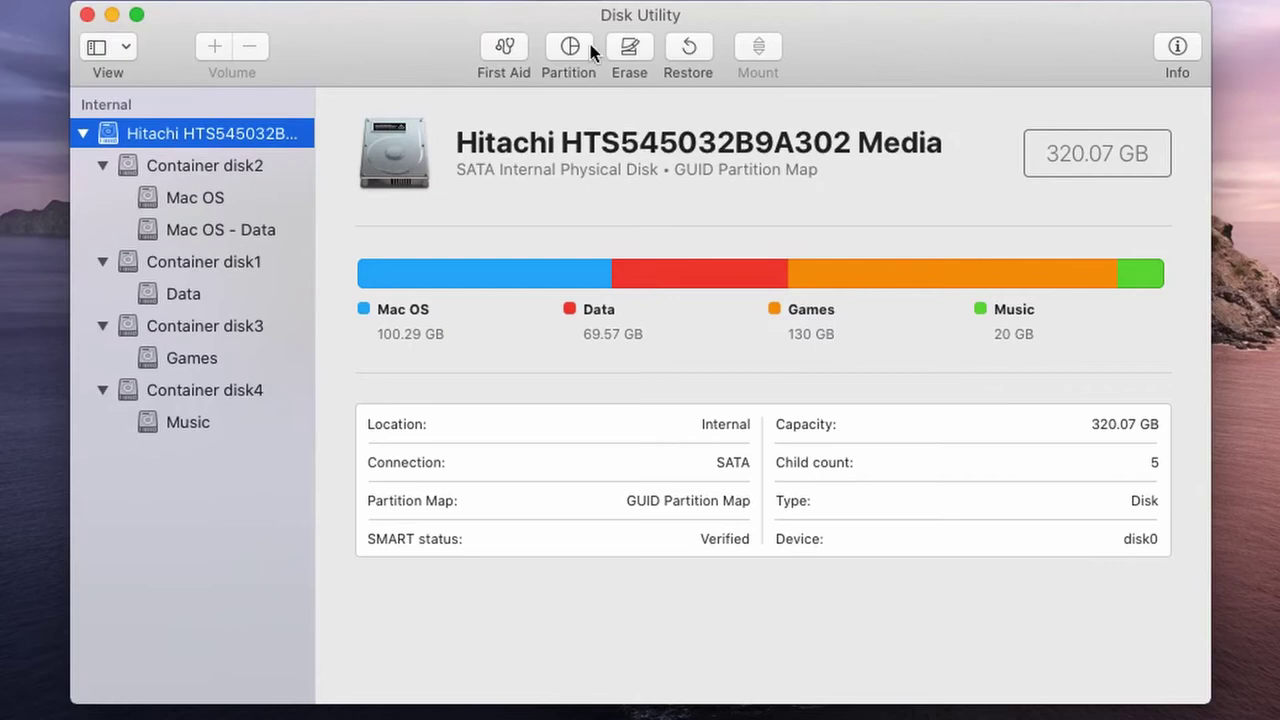
Open the partitioning of the Hitachi disk and examine the Data, Mac OS and Games partitions.
left_click(571, 53)
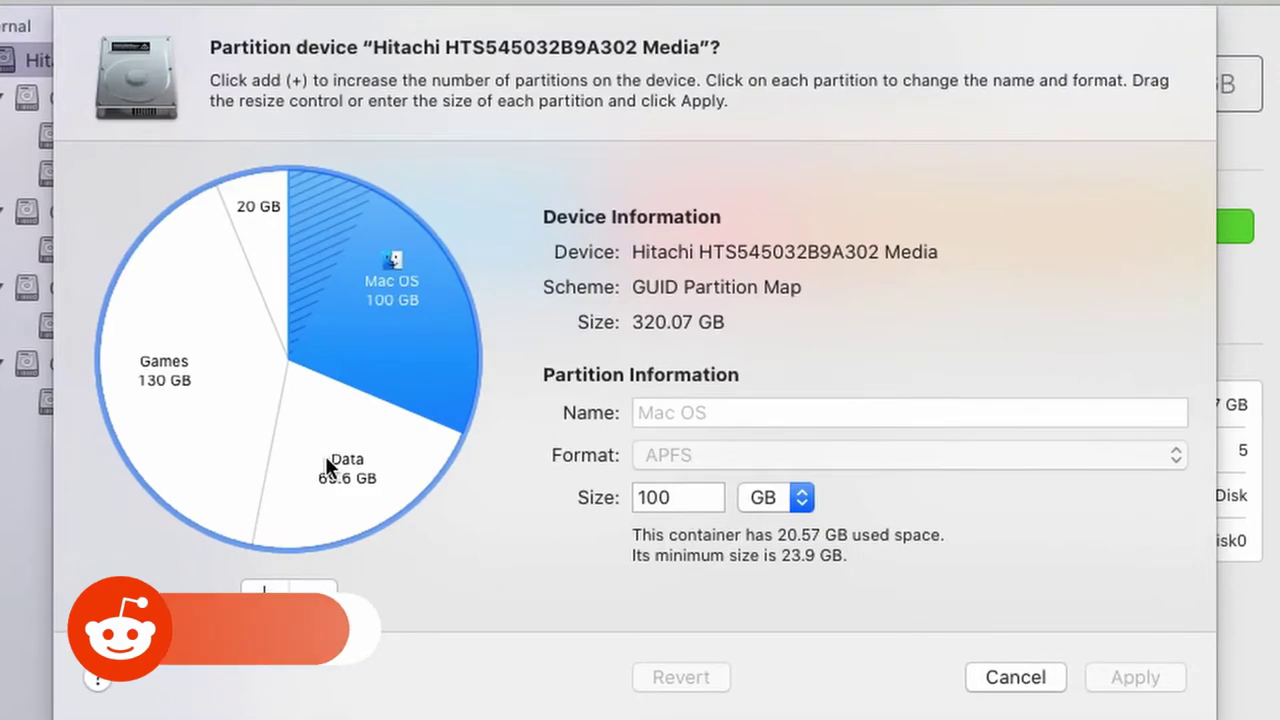
left_click(326, 456)
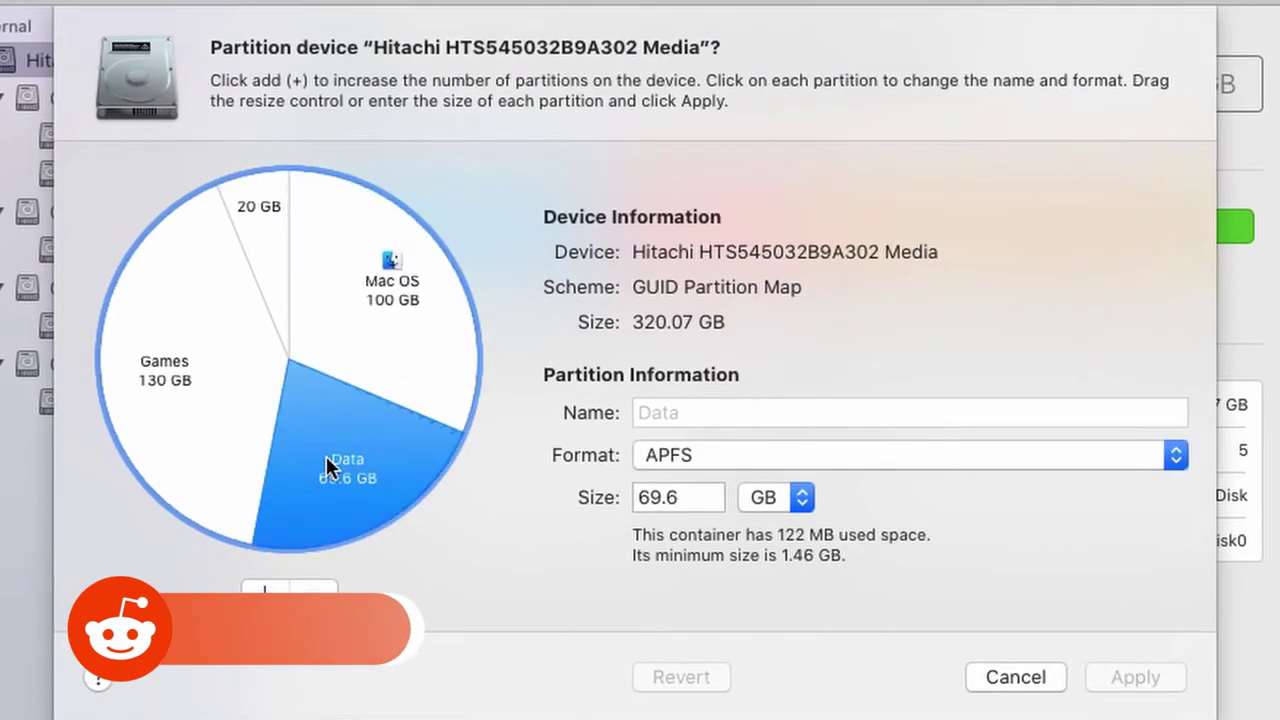
left_click(388, 298)
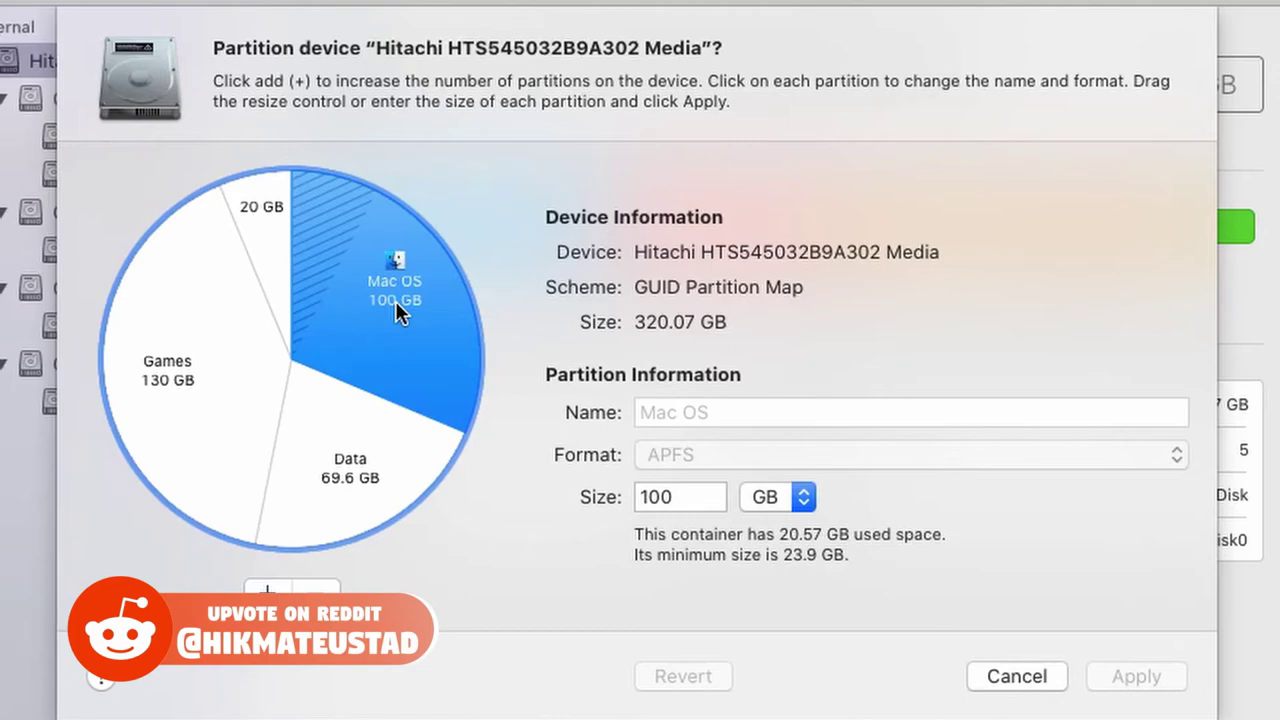
left_click(330, 450)
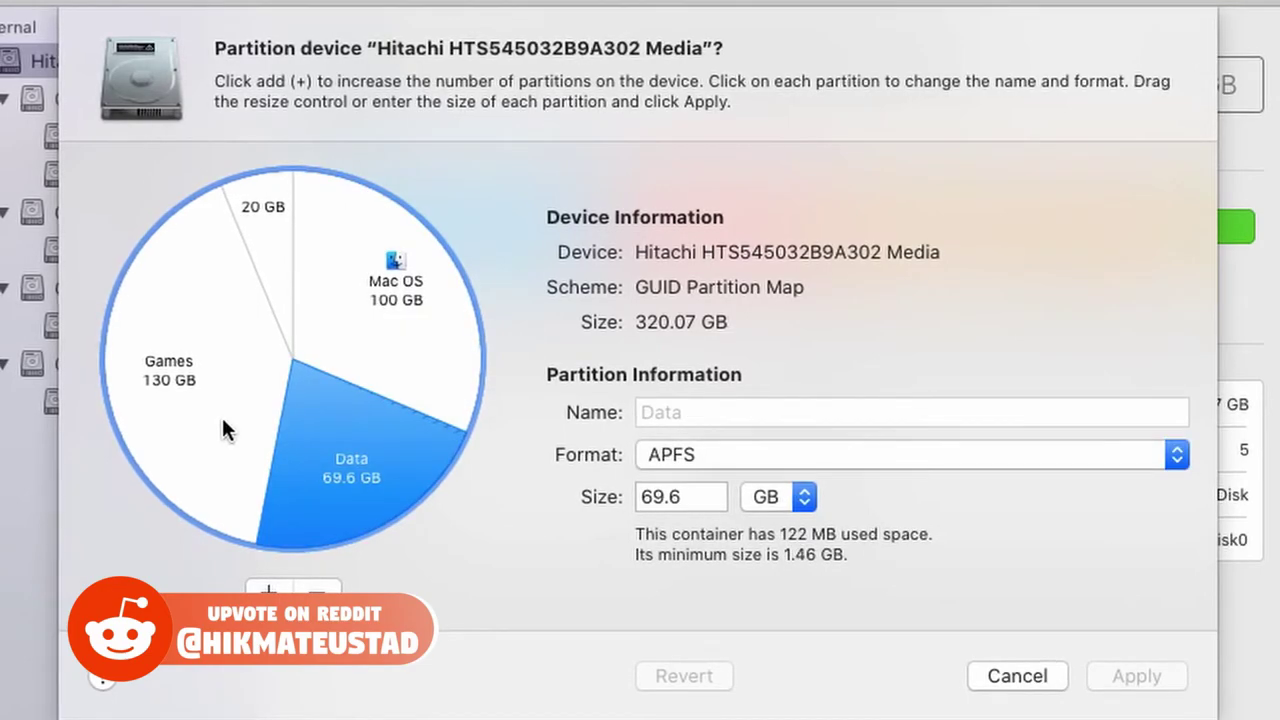
left_click(217, 390)
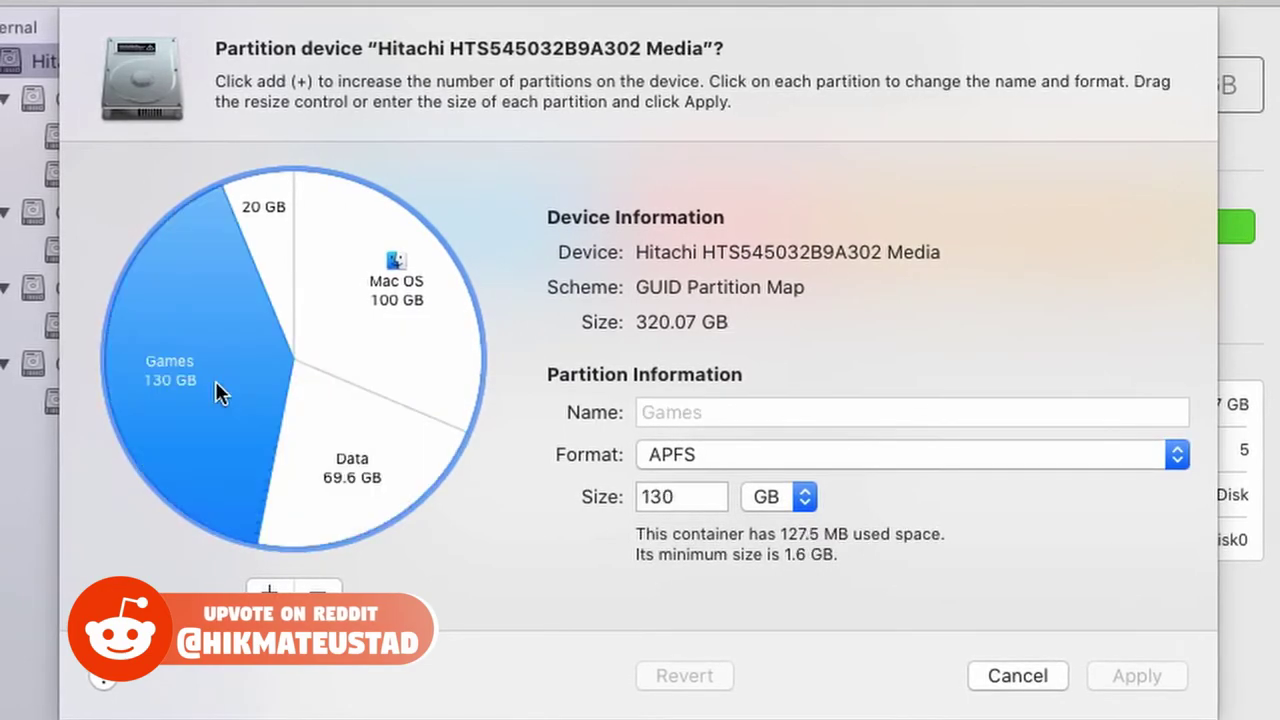
left_click(274, 262)
left_click(350, 330)
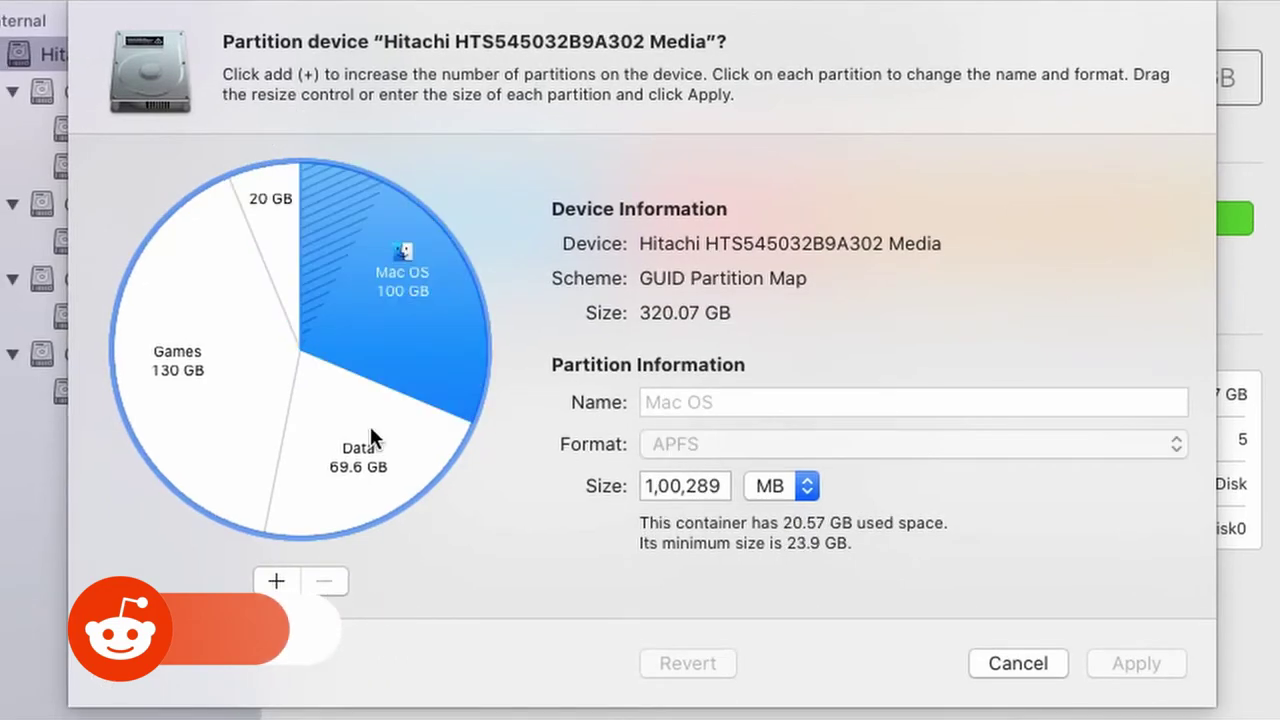
Try removing the Data partition and splitting the Games partition with a new one, reverting each change.
left_click(371, 429)
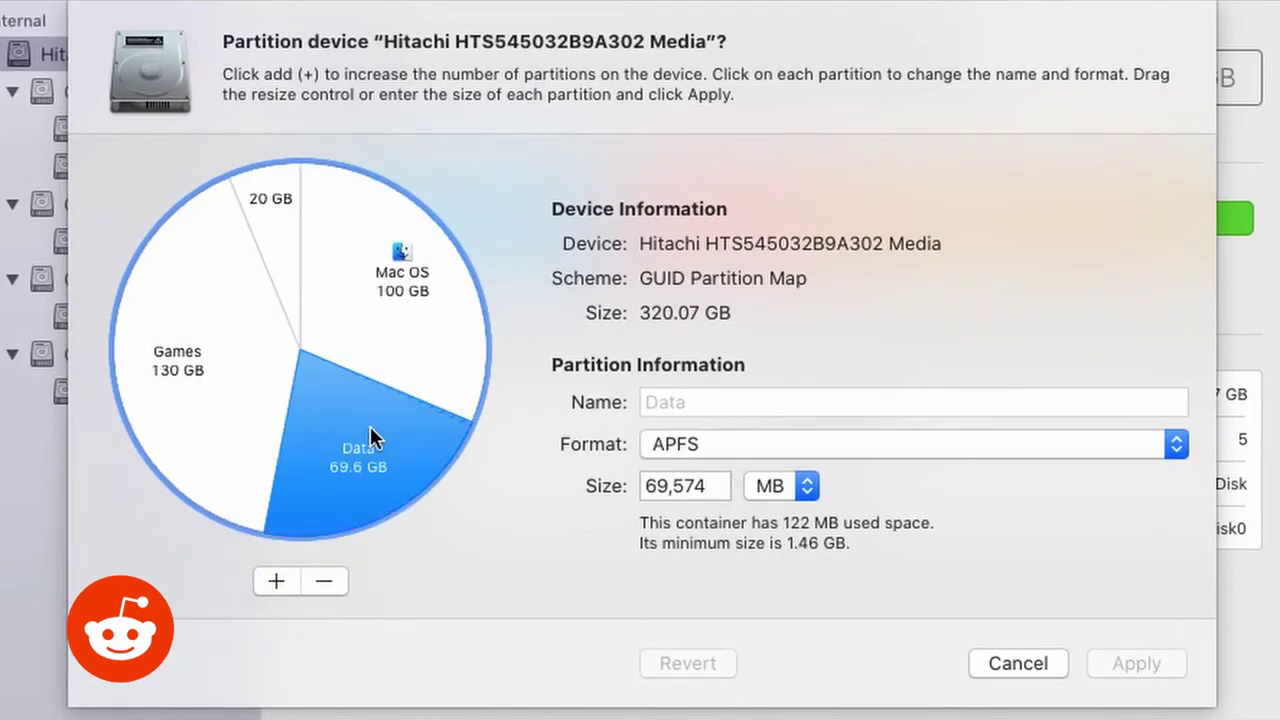
left_click(321, 583)
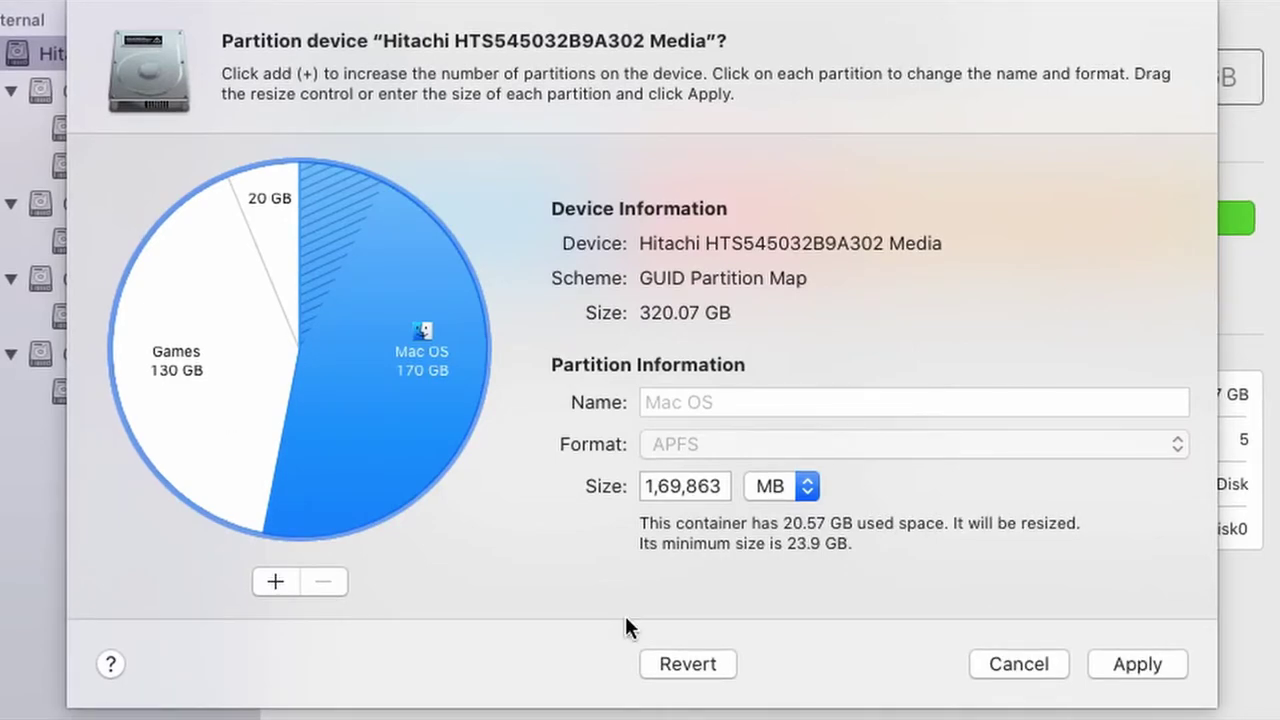
left_click(666, 672)
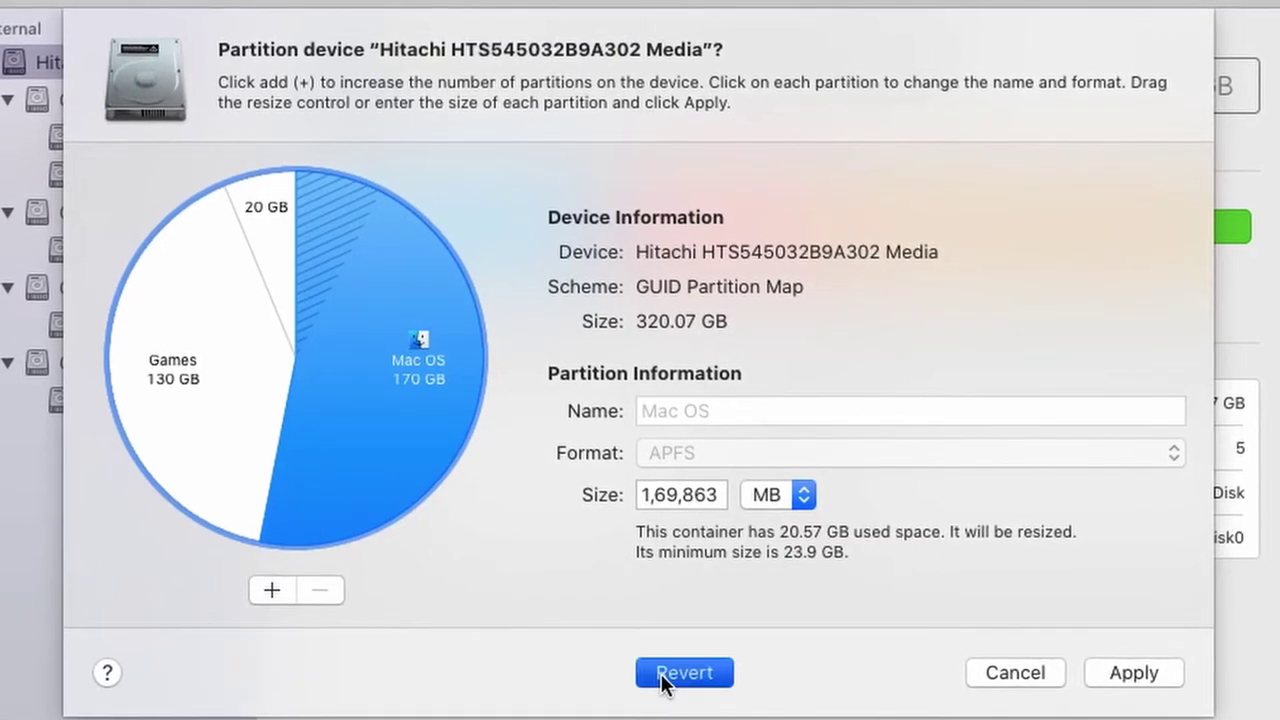
left_click(251, 390)
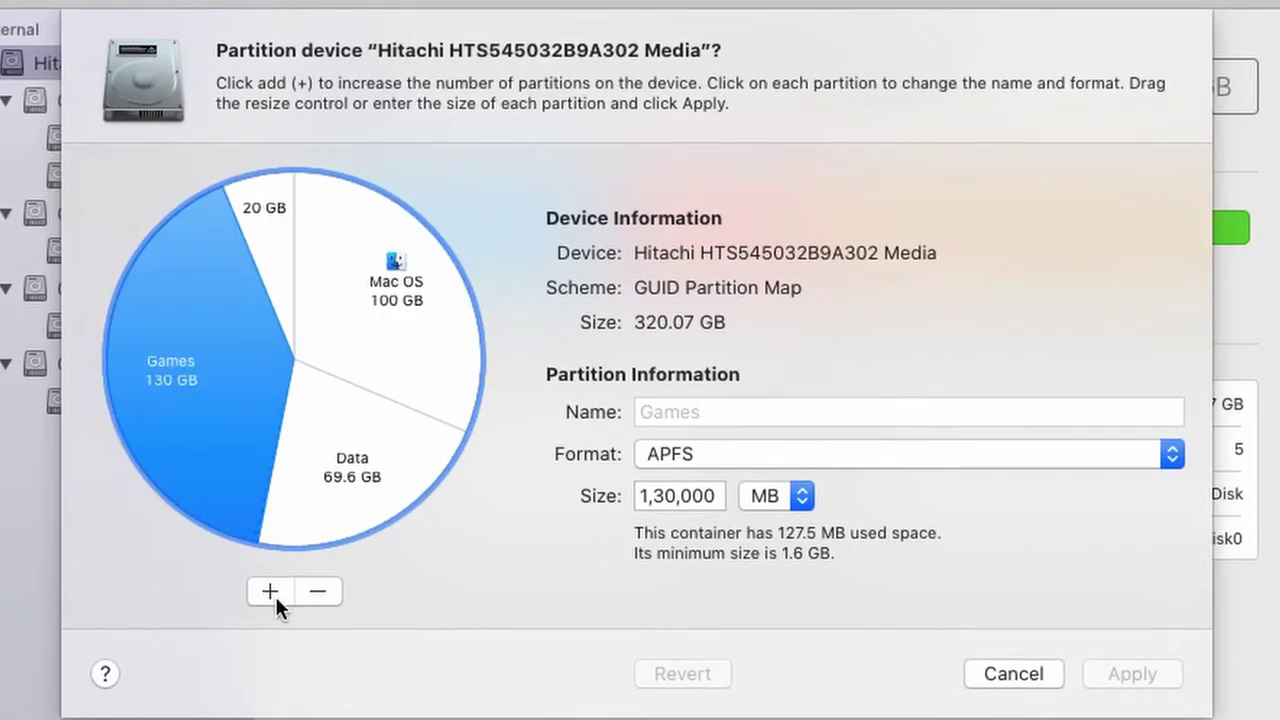
left_click(270, 592)
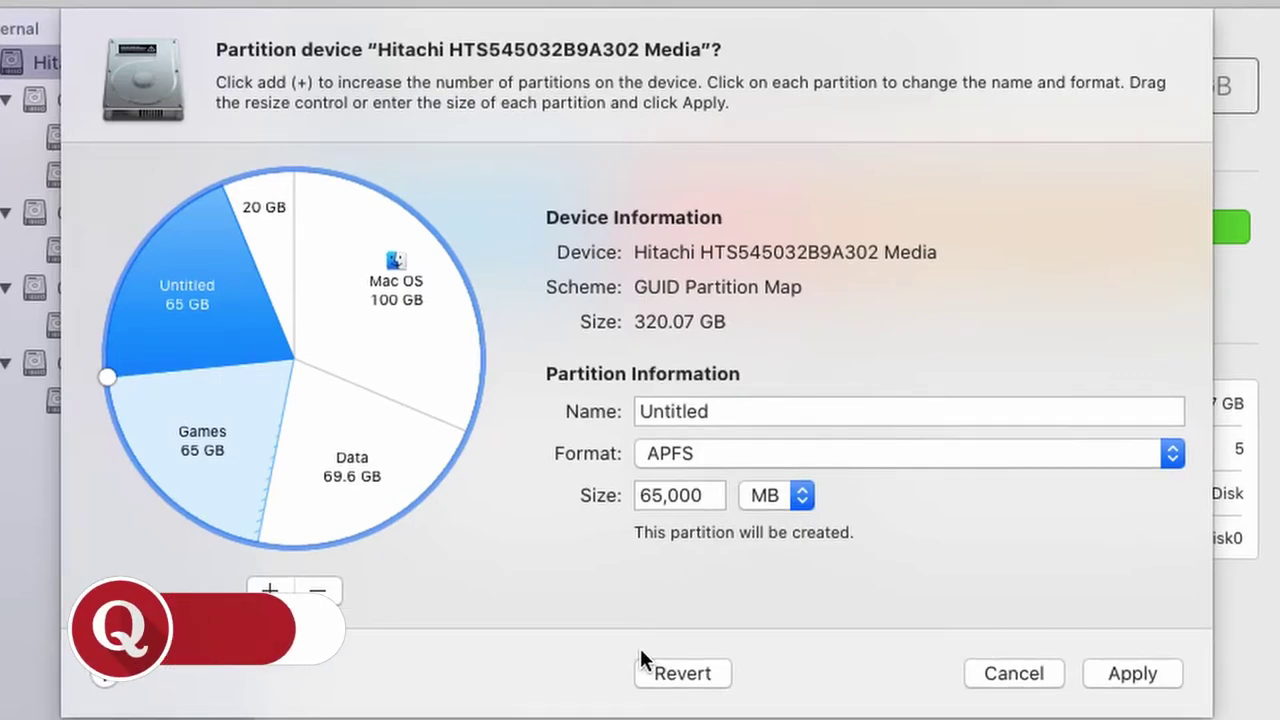
left_click(695, 680)
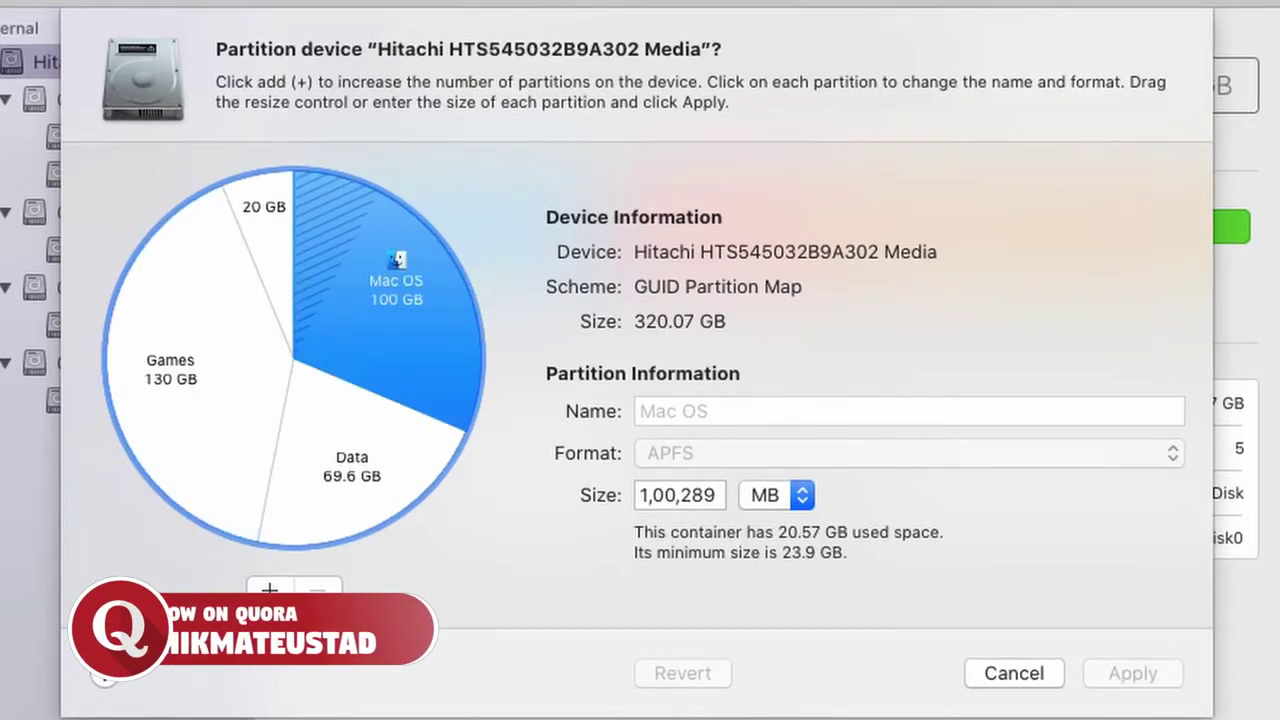
Try removing the Games partition and the Music partition in turn, reverting each removal.
left_click(196, 440)
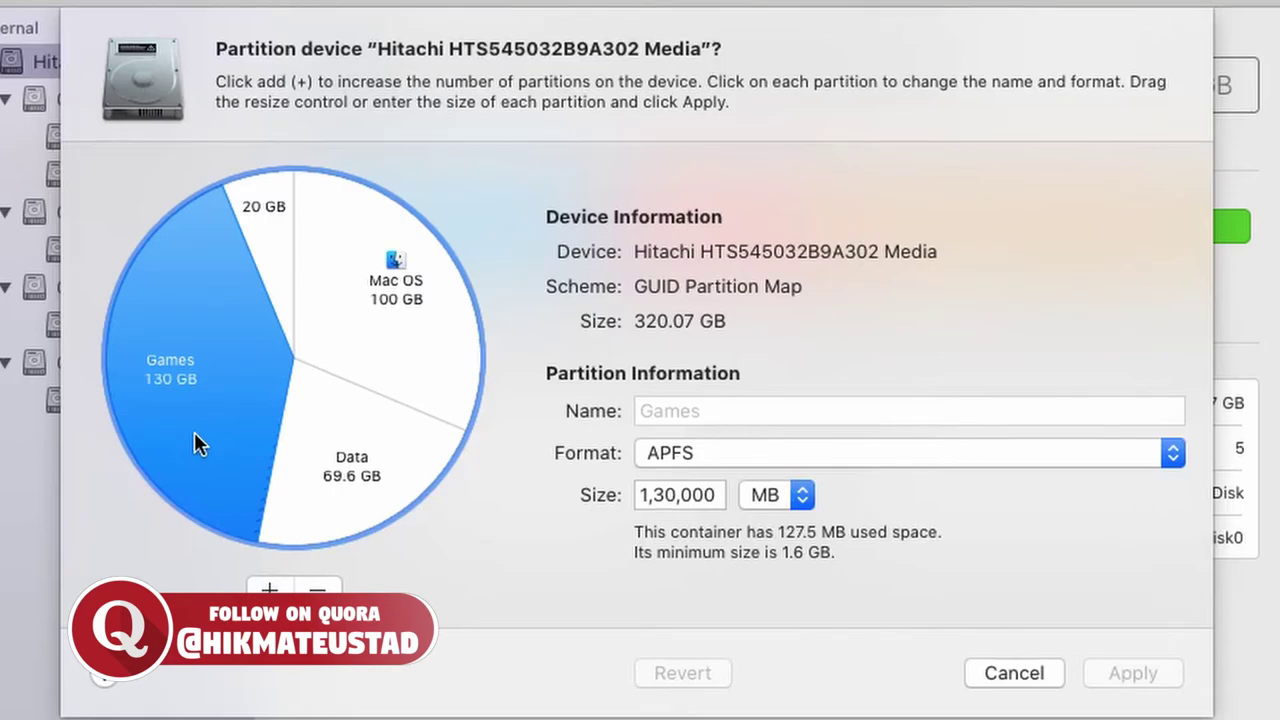
left_click(314, 589)
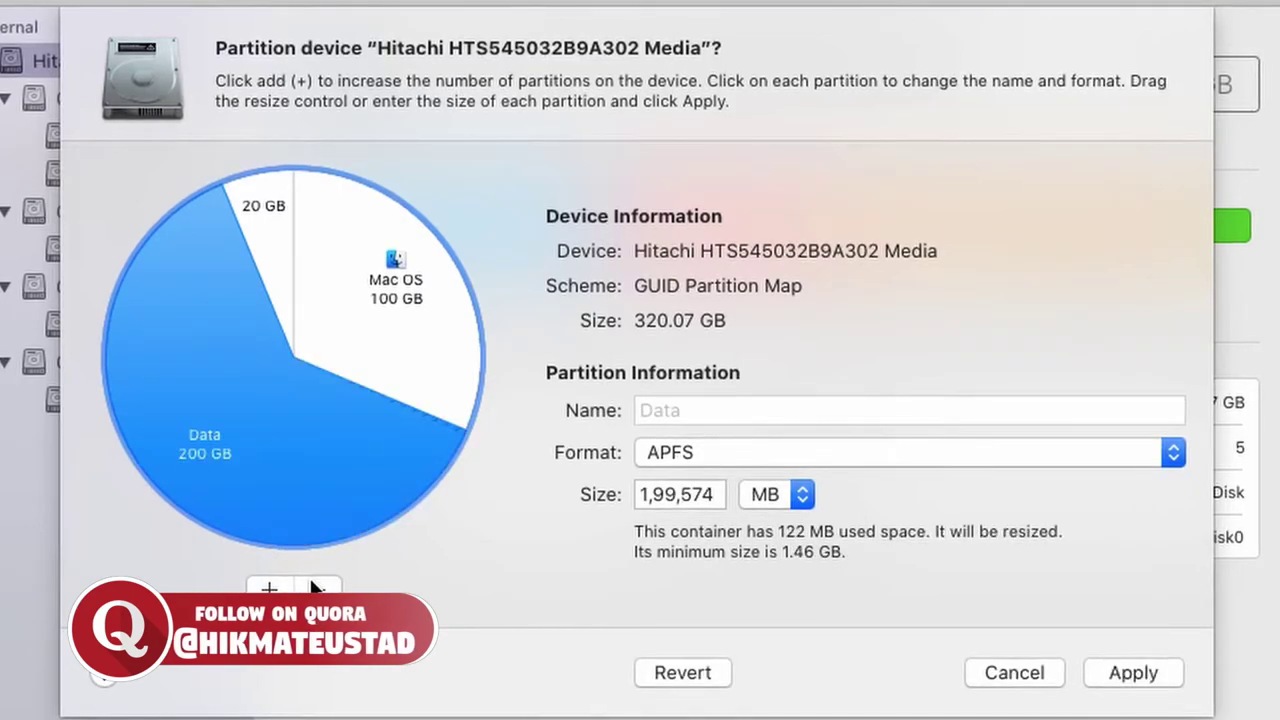
left_click(694, 676)
left_click(278, 199)
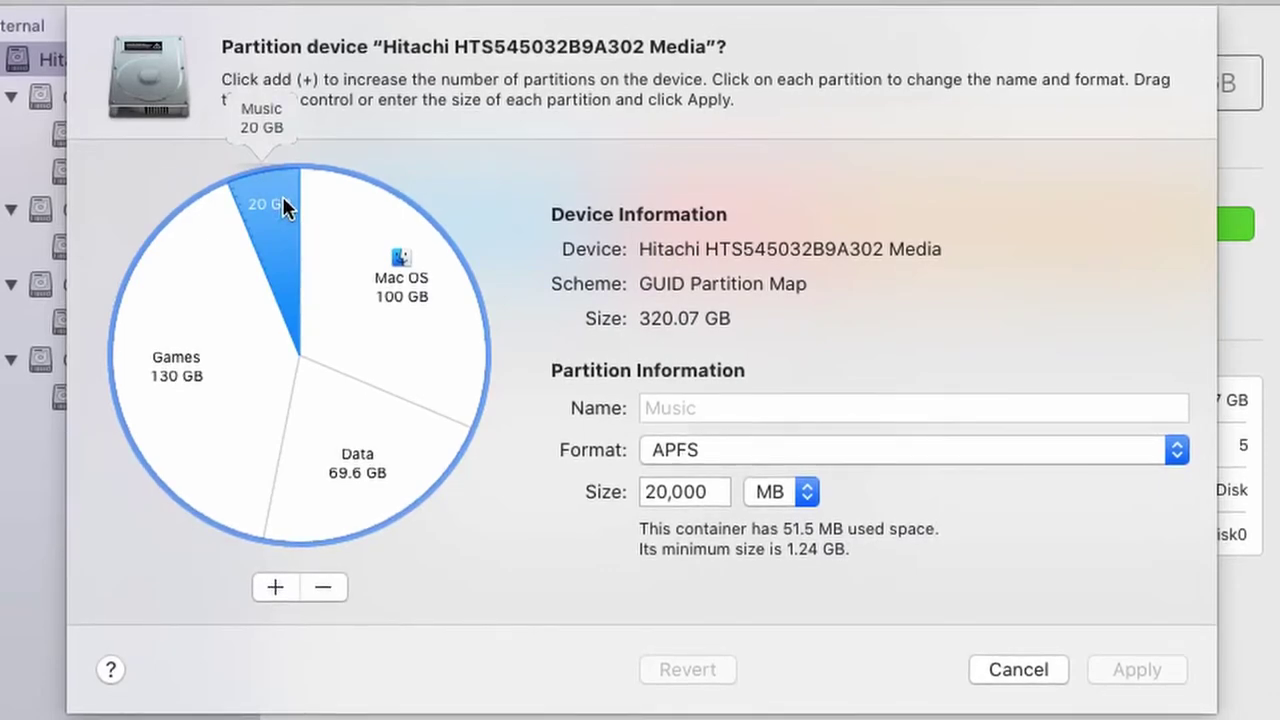
left_click(318, 579)
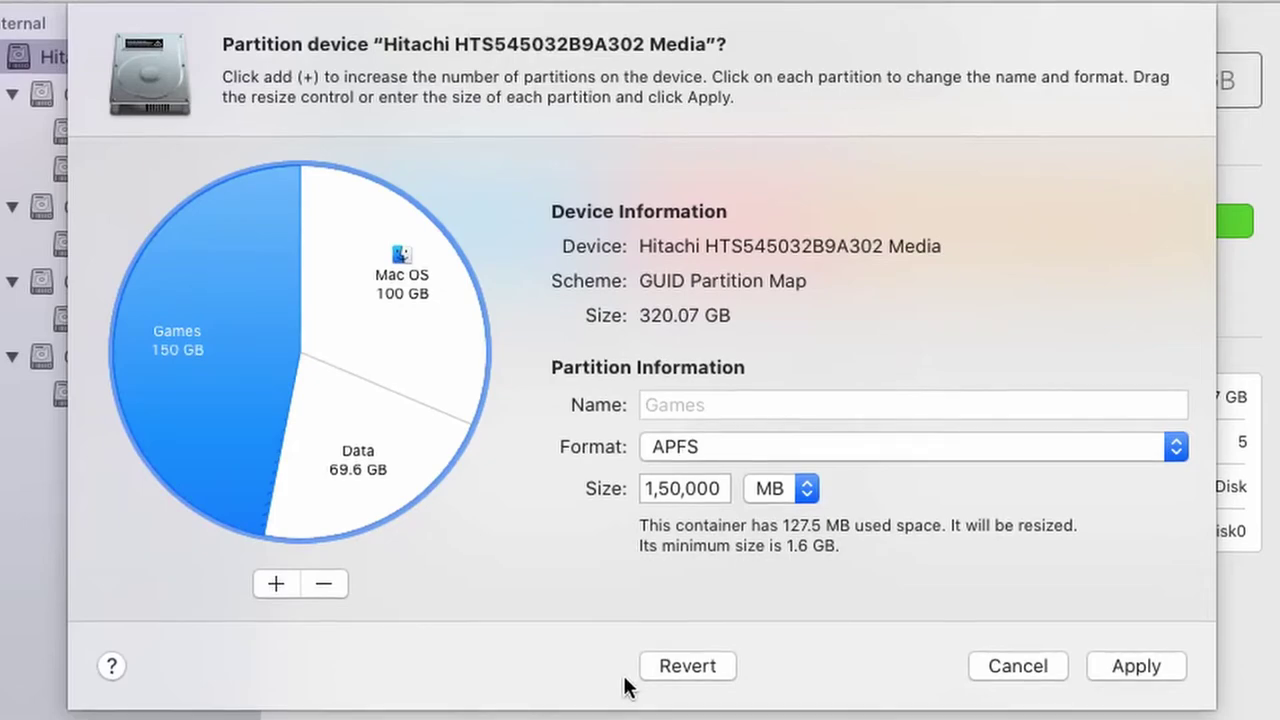
left_click(684, 666)
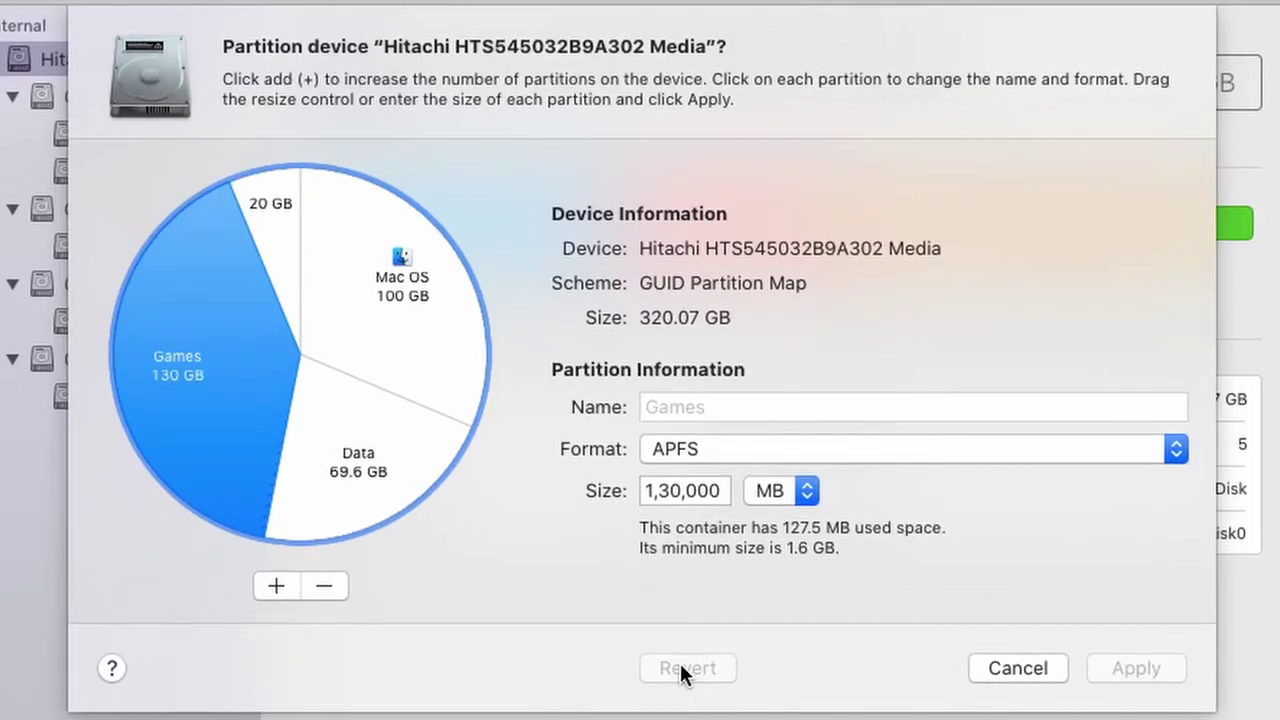
Remove the Data partition from the disk, and apply and confirm the partitioning.
left_click(382, 467)
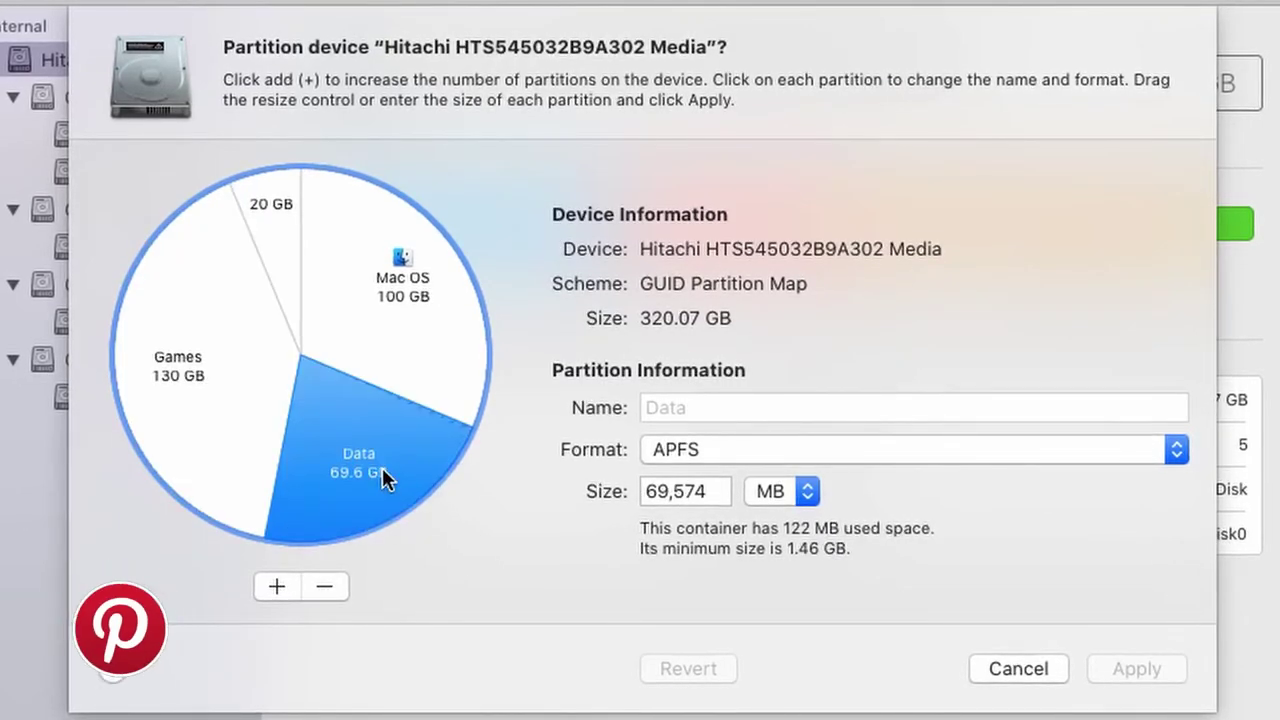
left_click(326, 587)
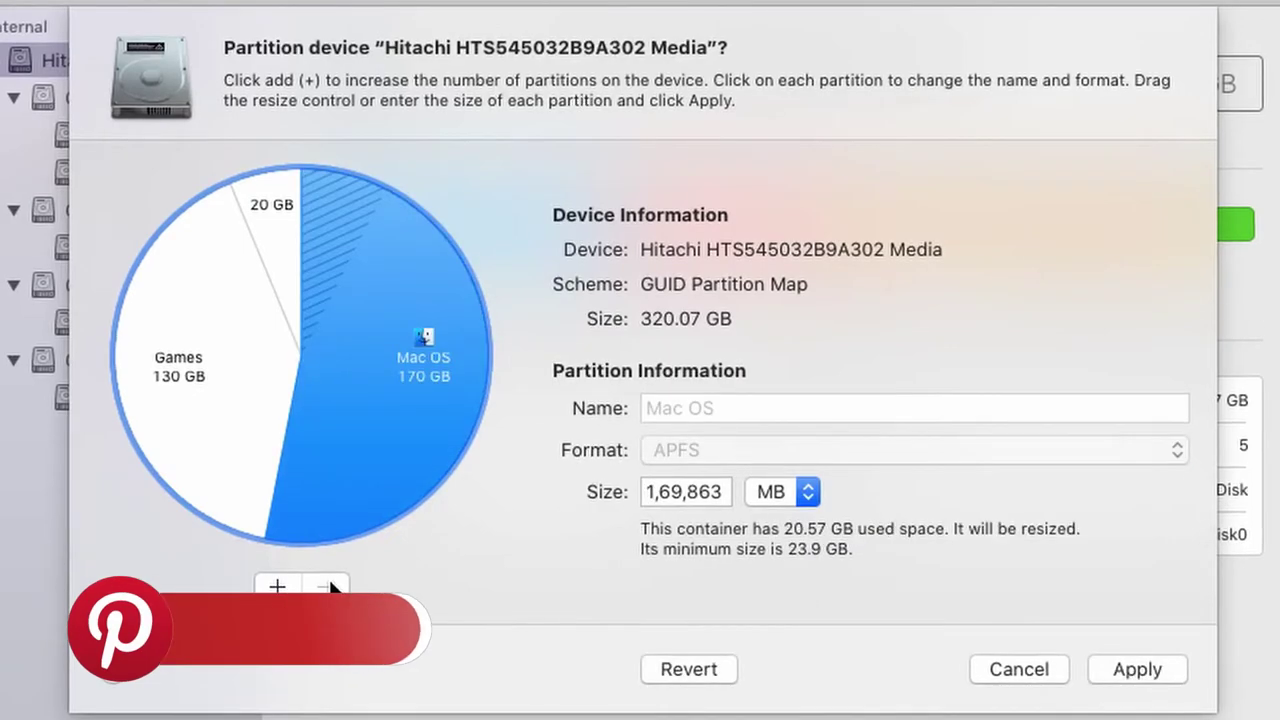
left_click(1133, 674)
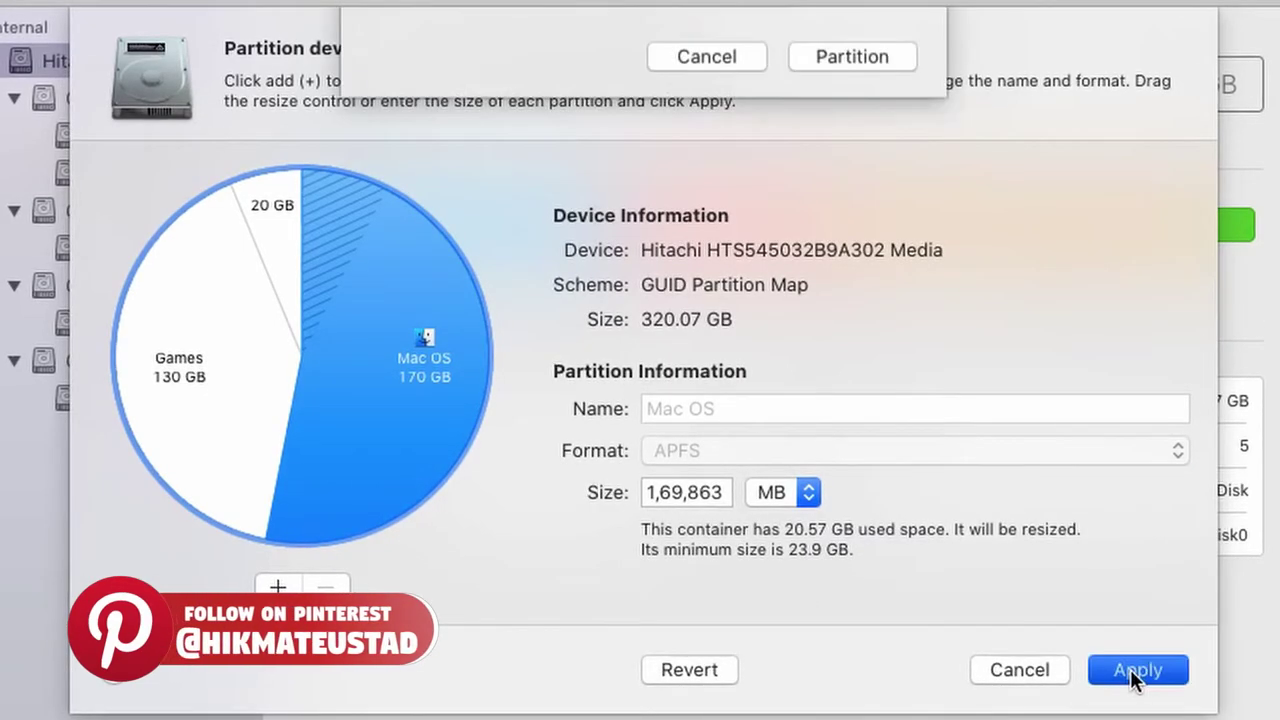
left_click(854, 278)
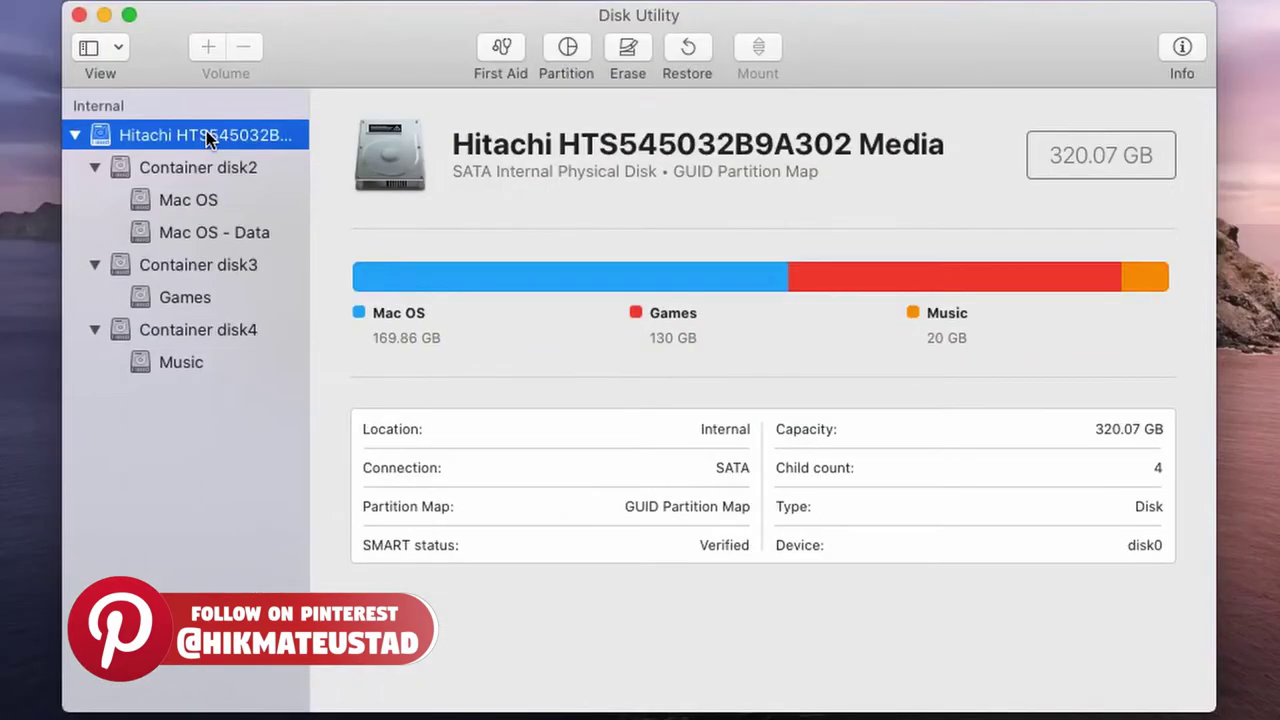
Reopen the Hitachi disk's partitioning, switch the size unit to MB, and split the Mac OS partition by adding a new one.
left_click(206, 131)
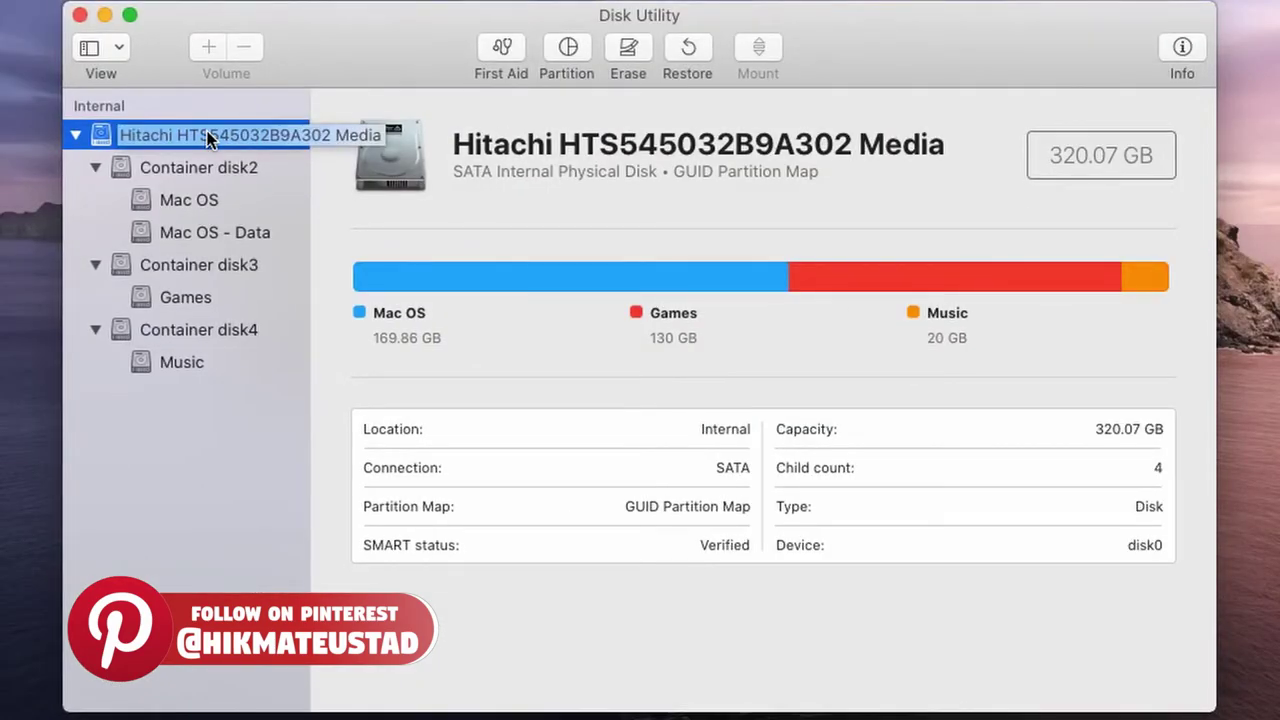
key("Escape")
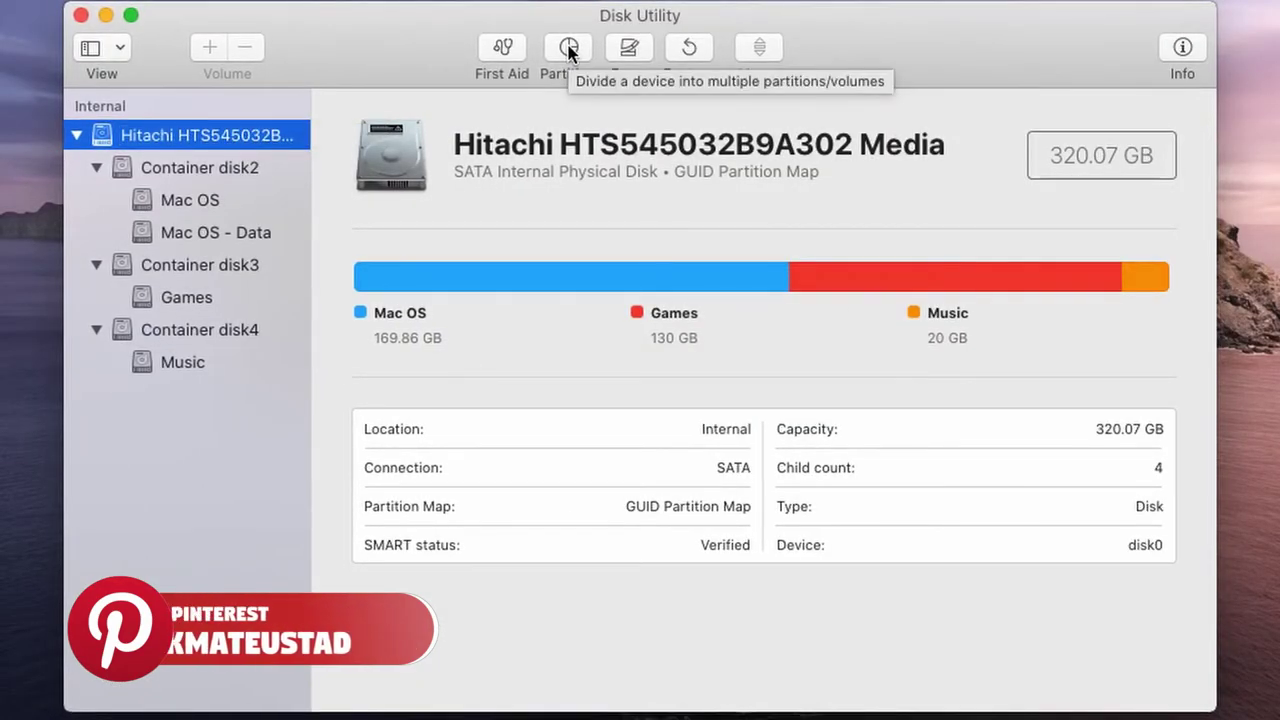
left_click(170, 198)
left_click(198, 166)
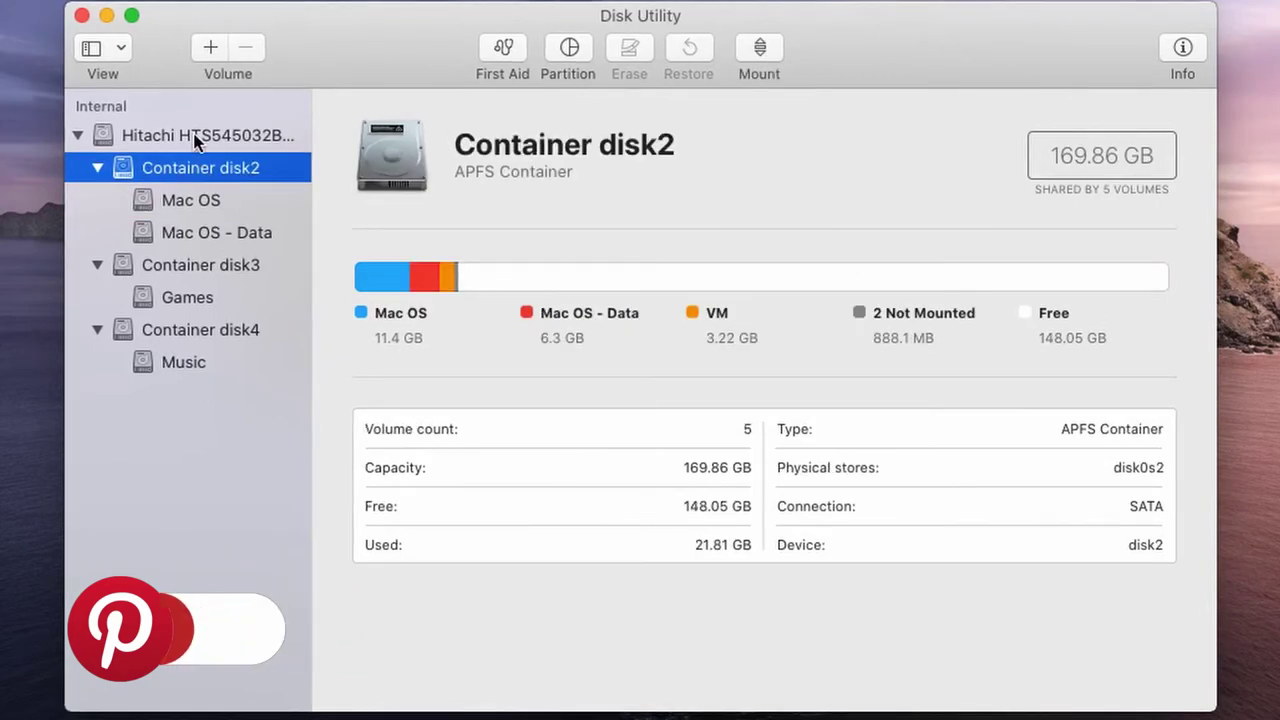
left_click(196, 137)
left_click(569, 50)
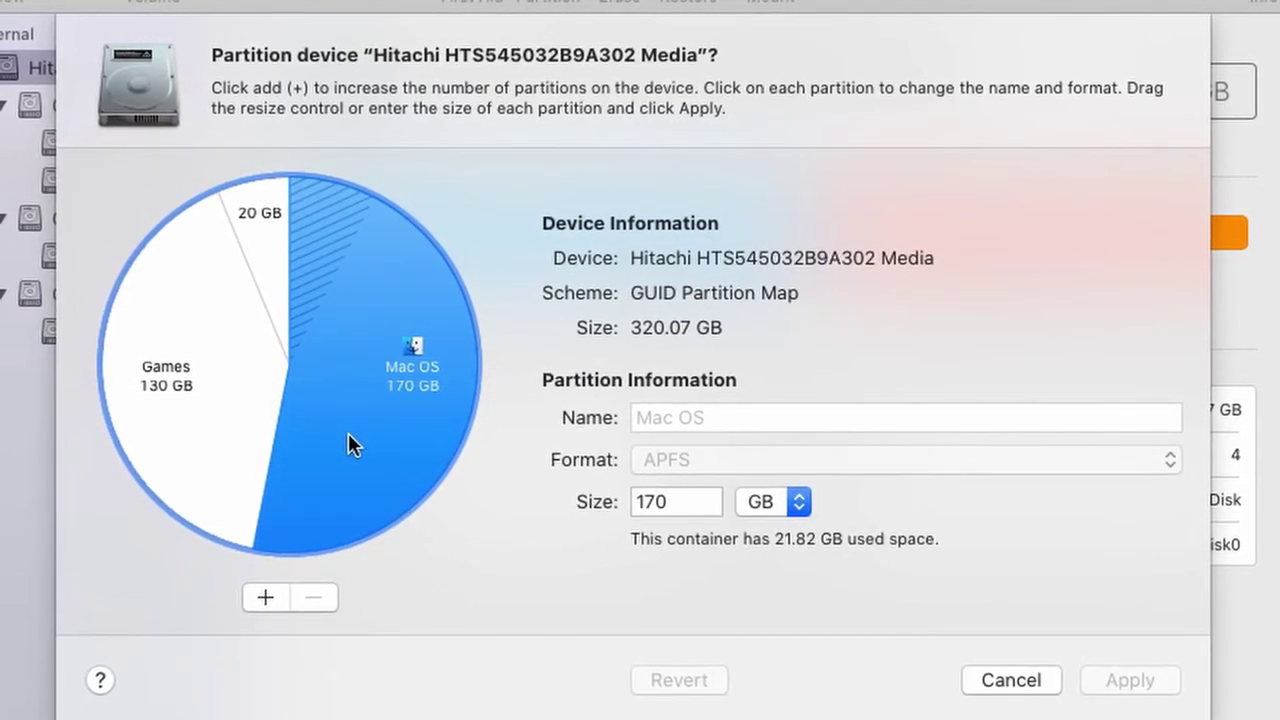
left_click(799, 502)
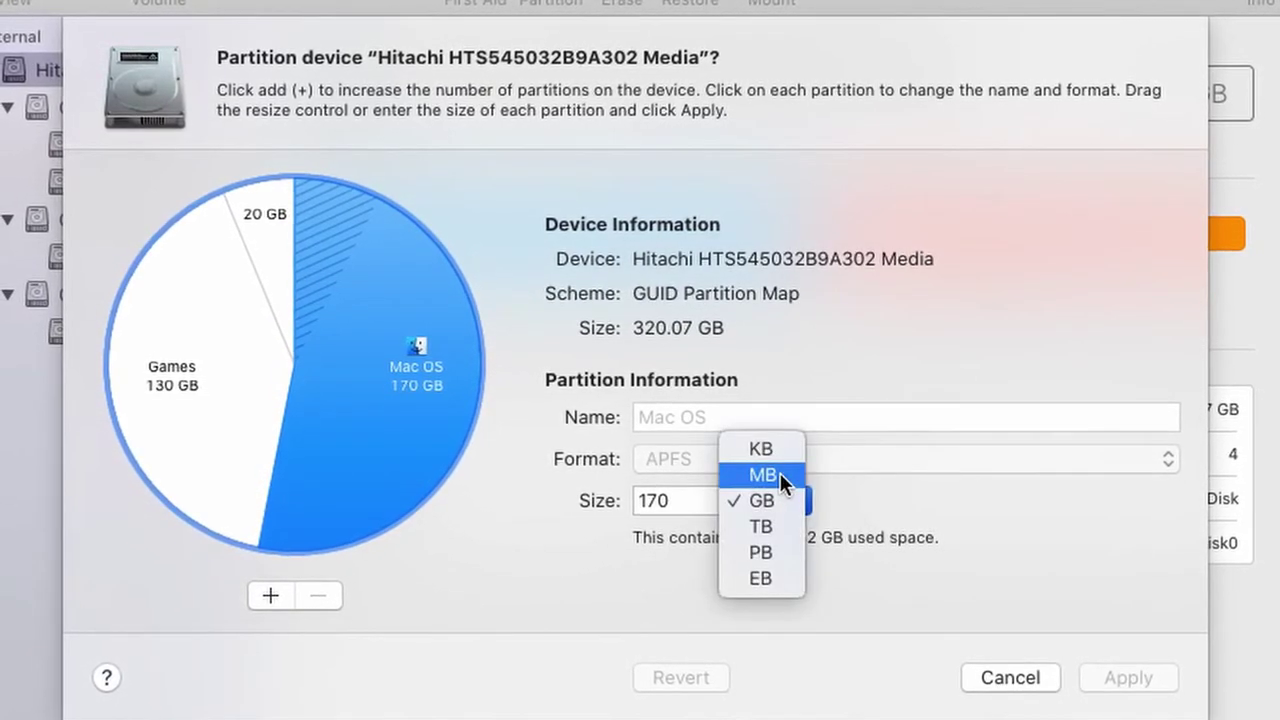
left_click(780, 473)
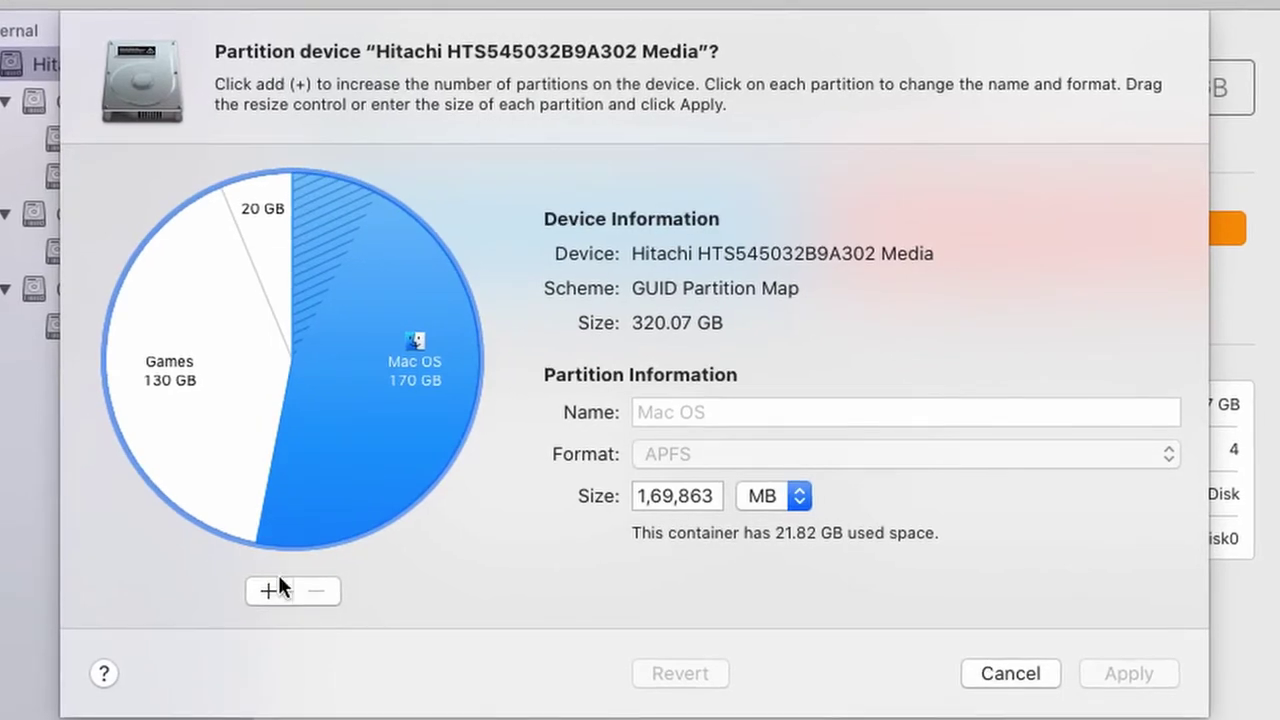
left_click(270, 591)
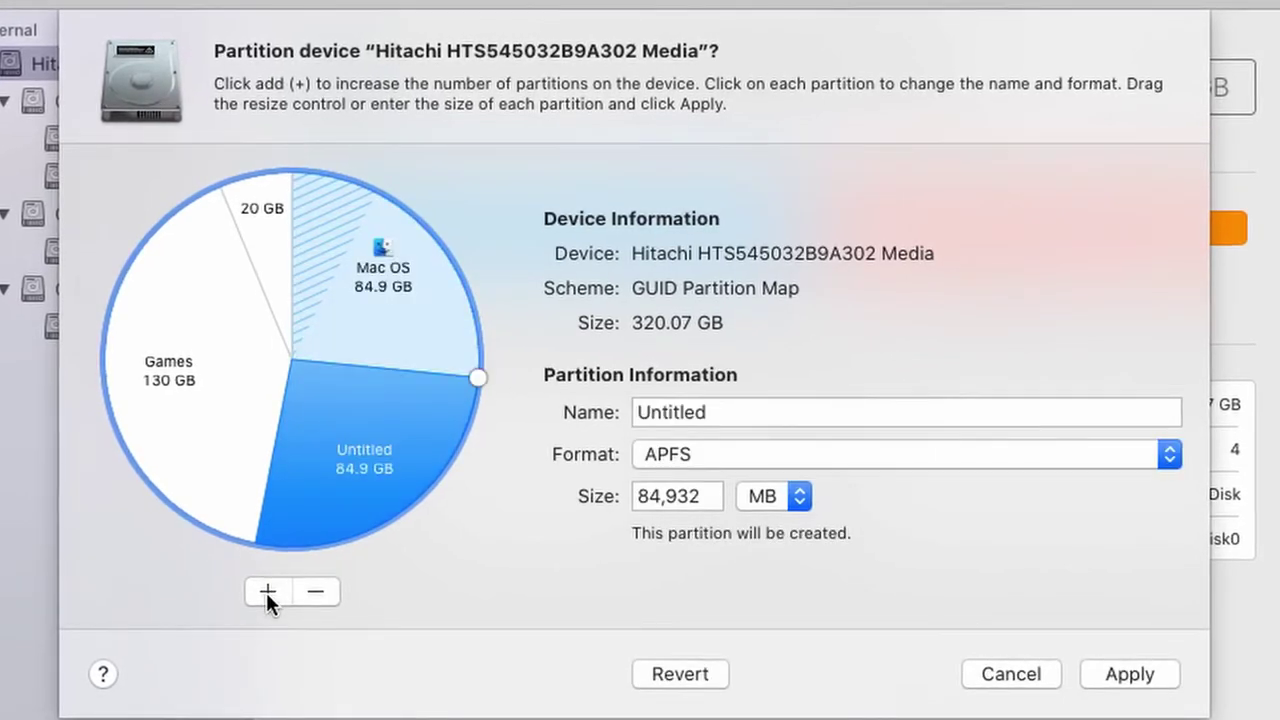
Set the Mac OS partition's size to 100000 MB and back out of the partitioning confirmation.
left_click(406, 300)
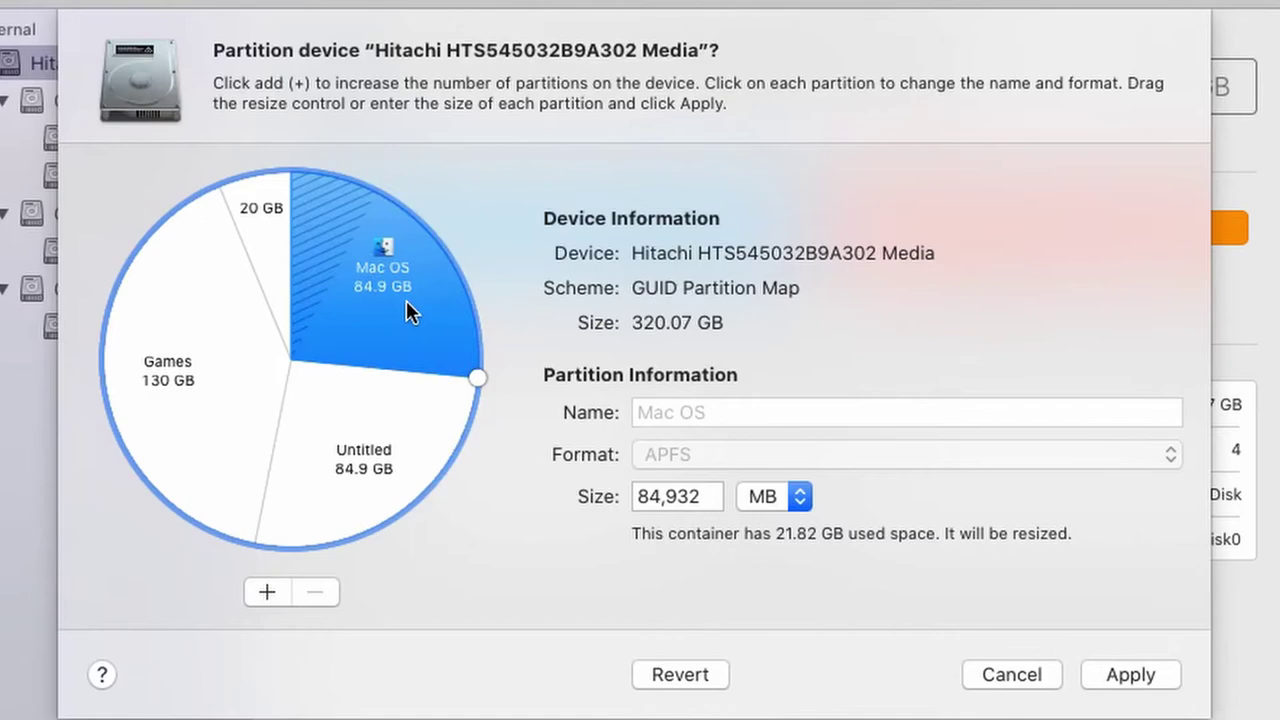
left_click(704, 494)
key("BackSpace")
key("BackSpace")
key("BackSpace")
key("BackSpace")
key("BackSpace")
key("BackSpace")
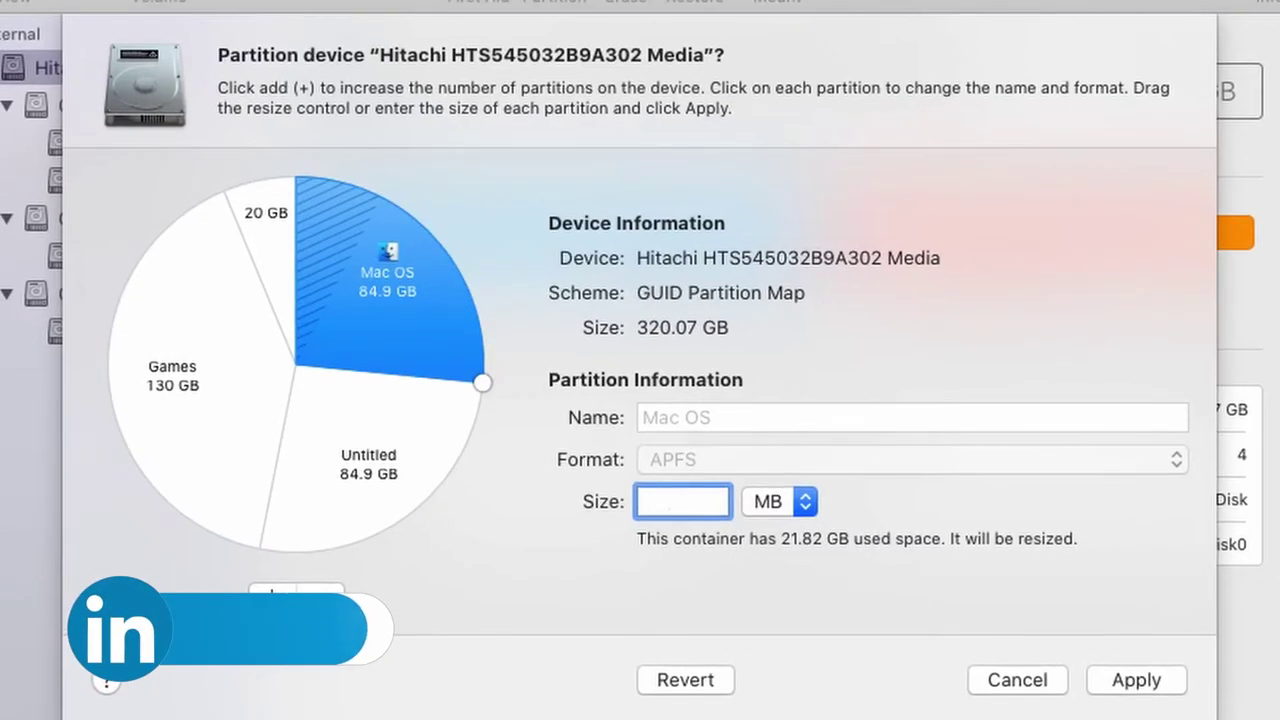
type("100000")
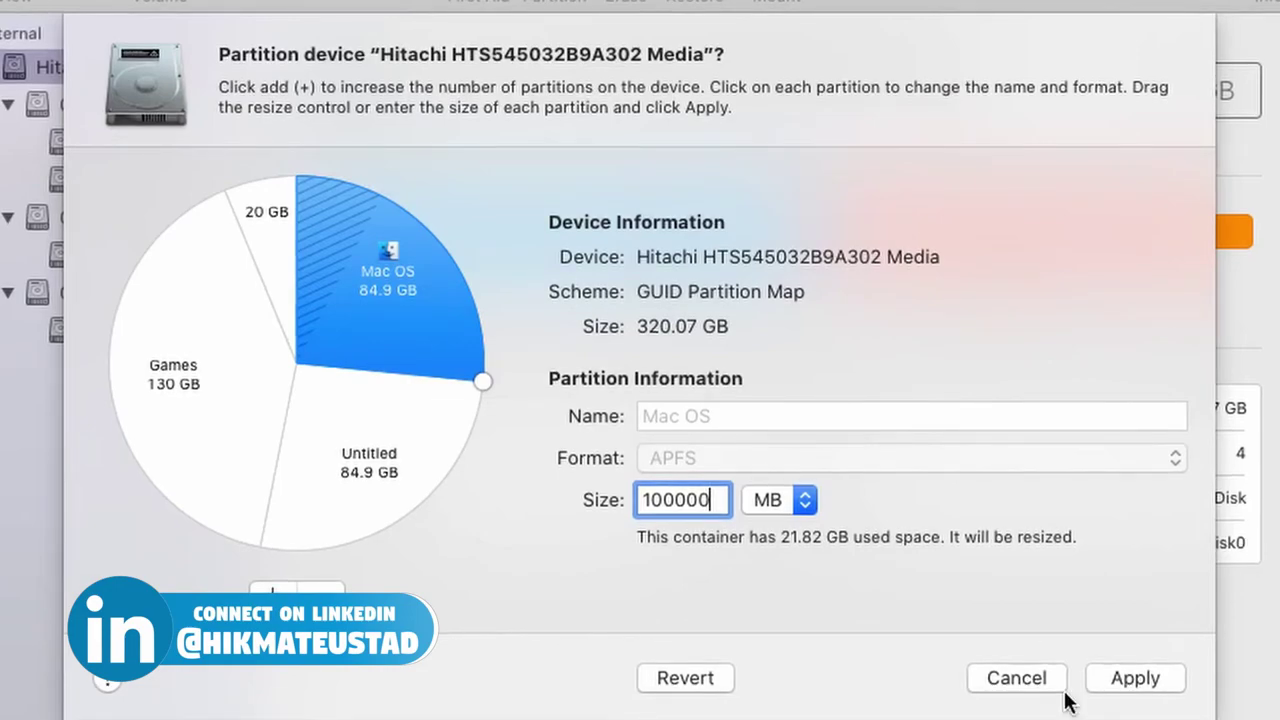
left_click(1132, 680)
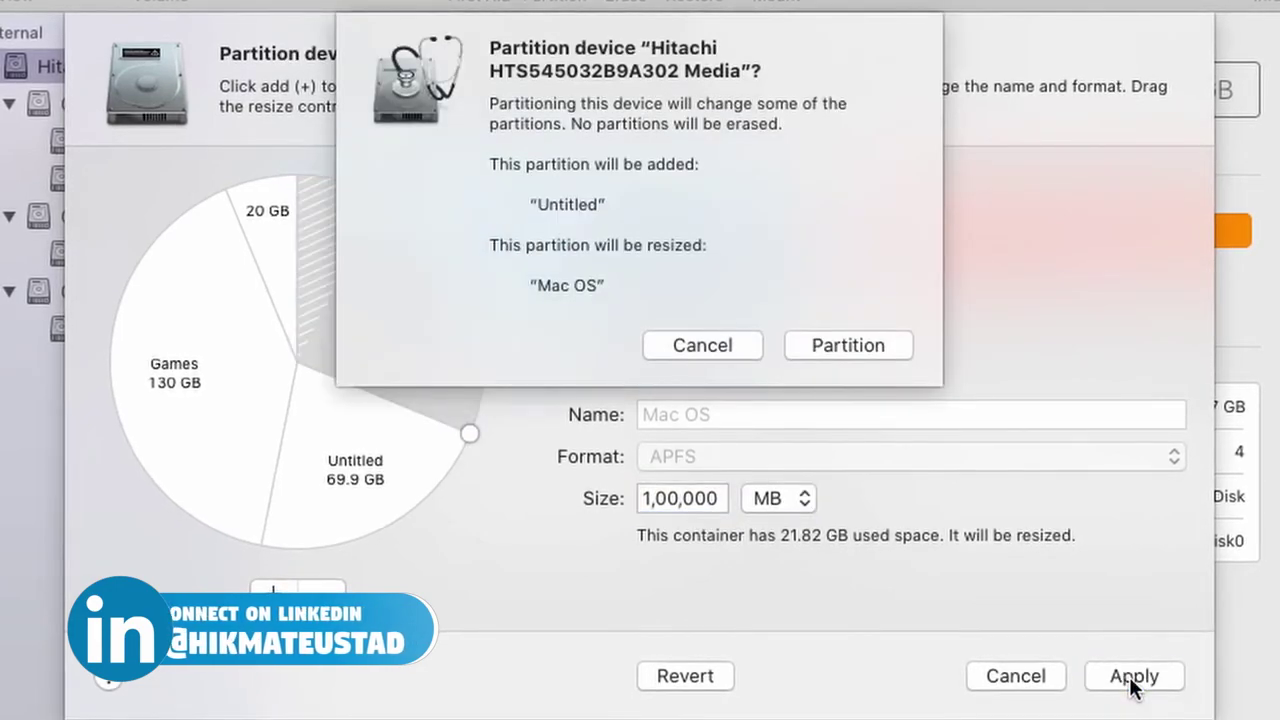
left_click(725, 352)
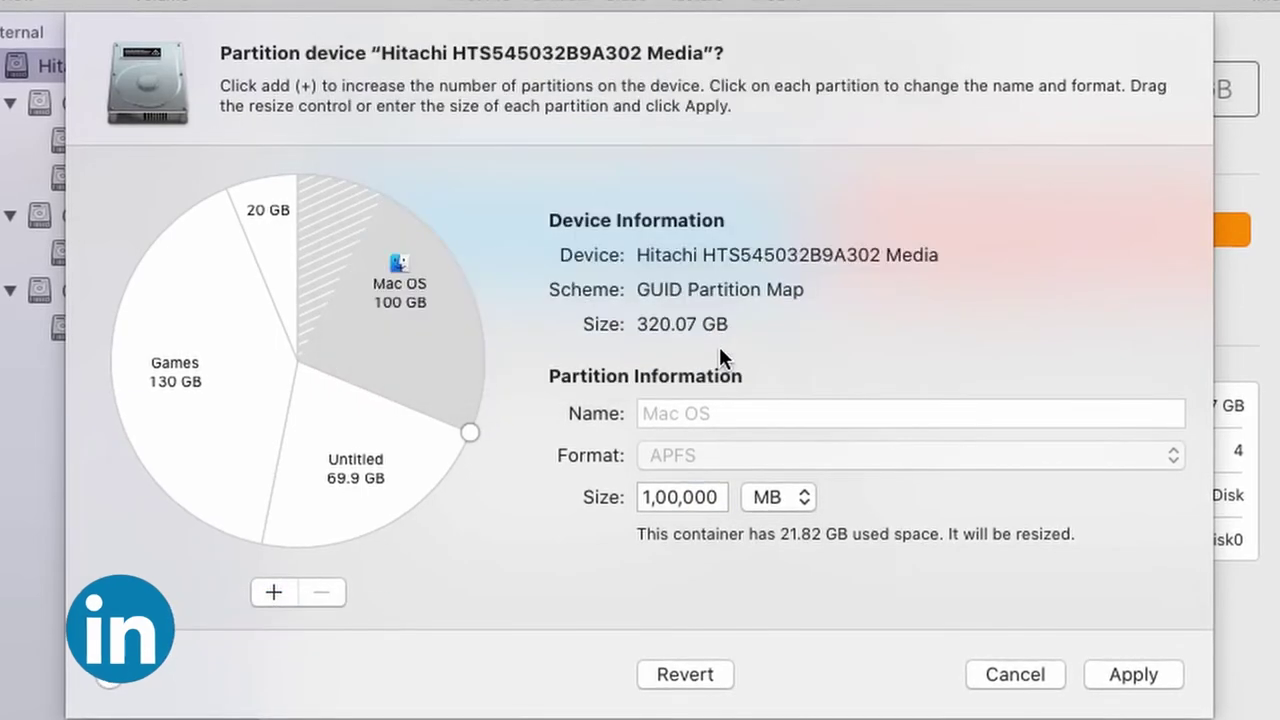
Name the new untitled partition next to Mac OS Data.
left_click(344, 480)
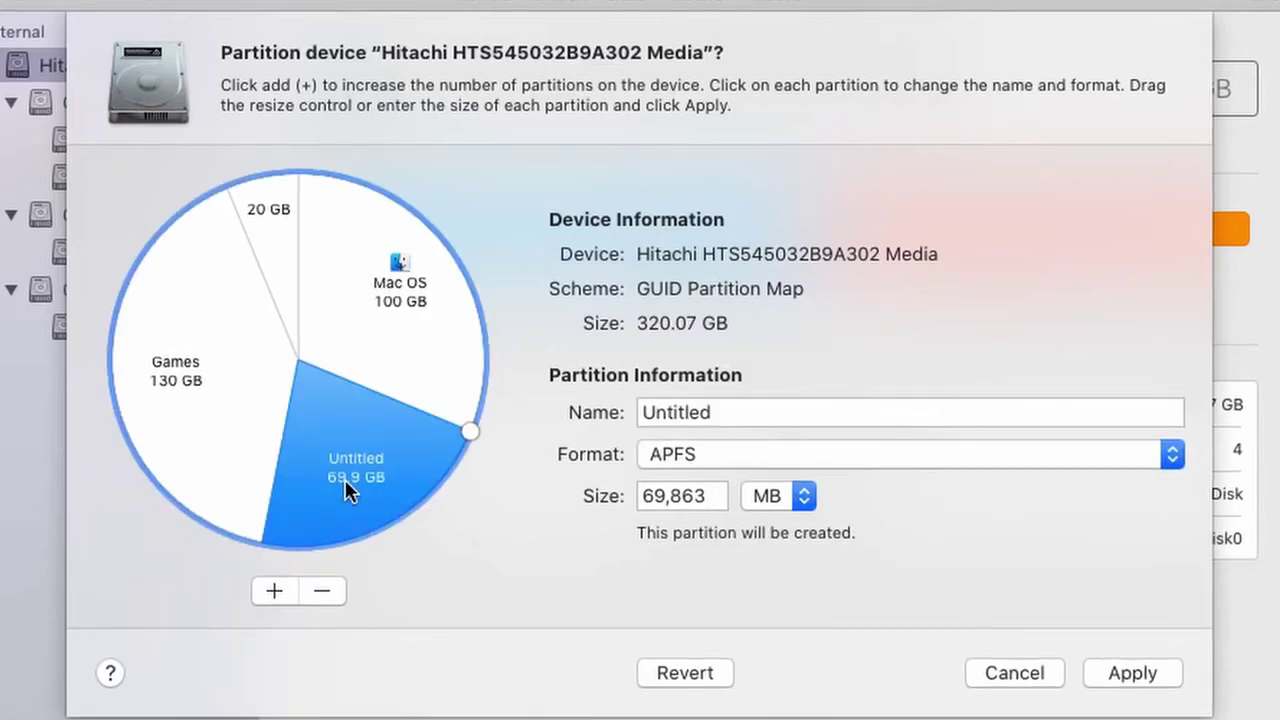
left_click(763, 414)
key("BackSpace")
key("BackSpace")
key("BackSpace")
key("BackSpace")
key("BackSpace")
key("BackSpace")
key("BackSpace")
key("BackSpace")
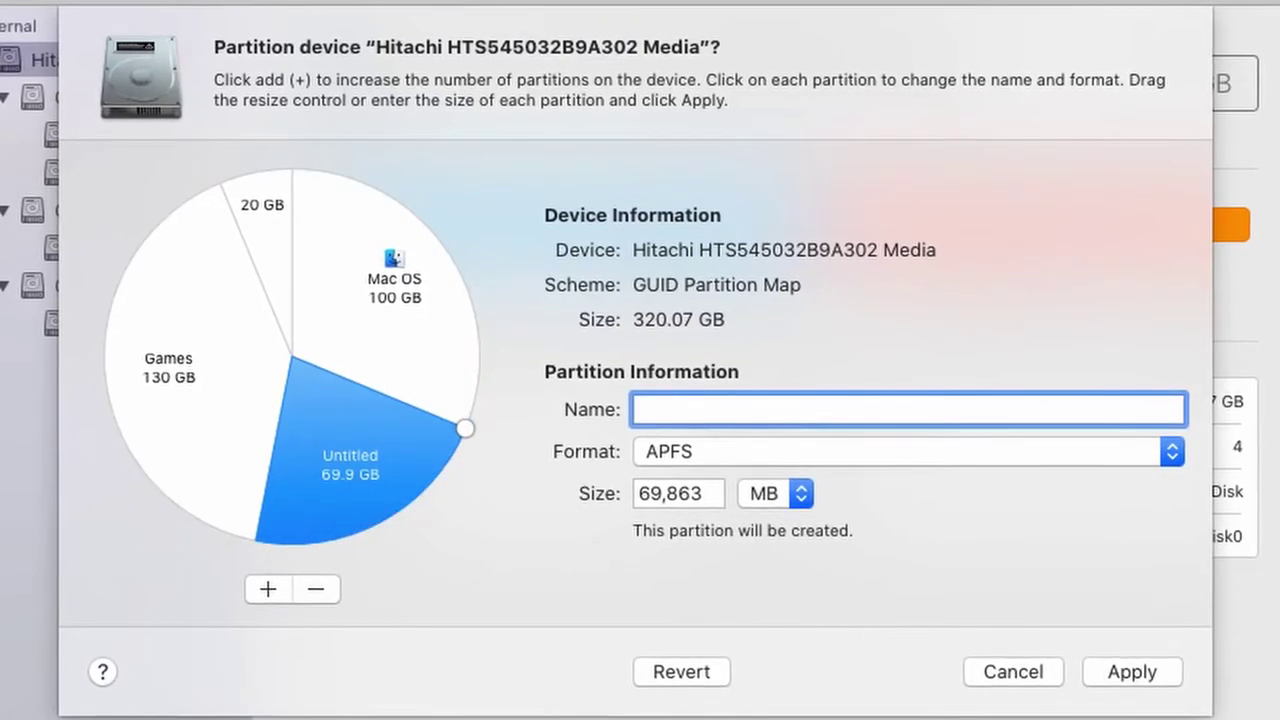
type("Data")
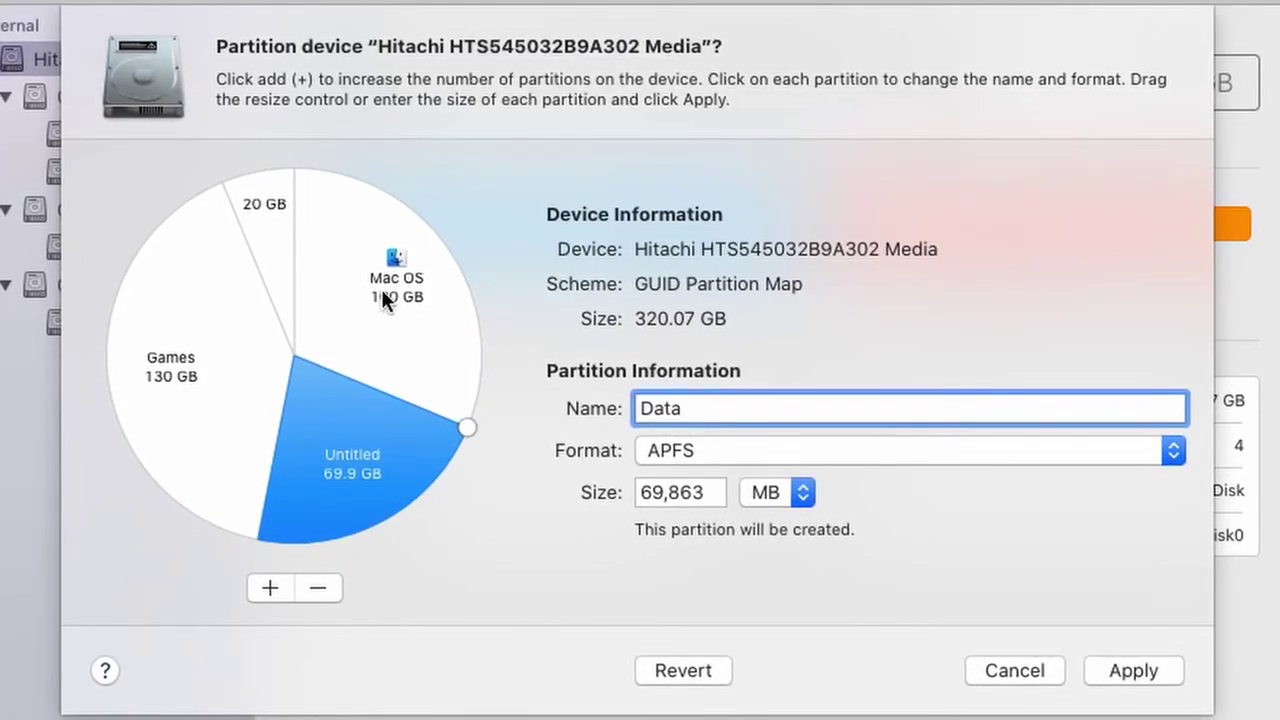
left_click(382, 289)
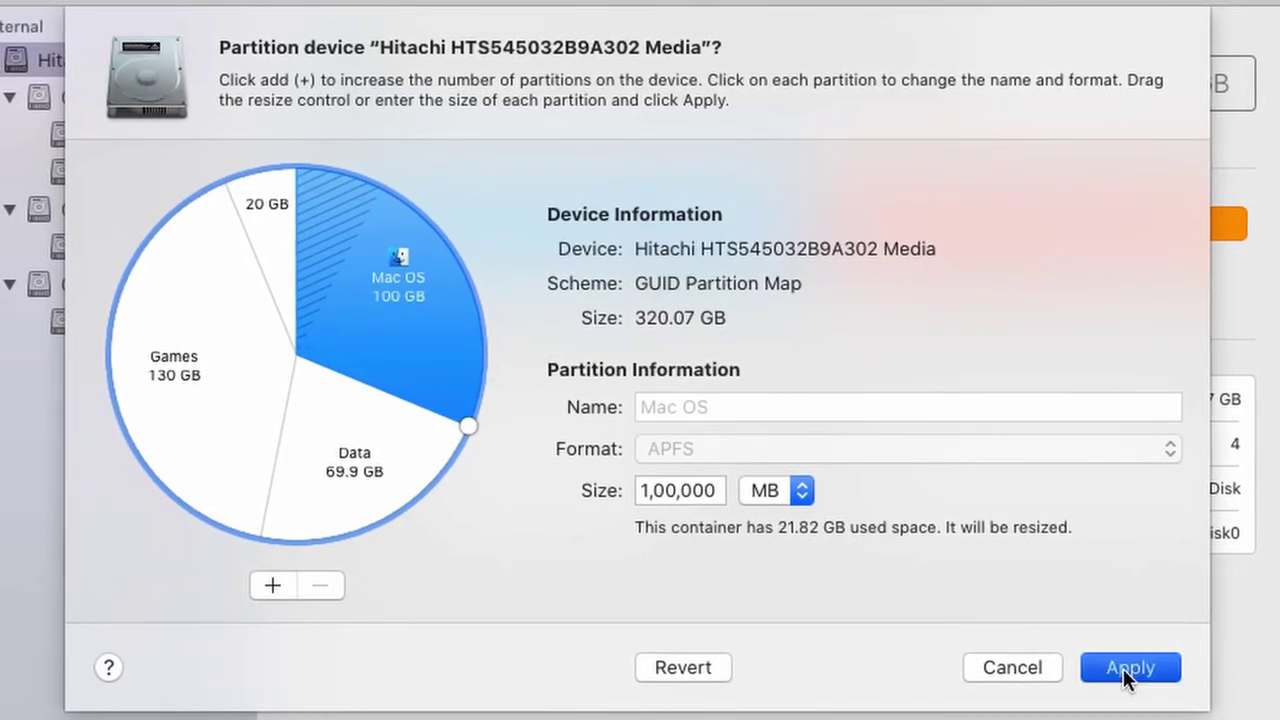
Apply the new partition layout, confirm the partitioning, and agree to resize the startup volume.
left_click(1126, 677)
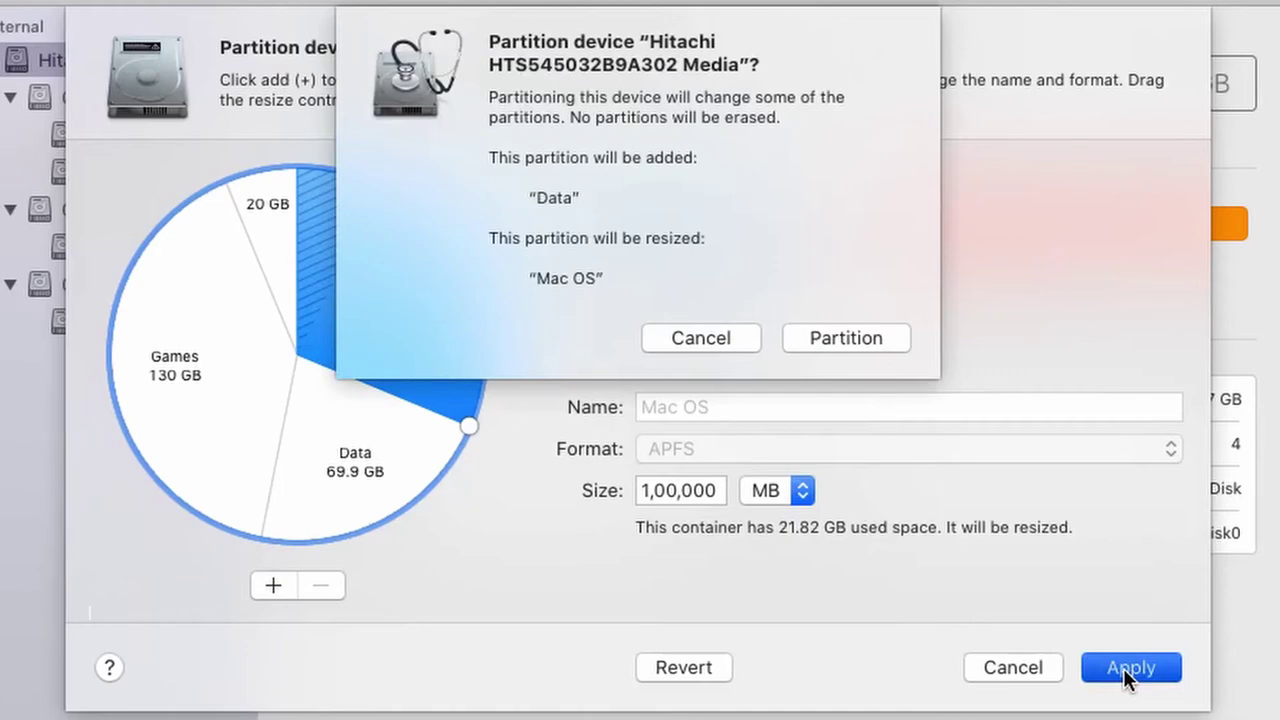
left_click(818, 341)
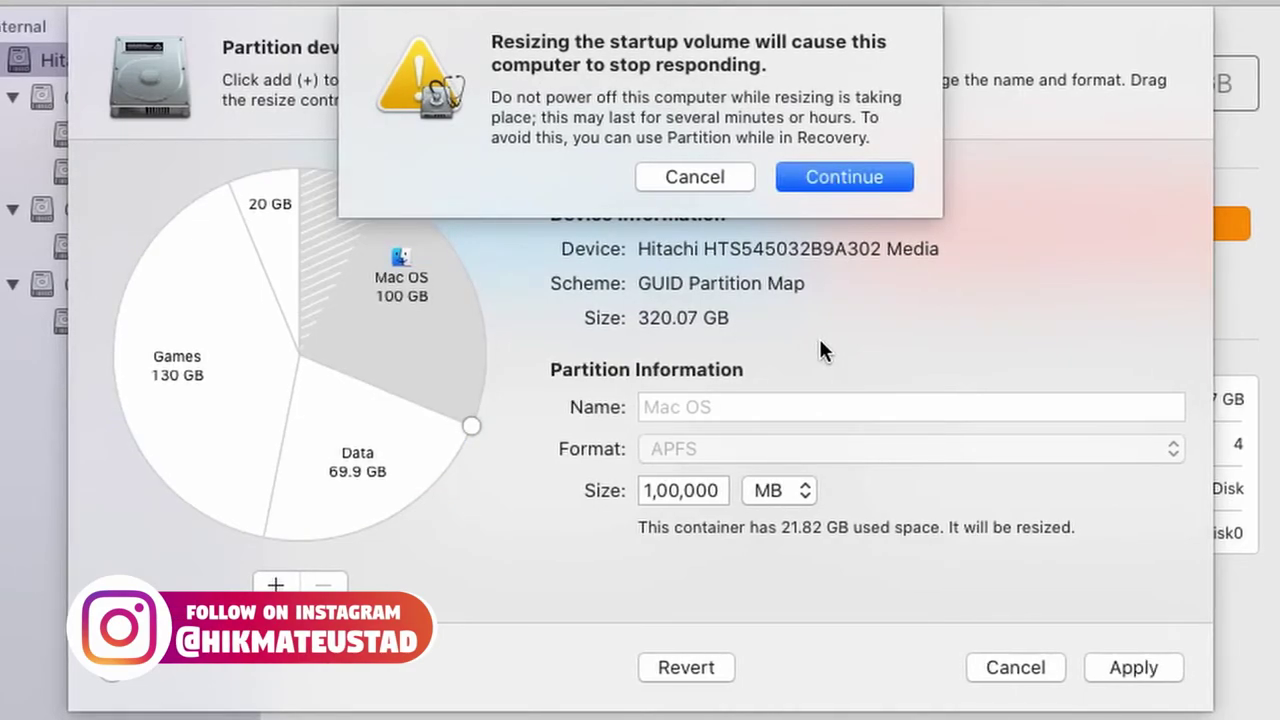
left_click(819, 178)
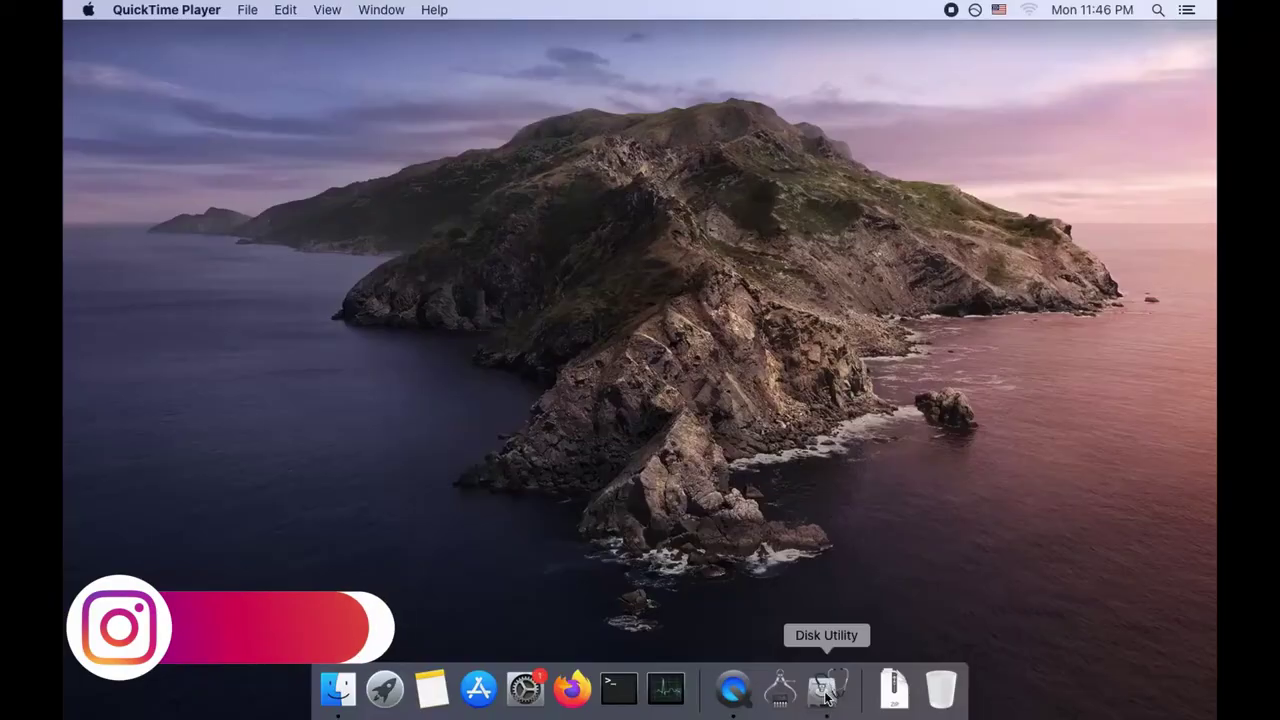
Switch back to Disk Utility and examine the Hitachi disk's partition layout and each of its four containers.
left_click(826, 690)
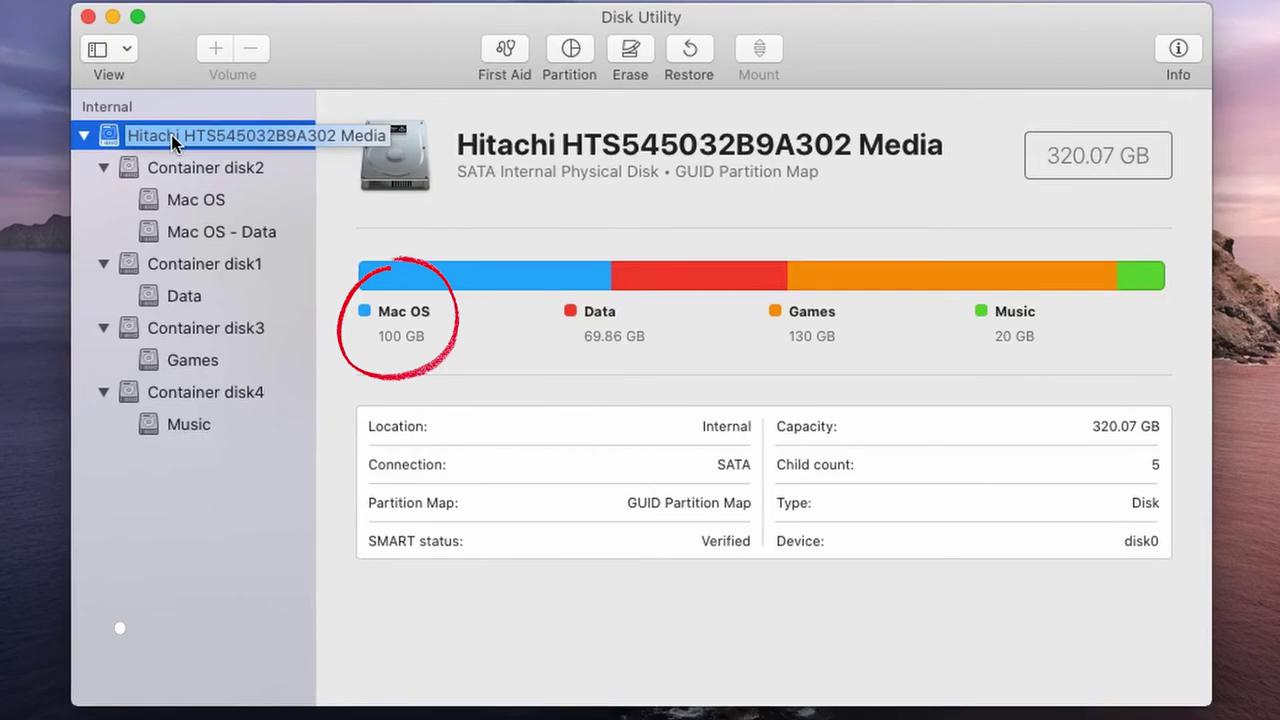
left_click(505, 52)
left_click(826, 217)
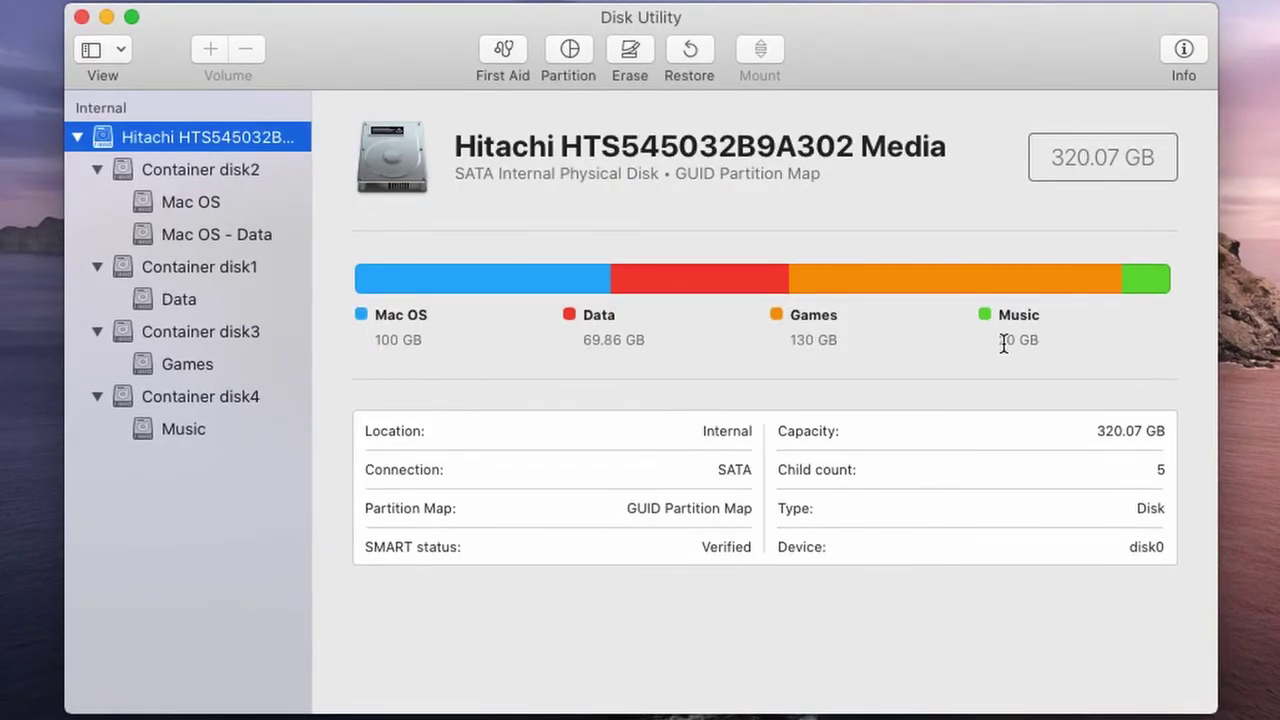
left_click(177, 169)
left_click(179, 272)
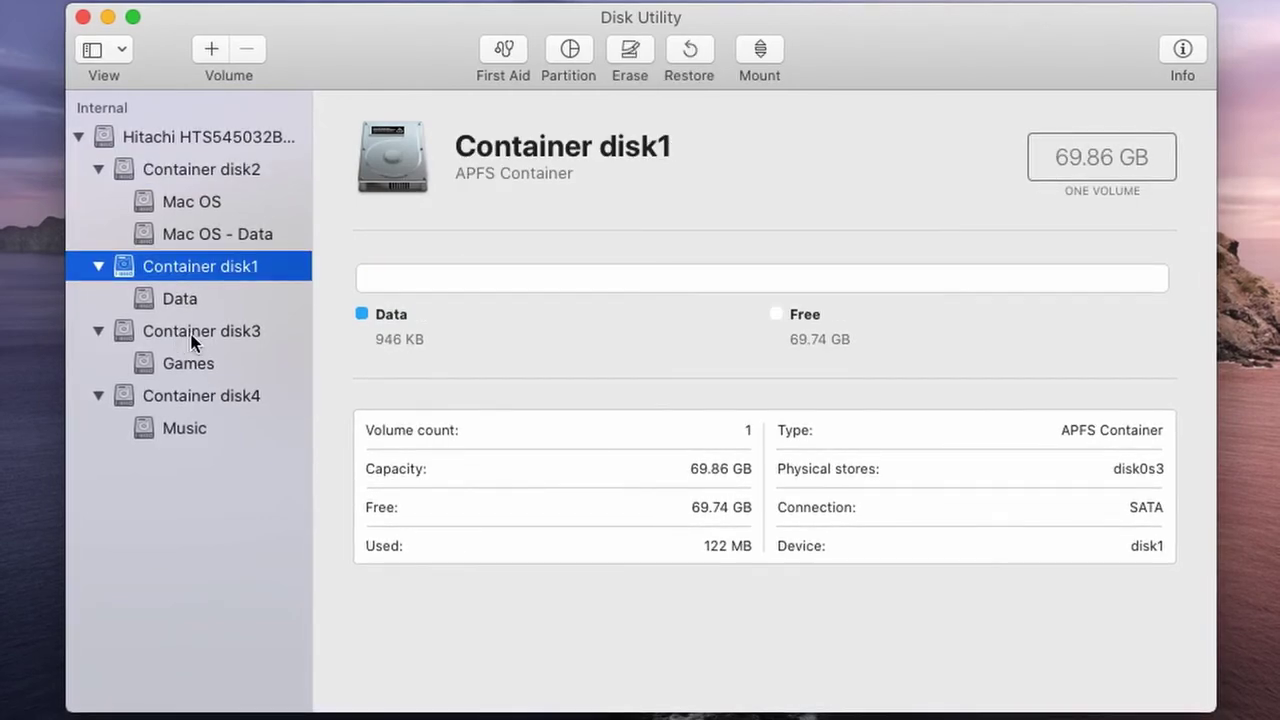
left_click(188, 335)
left_click(181, 398)
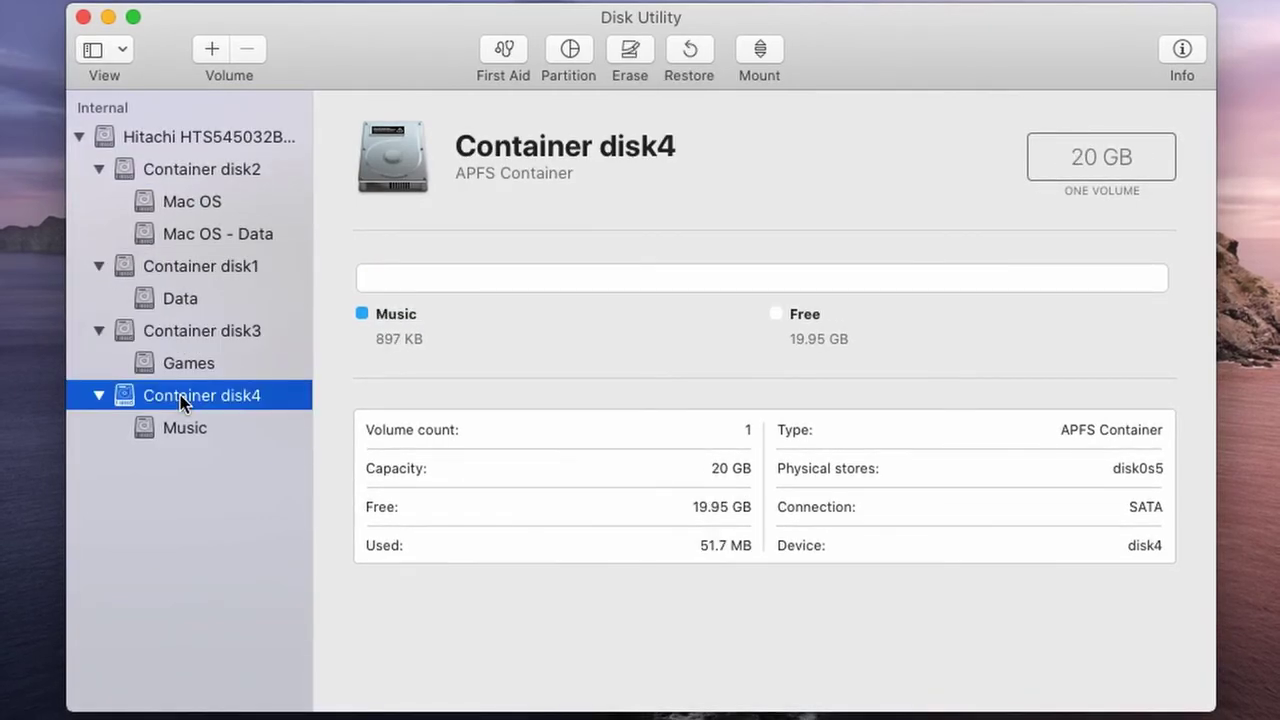
left_click(185, 170)
Reopen the Hitachi disk's partitioning and remove the Data, Games and Music partitions from the layout.
left_click(180, 140)
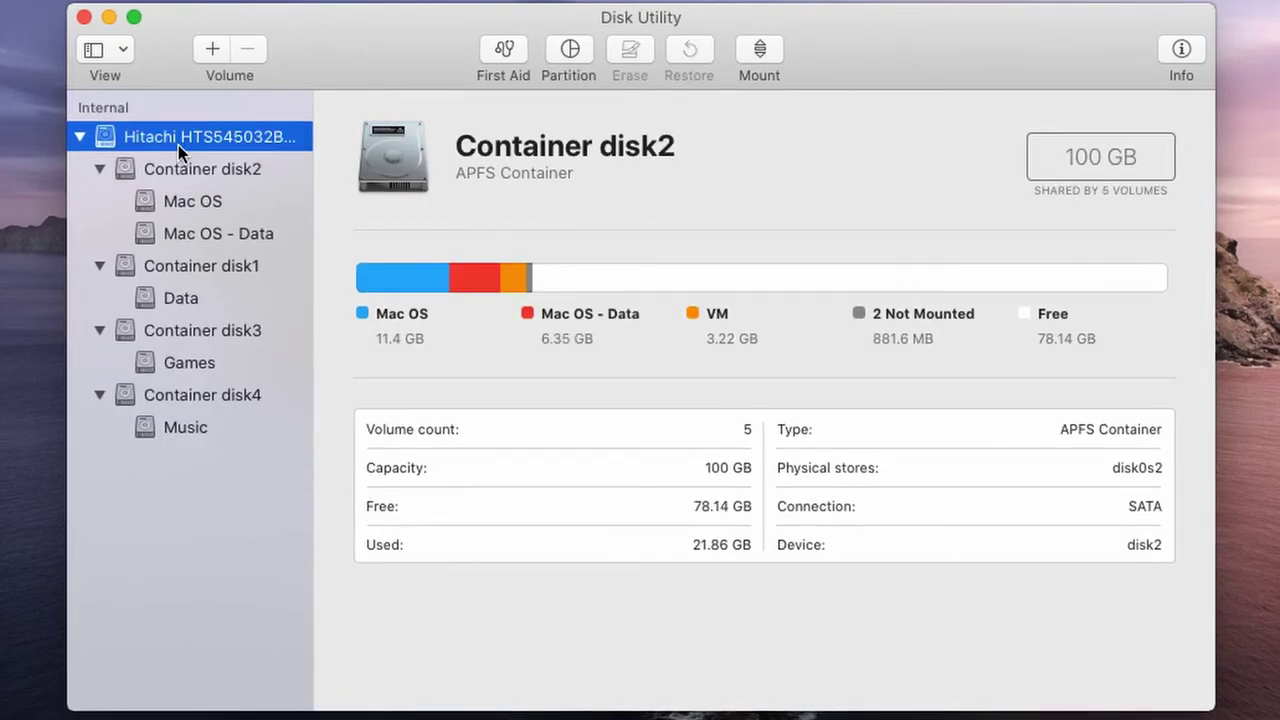
left_click(568, 50)
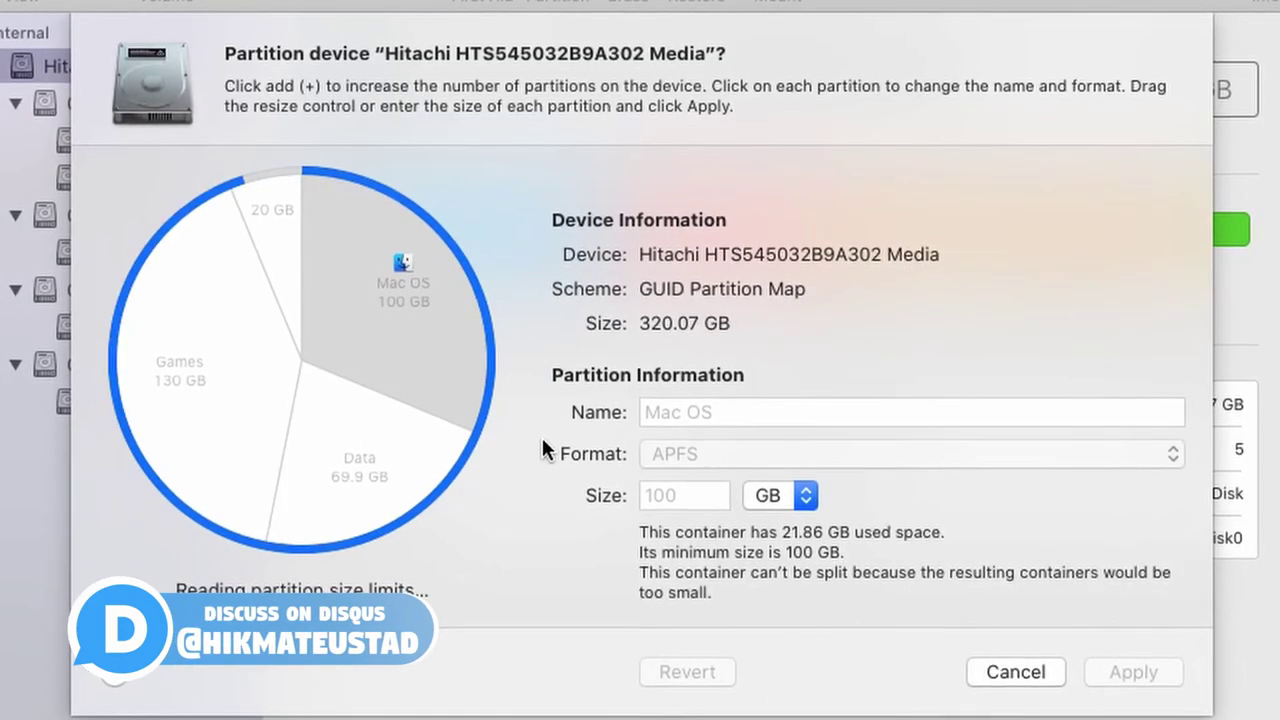
left_click(394, 450)
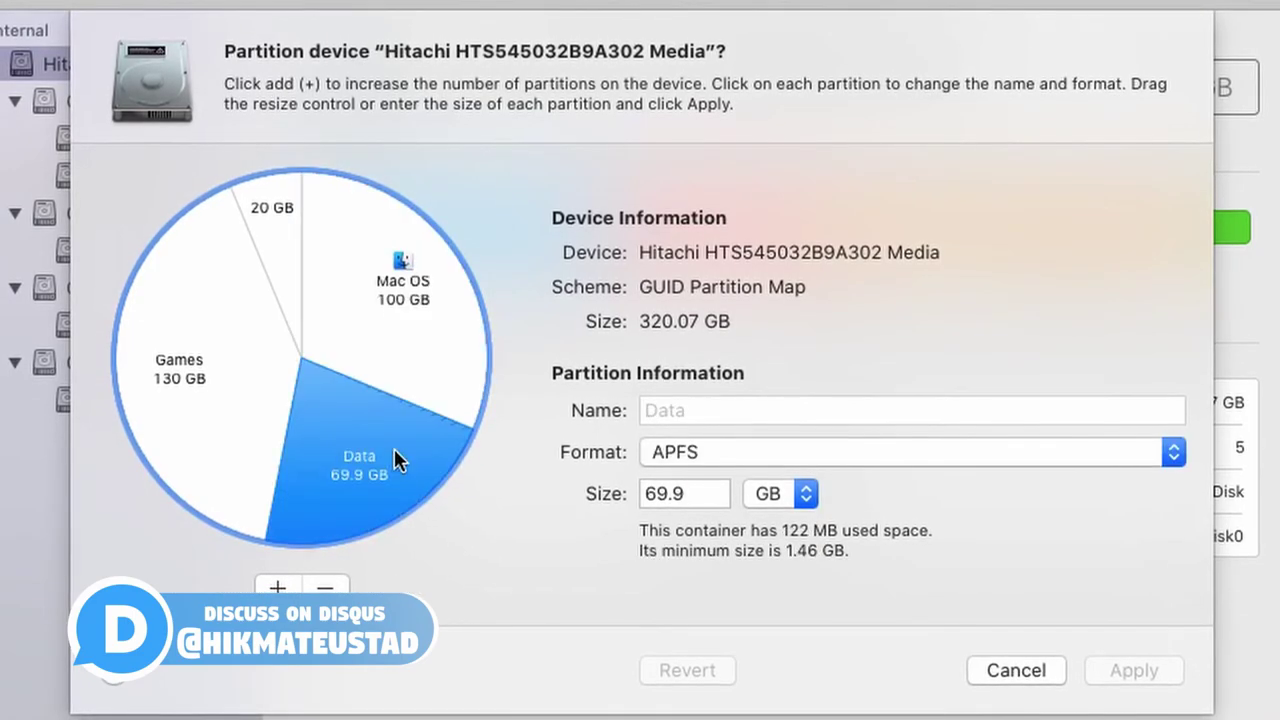
left_click(325, 588)
left_click(325, 588)
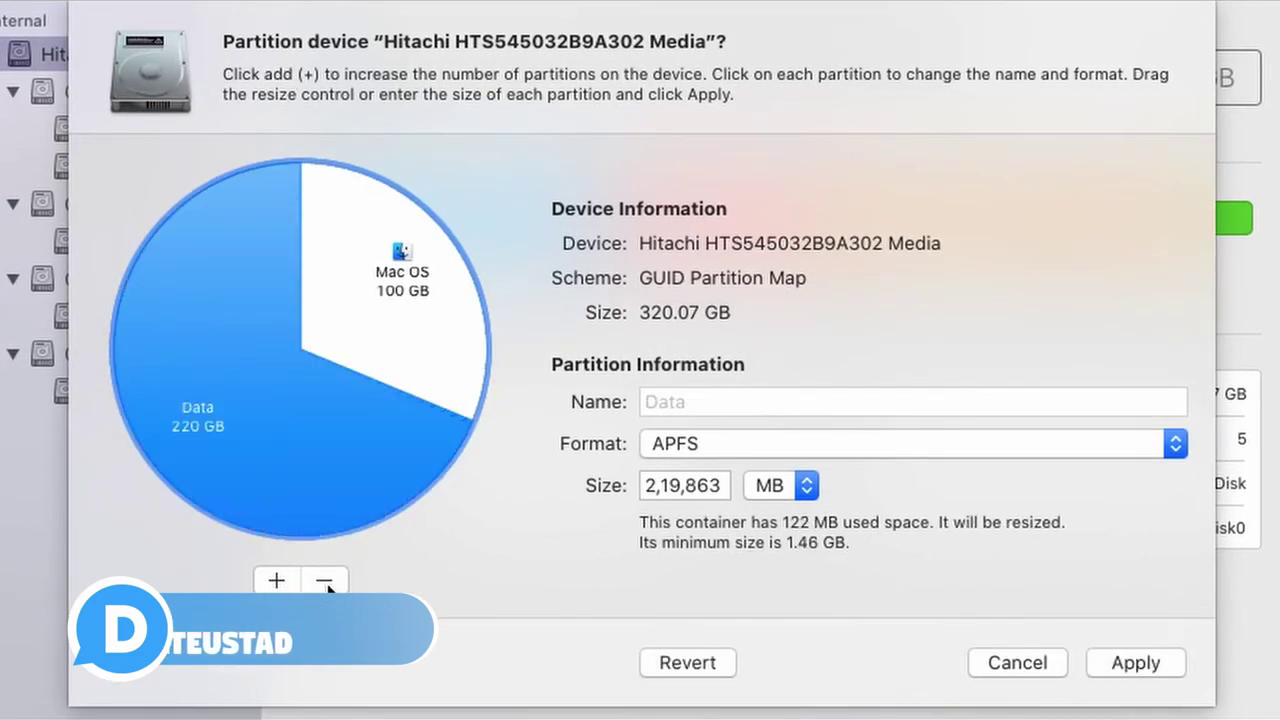
left_click(325, 588)
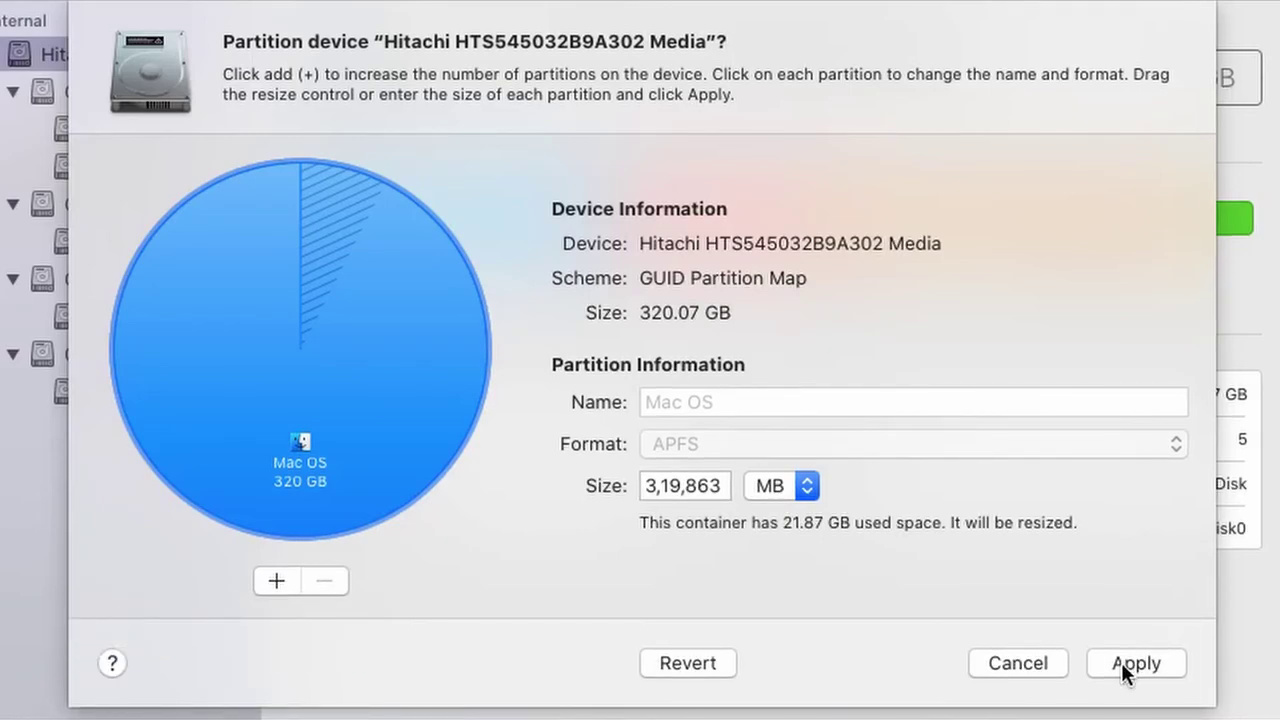
Switch the Mac OS partition's size unit to GB, then apply and confirm the partitioning.
left_click(806, 486)
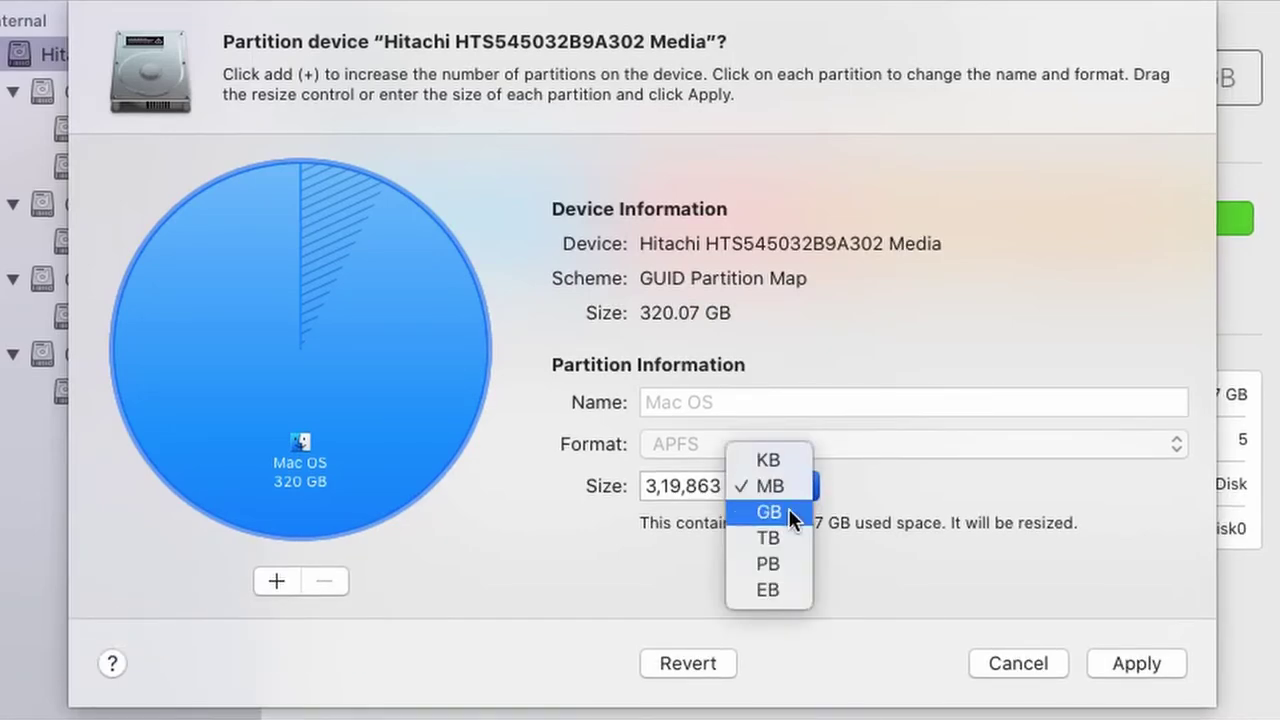
left_click(789, 511)
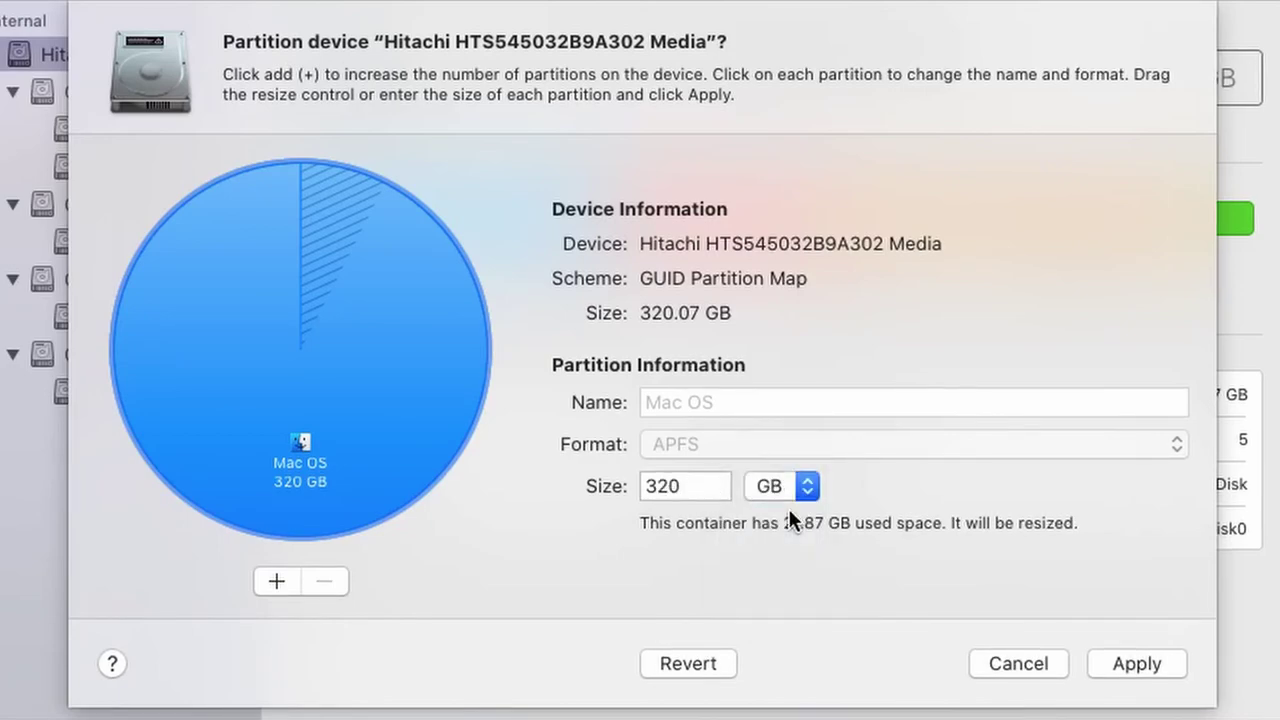
left_click(1101, 667)
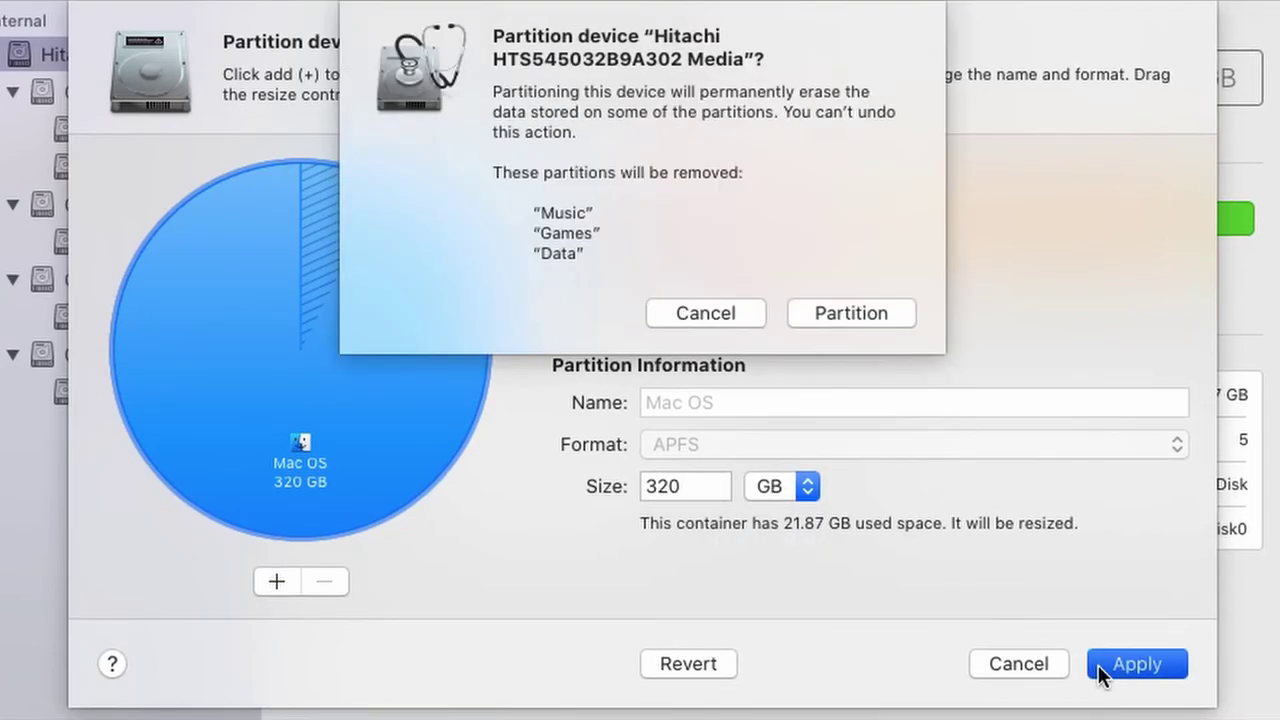
left_click(846, 324)
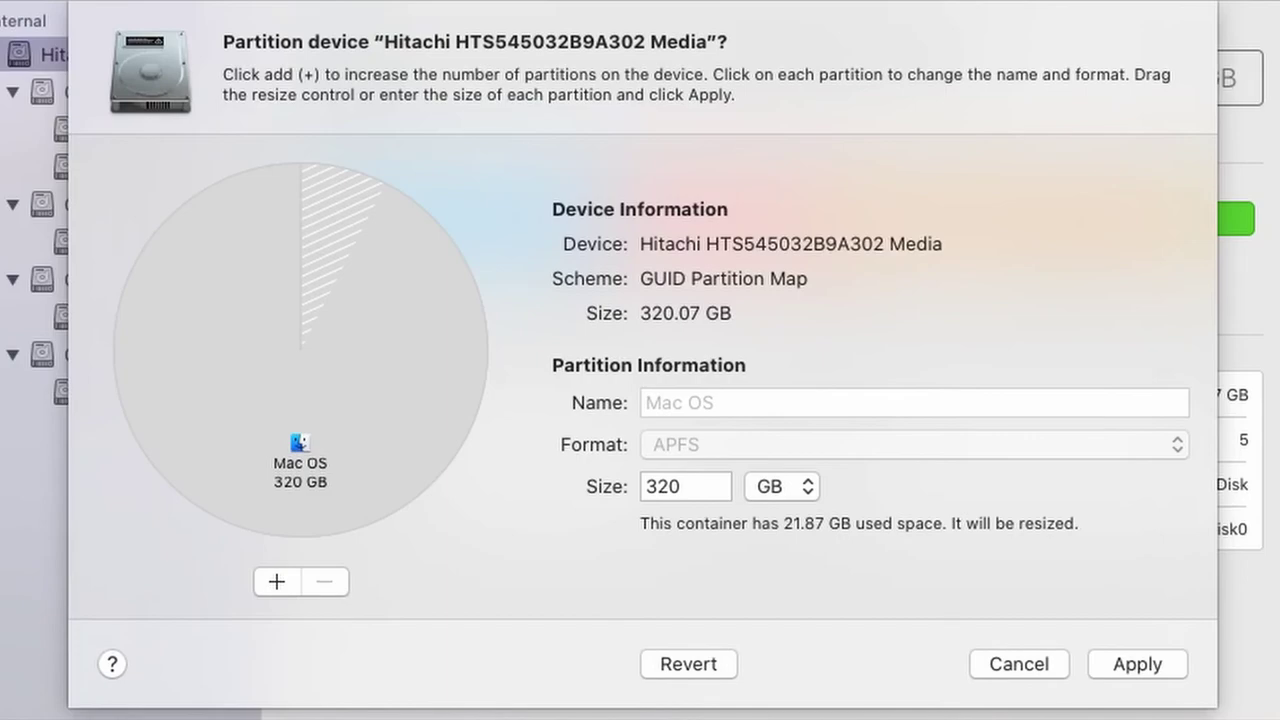